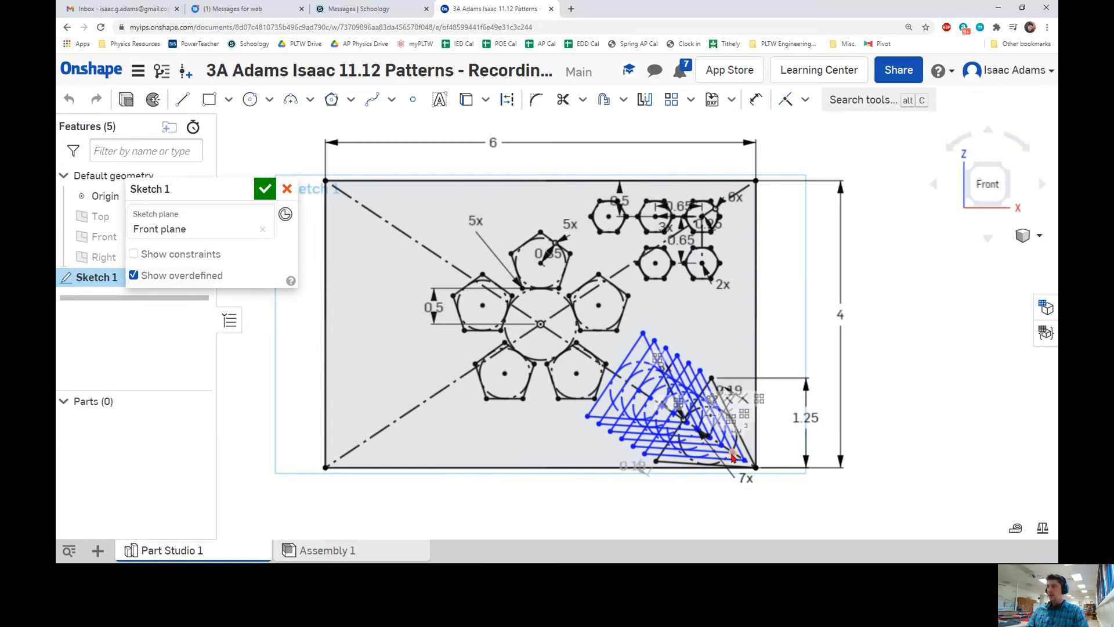
Finish Sketch 1, which holds the plate outline and the pentagon, hexagon and triangle patterns
{"action": "scroll", "coordinate": [728, 455], "scroll_direction": "up", "scroll_amount": 3}
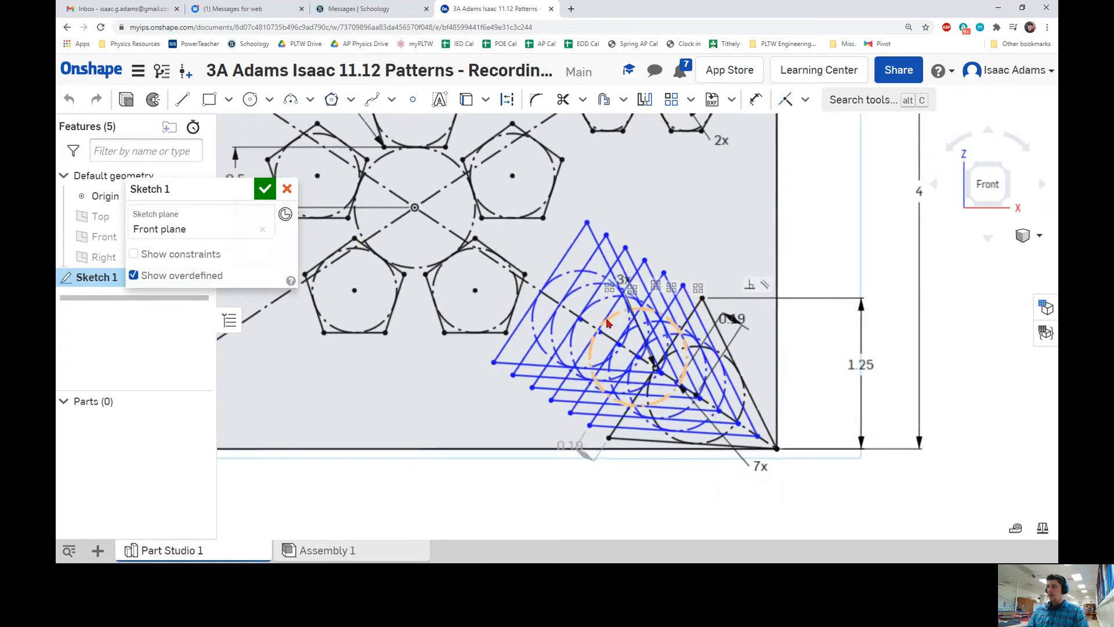
{"action": "scroll", "coordinate": [607, 323], "scroll_direction": "down", "scroll_amount": 3}
{"action": "scroll", "coordinate": [607, 325], "scroll_direction": "up", "scroll_amount": 2}
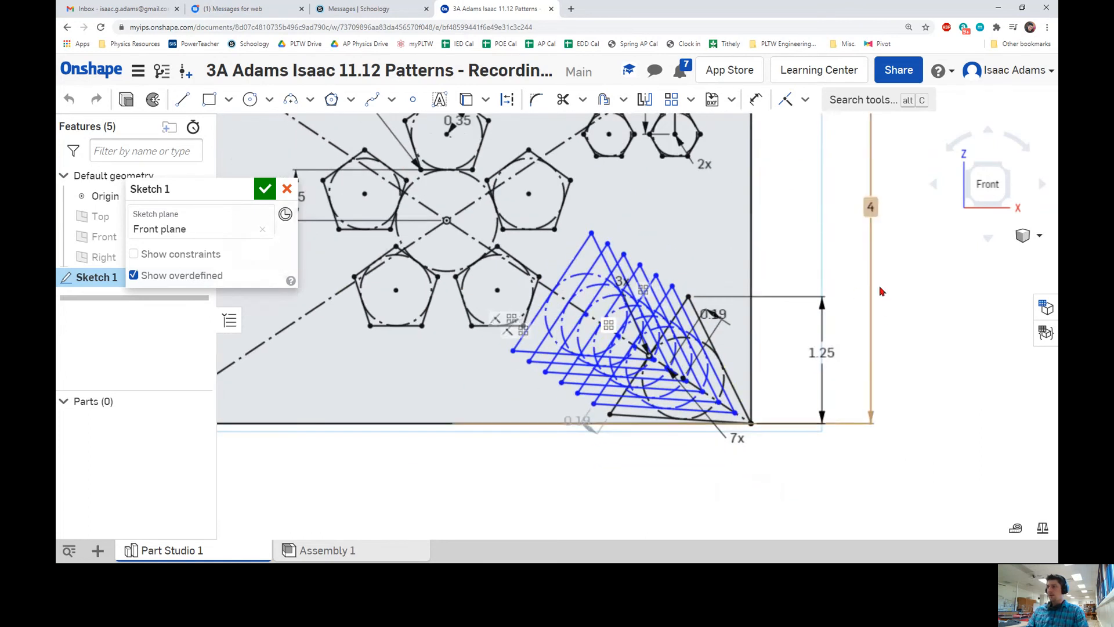
{"action": "left_click", "coordinate": [648, 278]}
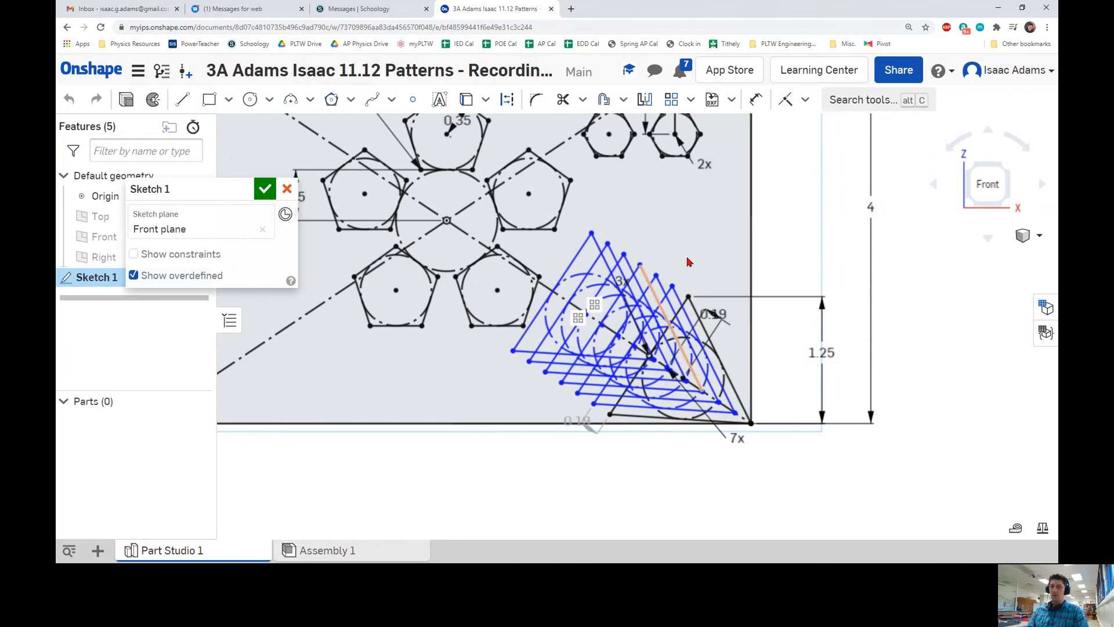
{"action": "scroll", "coordinate": [676, 273], "scroll_direction": "down", "scroll_amount": 2}
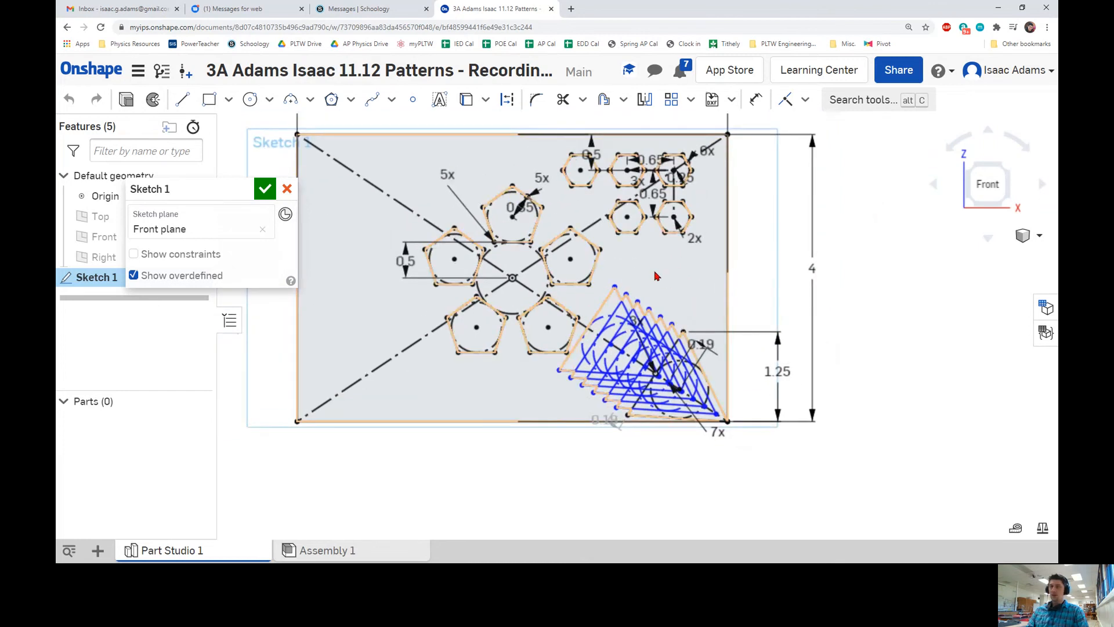
{"action": "middle_click_drag", "start_coordinate": [656, 276], "coordinate": [670, 293]}
{"action": "left_click", "coordinate": [748, 286]}
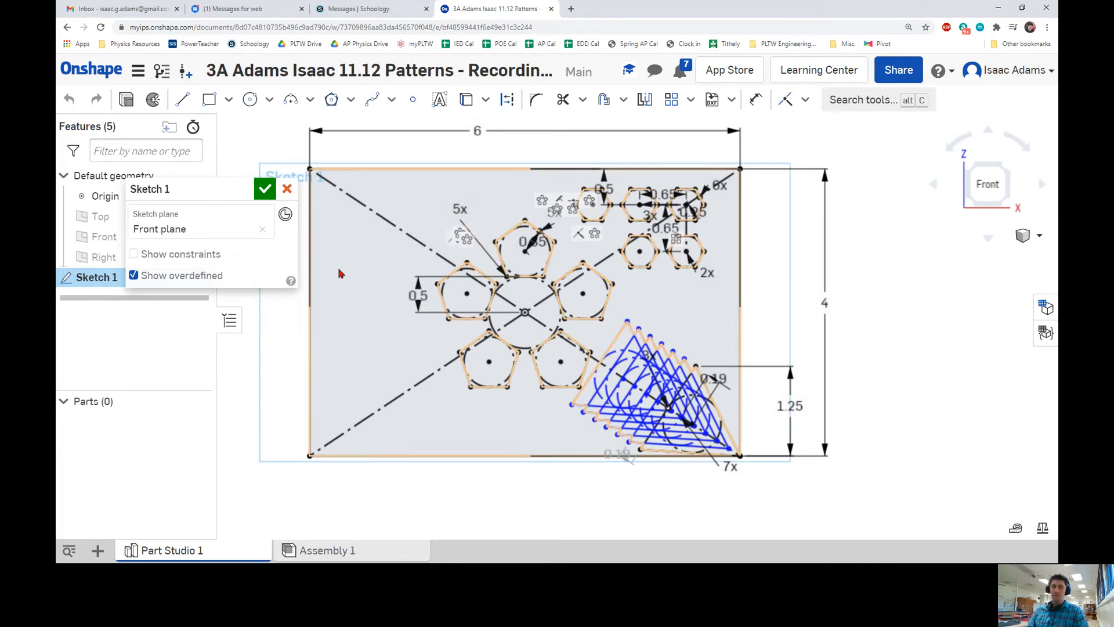
{"action": "left_click", "coordinate": [266, 189]}
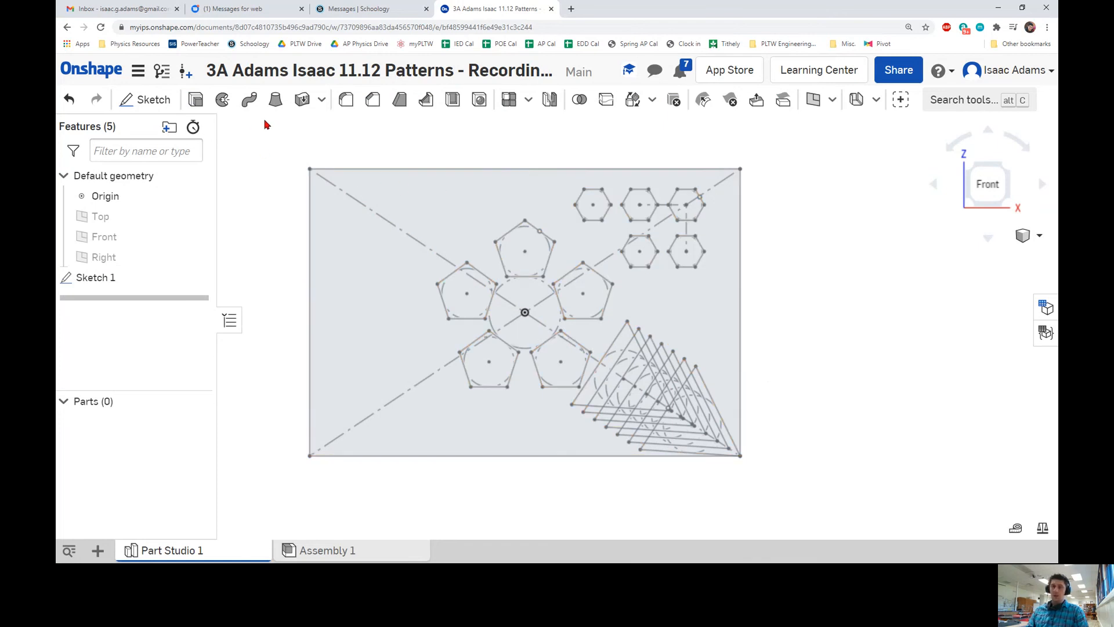
Try to extrude the Sketch 1 region surrounding the polygons 0.5 in as a new solid, and delete that extrude
{"action": "left_click", "coordinate": [196, 100]}
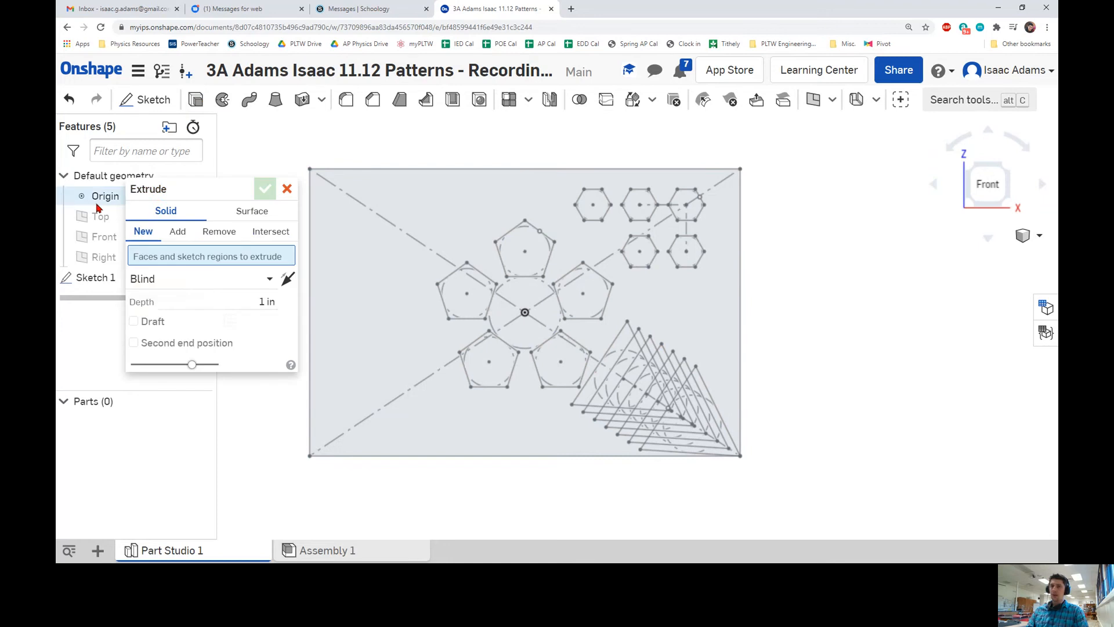
{"action": "left_click", "coordinate": [416, 234]}
{"action": "right_click_drag", "start_coordinate": [856, 254], "coordinate": [791, 251]}
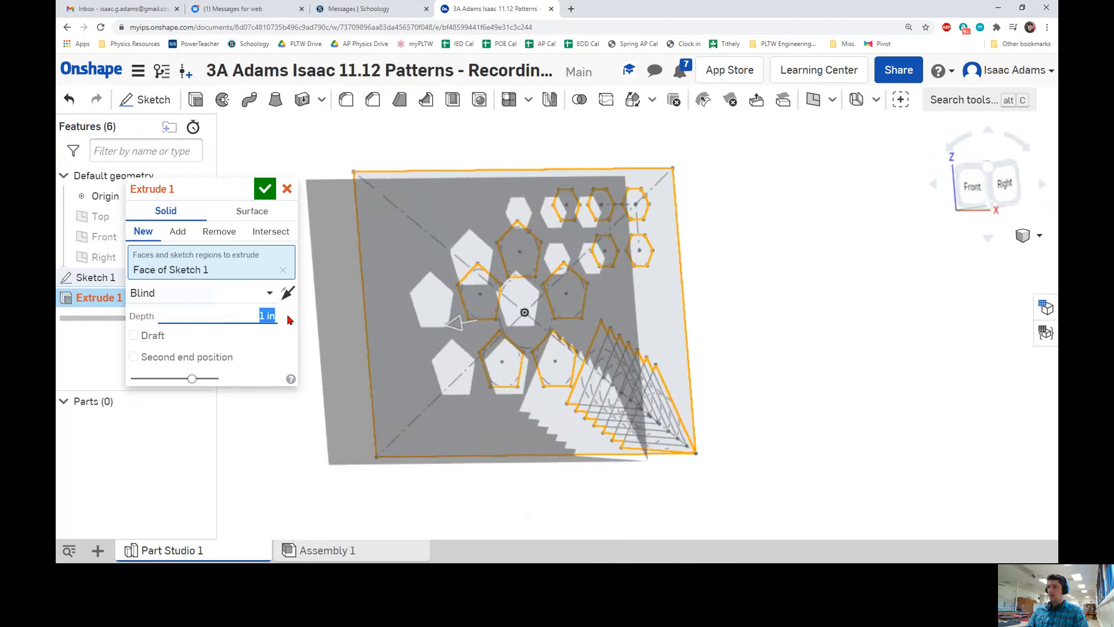
{"action": "type", "text": ".5"}
{"action": "left_click", "coordinate": [265, 188]}
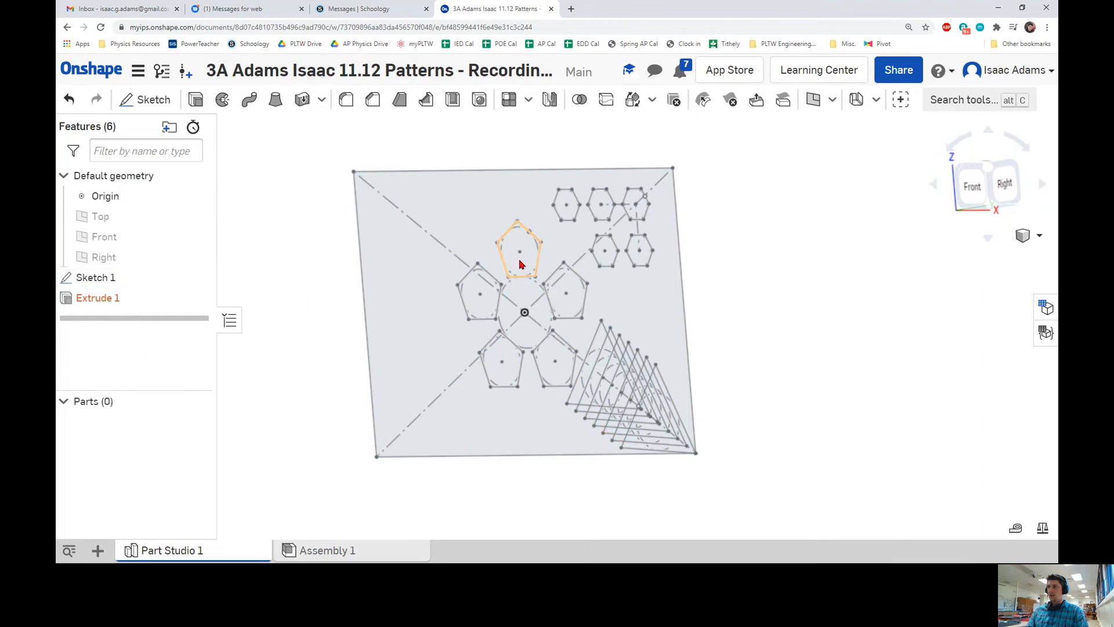
{"action": "mouse_move", "coordinate": [744, 268]}
{"action": "right_mouse_down"}
{"action": "mouse_move", "coordinate": [721, 269]}
{"action": "mouse_move", "coordinate": [795, 254]}
{"action": "mouse_move", "coordinate": [721, 266]}
{"action": "mouse_move", "coordinate": [789, 263]}
{"action": "right_mouse_up"}
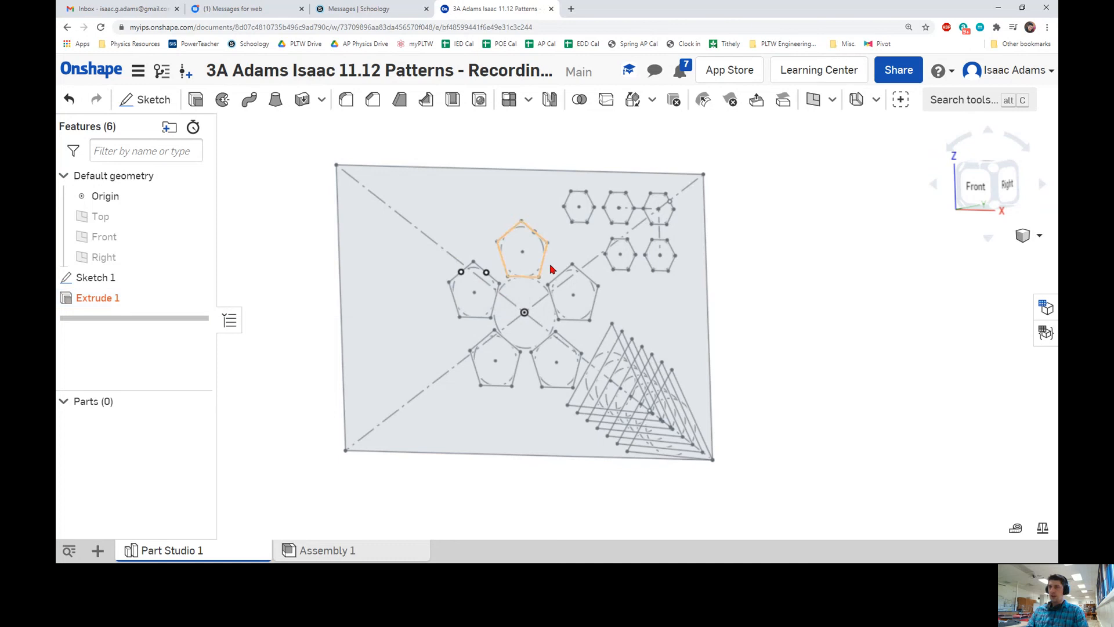
{"action": "left_click", "coordinate": [155, 305]}
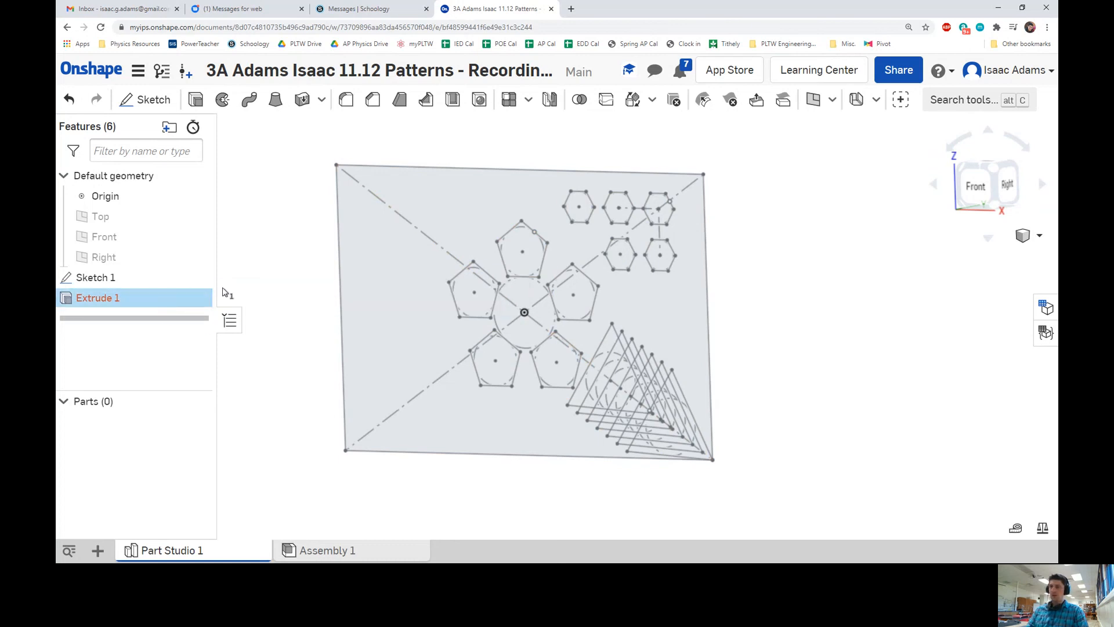
{"action": "key", "text": "Delete"}
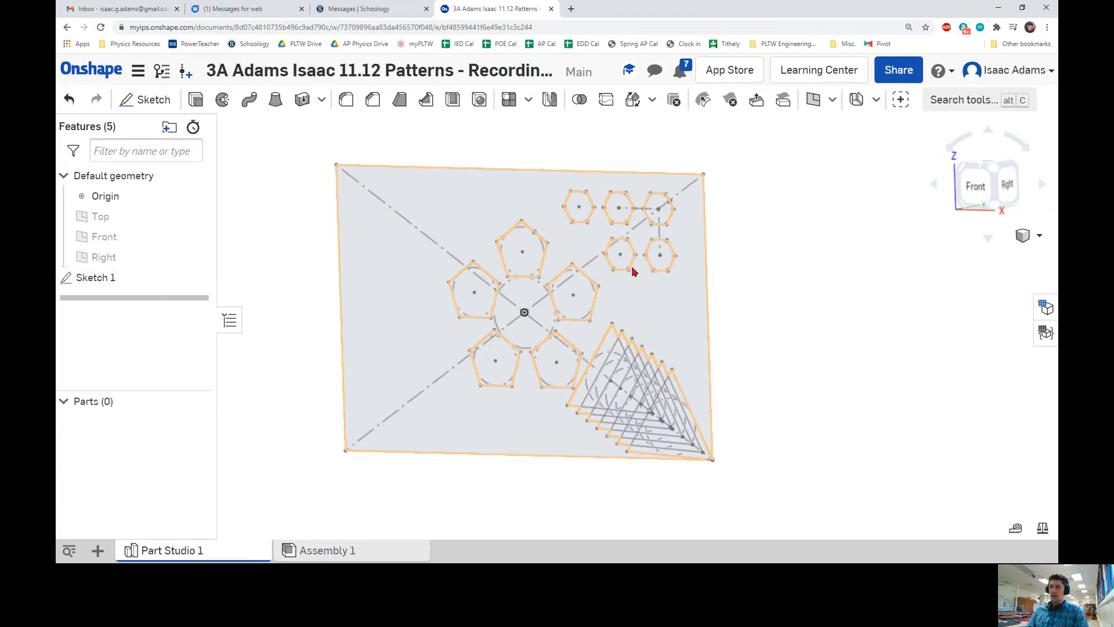
Create a second sketch on the Front plane with a 6 by 4 corner rectangle matching the outer outline of Sketch 1
{"action": "right_click_drag", "start_coordinate": [716, 268], "coordinate": [752, 269]}
{"action": "left_click", "coordinate": [987, 183]}
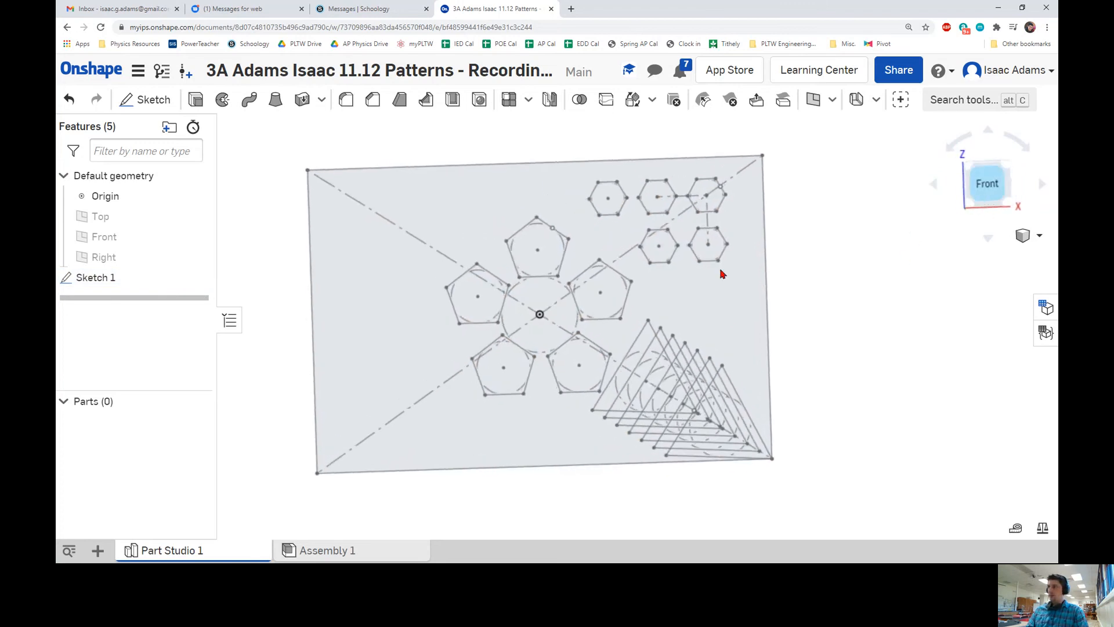
{"action": "scroll", "coordinate": [672, 286], "scroll_direction": "up", "scroll_amount": 5}
{"action": "scroll", "coordinate": [505, 275], "scroll_direction": "down", "scroll_amount": 3}
{"action": "middle_click_drag", "start_coordinate": [515, 273], "coordinate": [586, 269]}
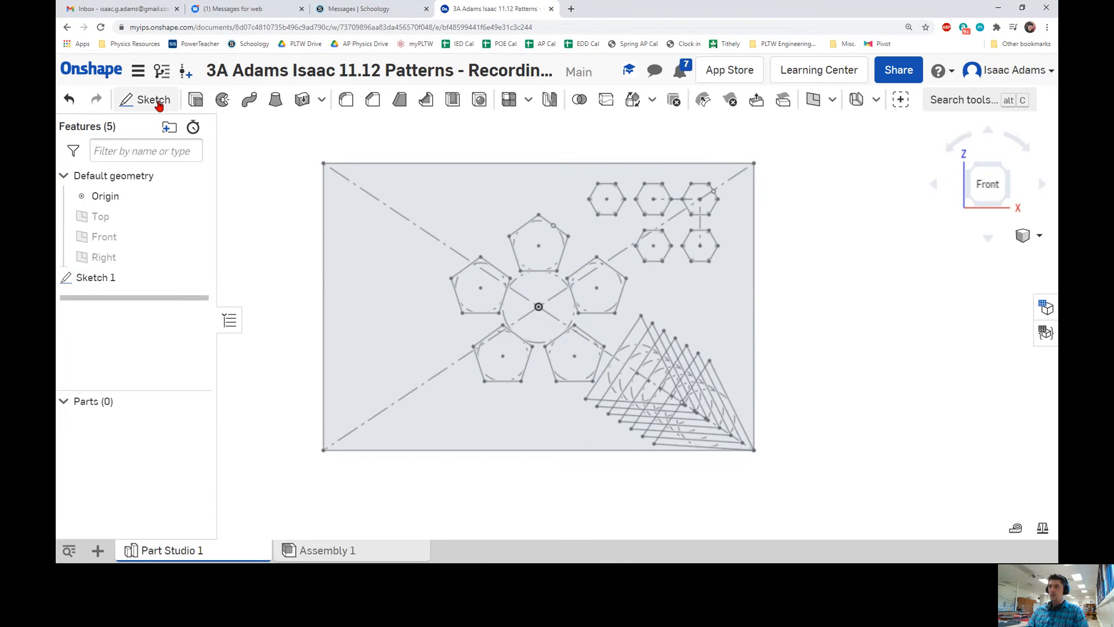
{"action": "left_click", "coordinate": [154, 101]}
{"action": "mouse_move", "coordinate": [189, 184]}
{"action": "left_mouse_down"}
{"action": "mouse_move", "coordinate": [271, 284]}
{"action": "mouse_move", "coordinate": [188, 372]}
{"action": "left_mouse_up"}
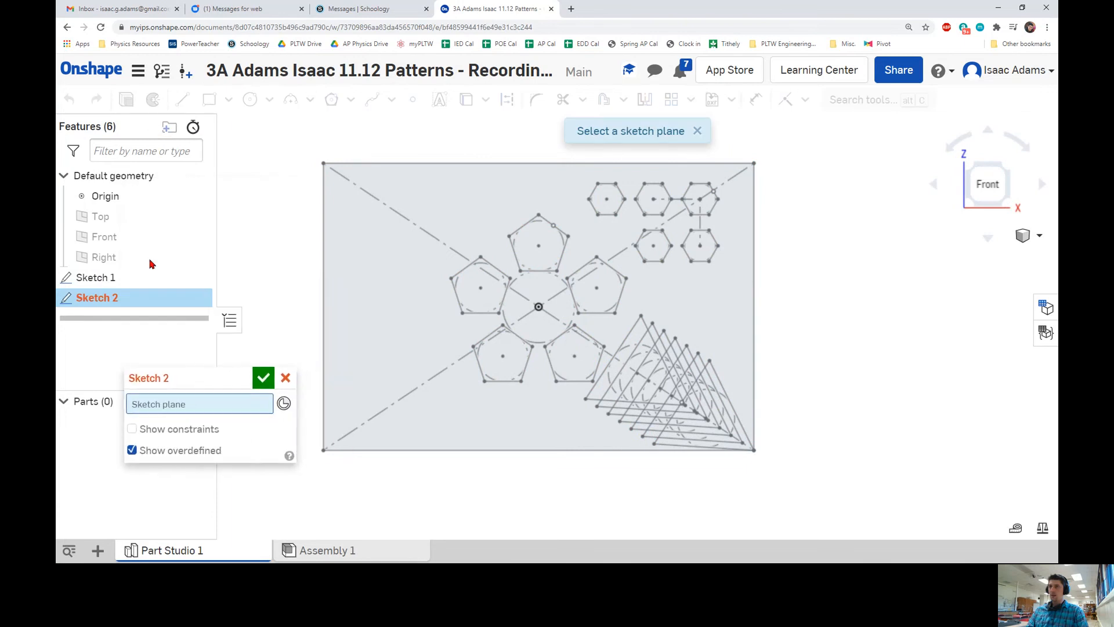
{"action": "left_click", "coordinate": [108, 239]}
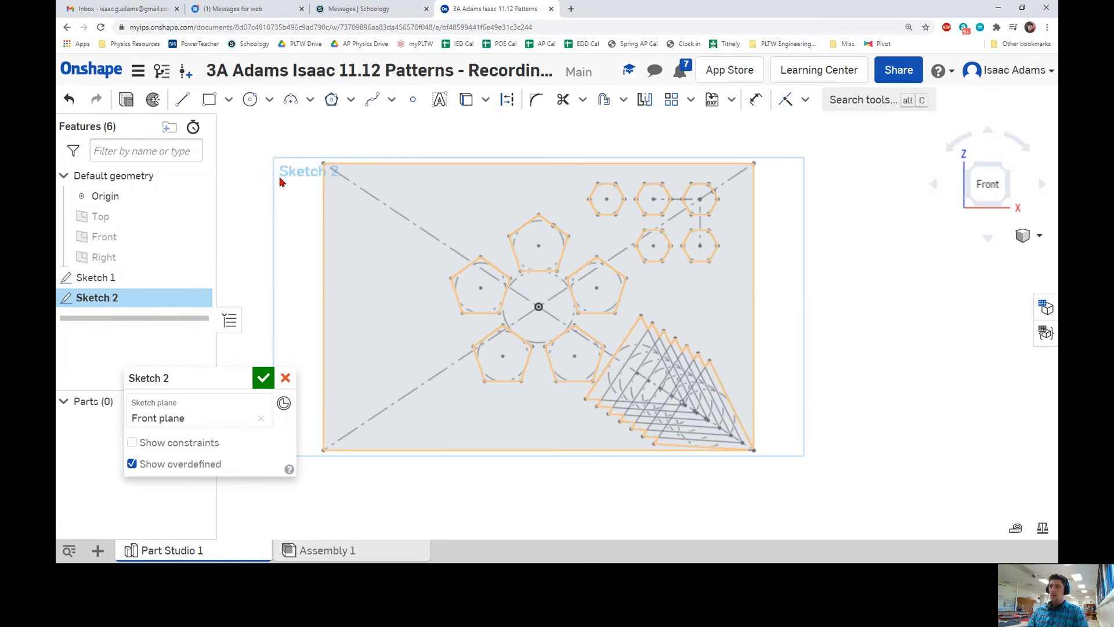
{"action": "left_click", "coordinate": [209, 104]}
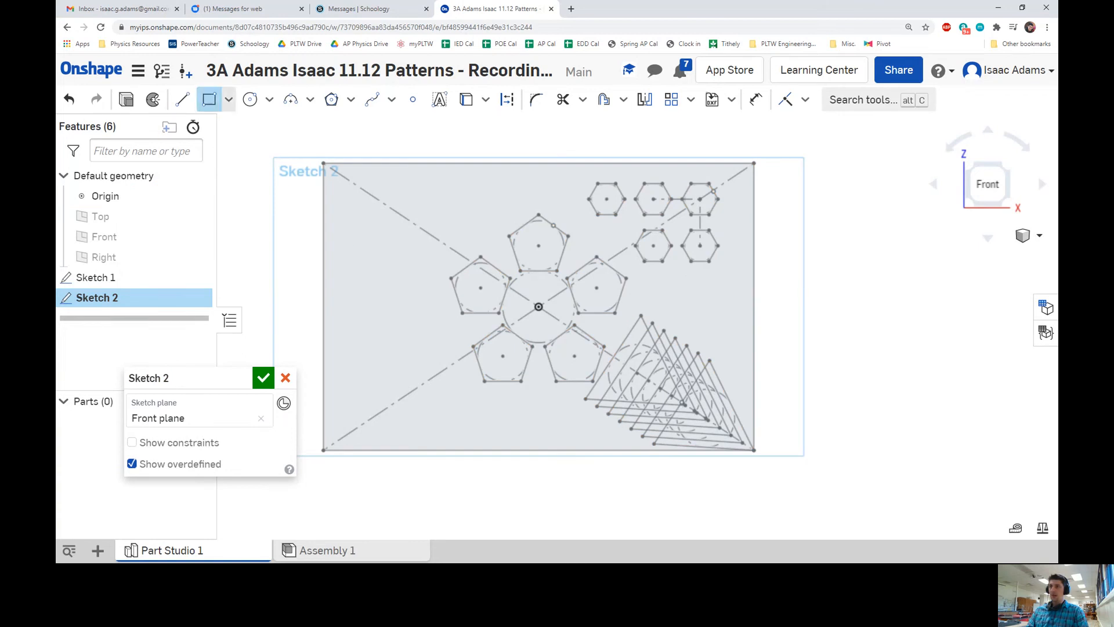
{"action": "left_click", "coordinate": [327, 168]}
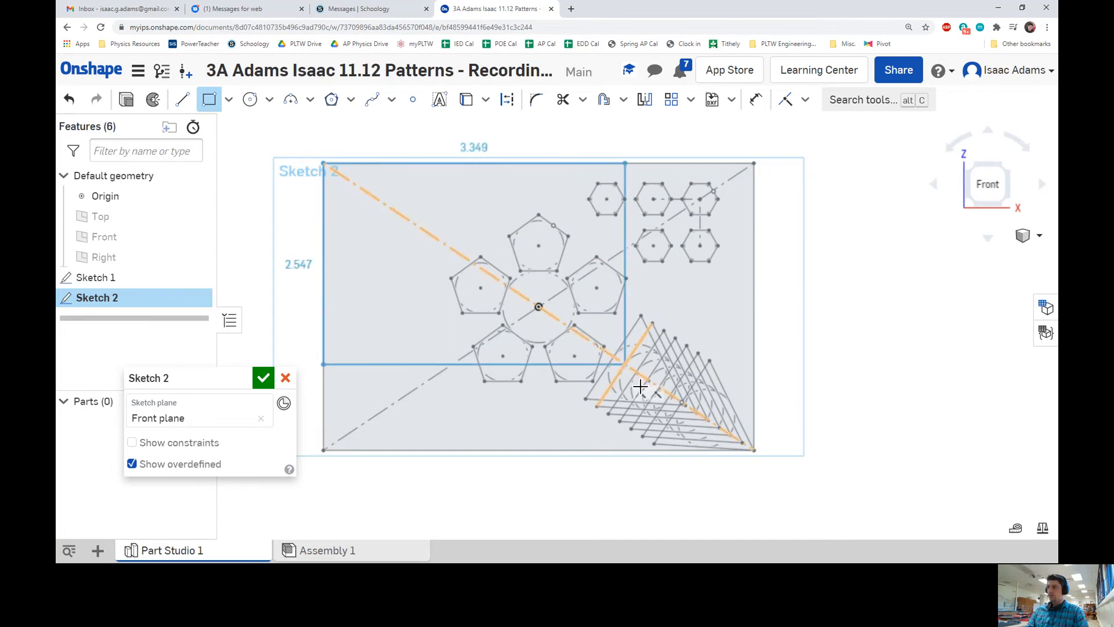
{"action": "left_click", "coordinate": [756, 450]}
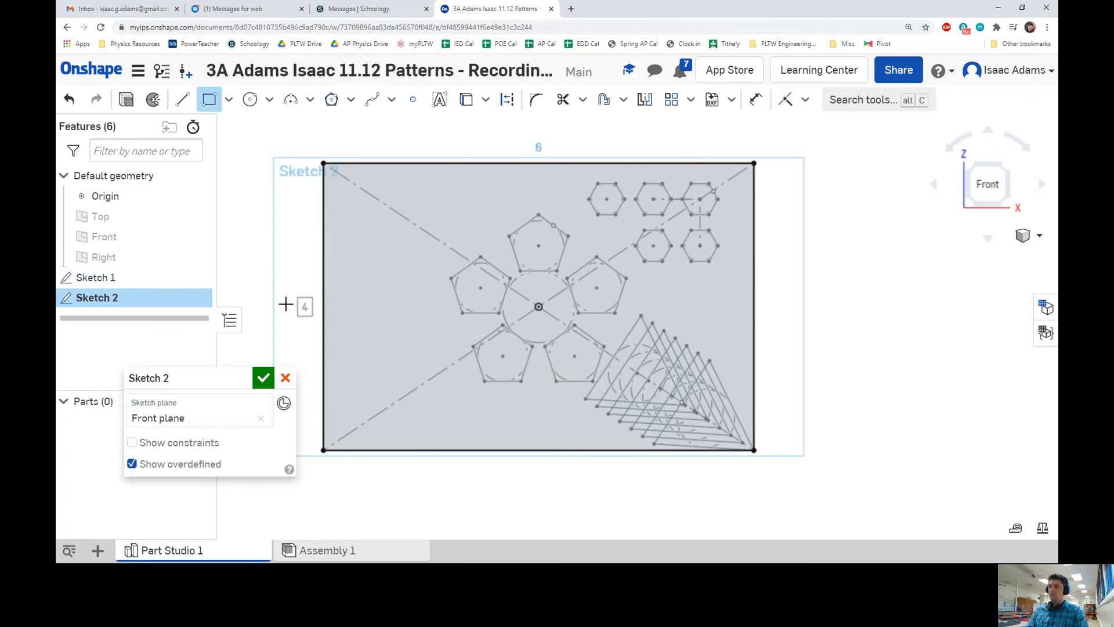
{"action": "left_click", "coordinate": [264, 378]}
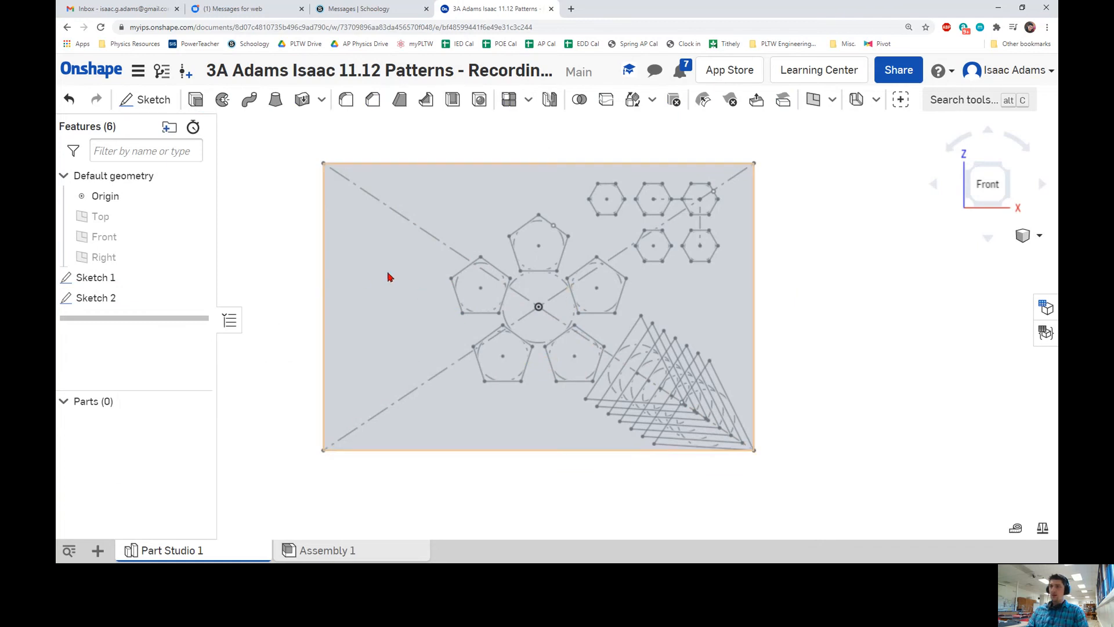
Extrude Sketch 2 as a new solid plate with a Blind end and a depth smaller than the default 1 in
{"action": "left_click", "coordinate": [195, 101]}
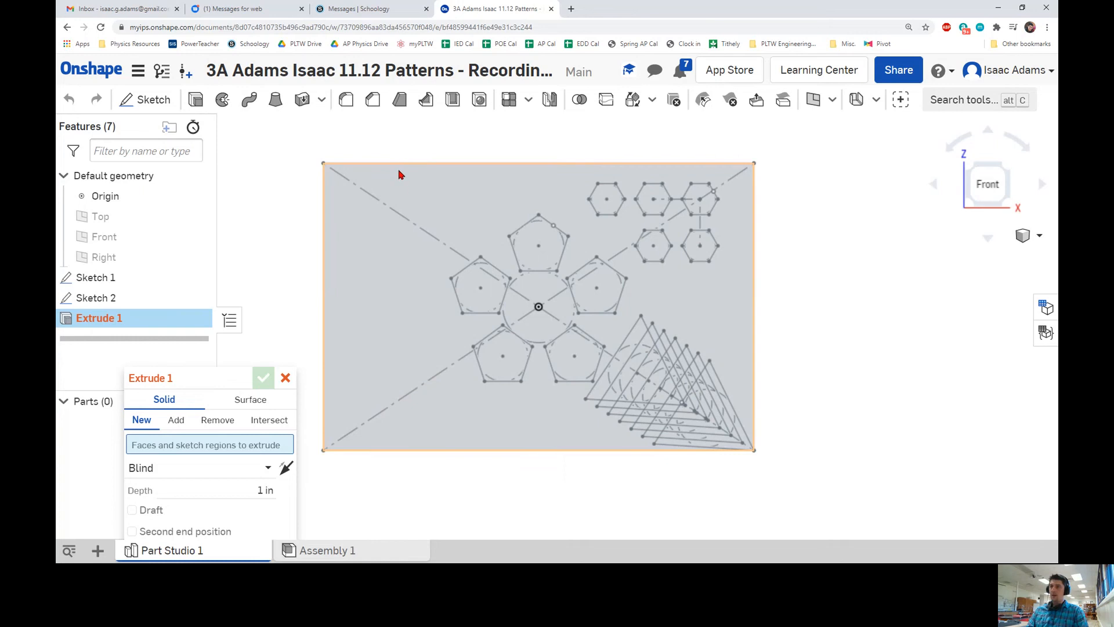
{"action": "left_click", "coordinate": [91, 299]}
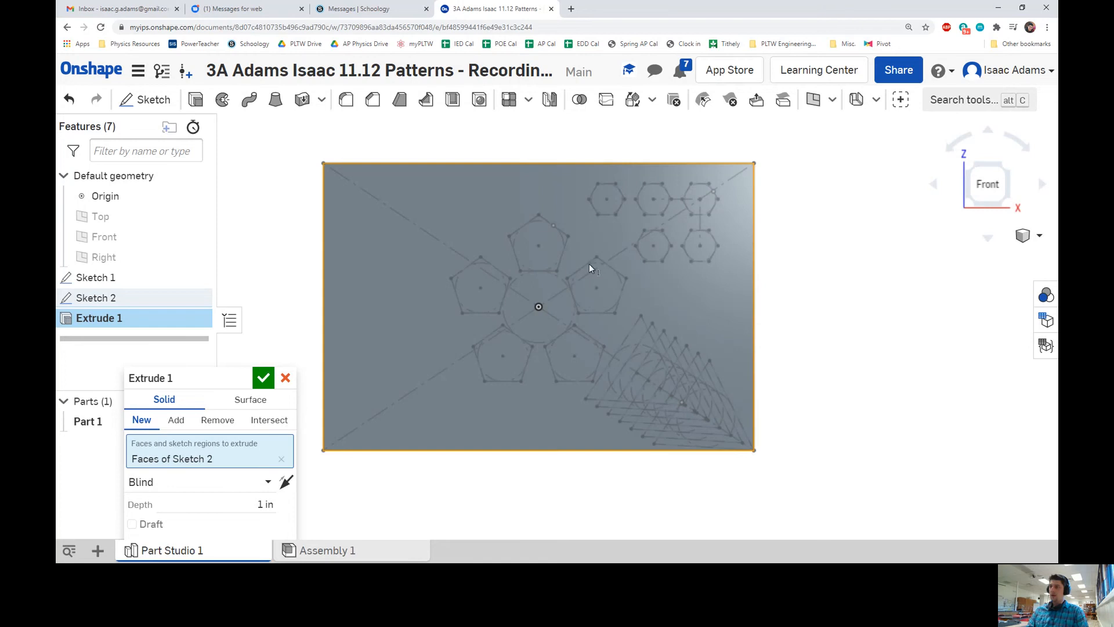
{"action": "right_click_drag", "start_coordinate": [641, 260], "coordinate": [606, 265]}
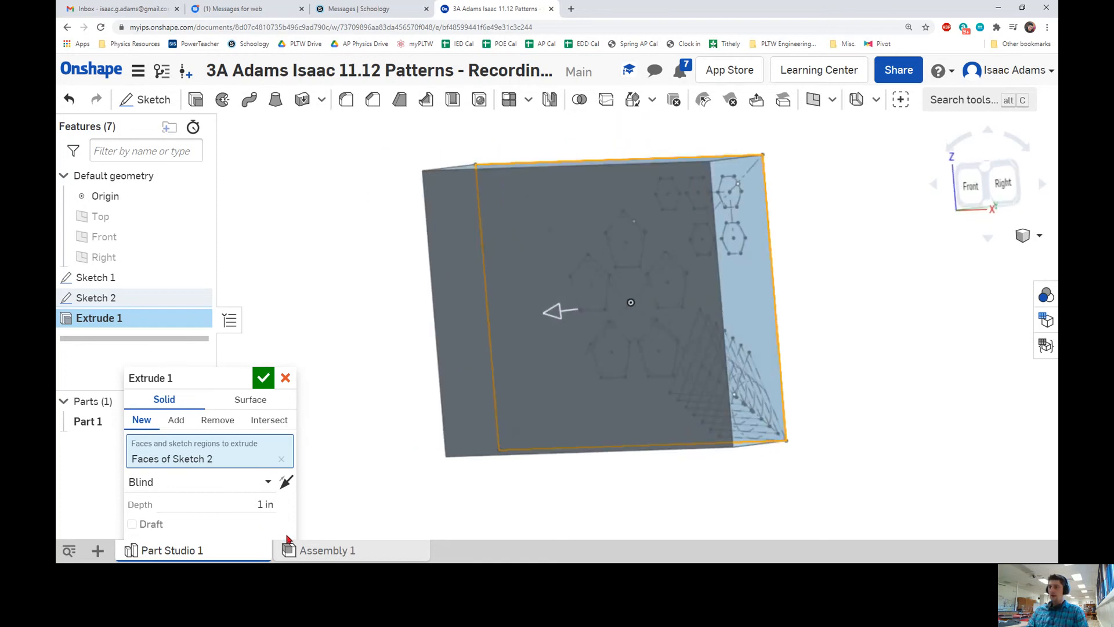
{"action": "left_click", "coordinate": [261, 506]}
{"action": "left_click_drag", "start_coordinate": [238, 378], "coordinate": [300, 259]}
{"action": "right_click_drag", "start_coordinate": [645, 271], "coordinate": [613, 282]}
{"action": "left_click", "coordinate": [325, 259]}
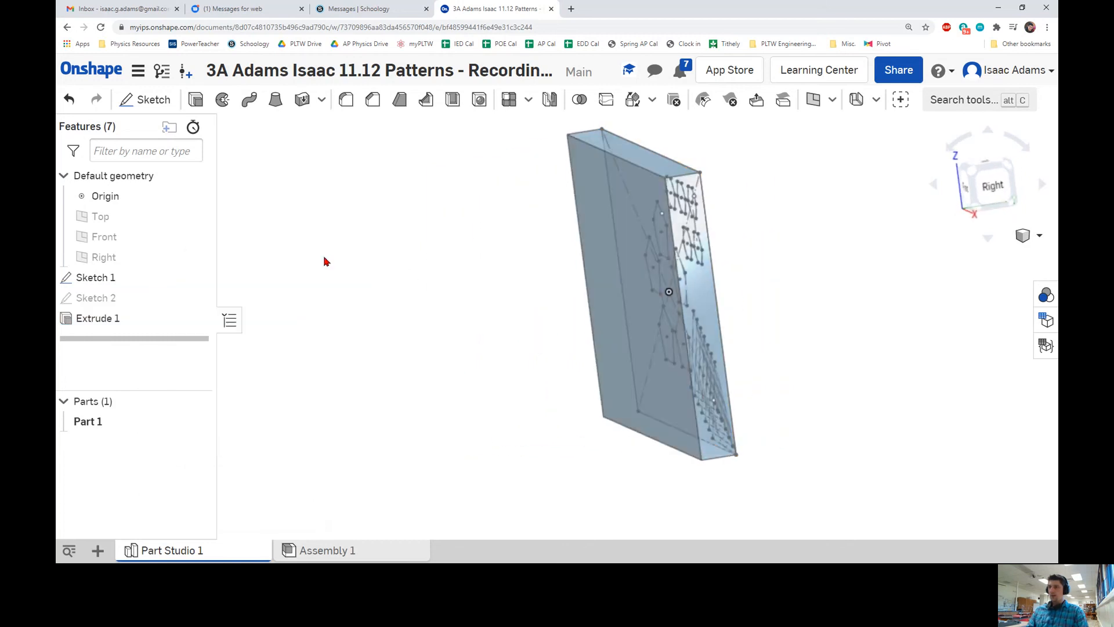
Start a Remove extrude and select the Sketch 1 region surrounding the polygons as its profile
{"action": "mouse_move", "coordinate": [729, 251]}
{"action": "right_mouse_down"}
{"action": "mouse_move", "coordinate": [845, 245]}
{"action": "mouse_move", "coordinate": [689, 249]}
{"action": "mouse_move", "coordinate": [845, 251]}
{"action": "mouse_move", "coordinate": [724, 256]}
{"action": "mouse_move", "coordinate": [730, 249]}
{"action": "right_mouse_up"}
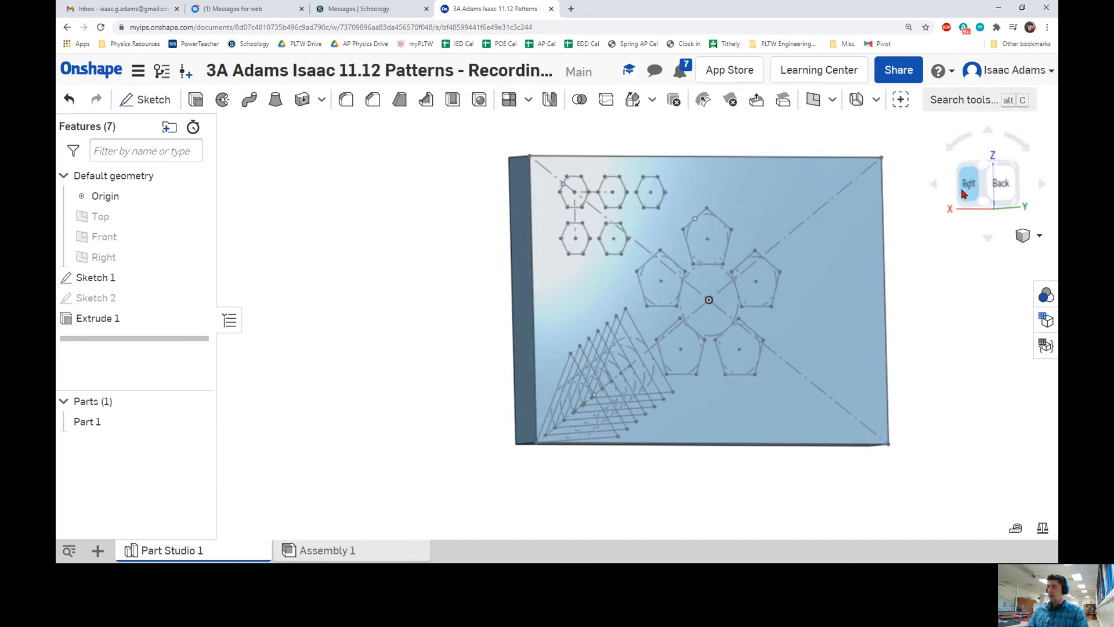
{"action": "left_click", "coordinate": [989, 172]}
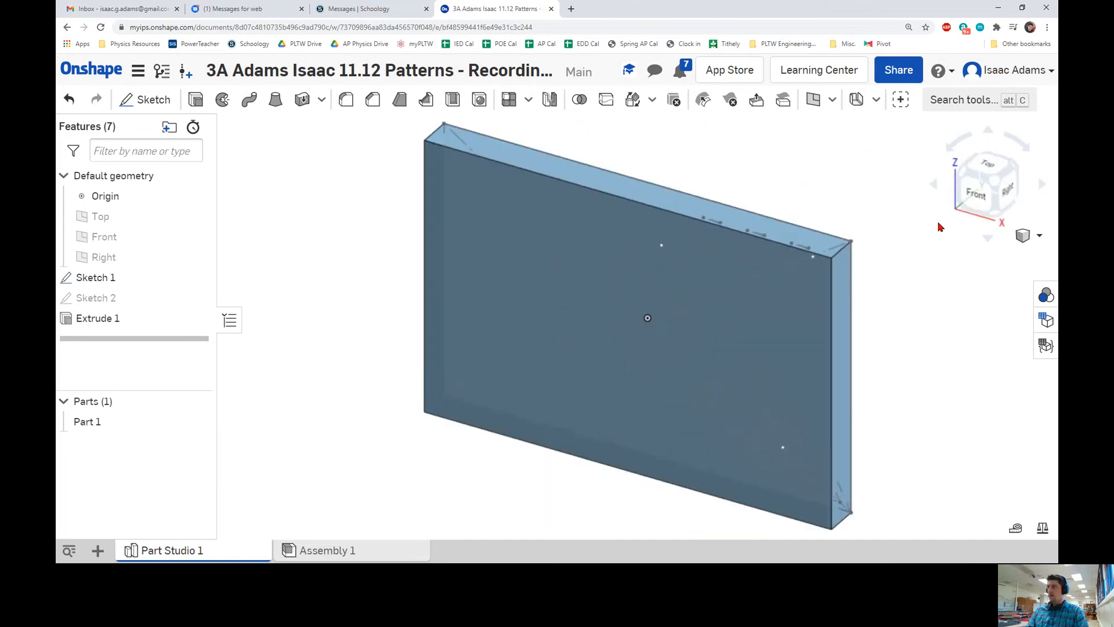
{"action": "right_click_drag", "start_coordinate": [891, 278], "coordinate": [778, 261]}
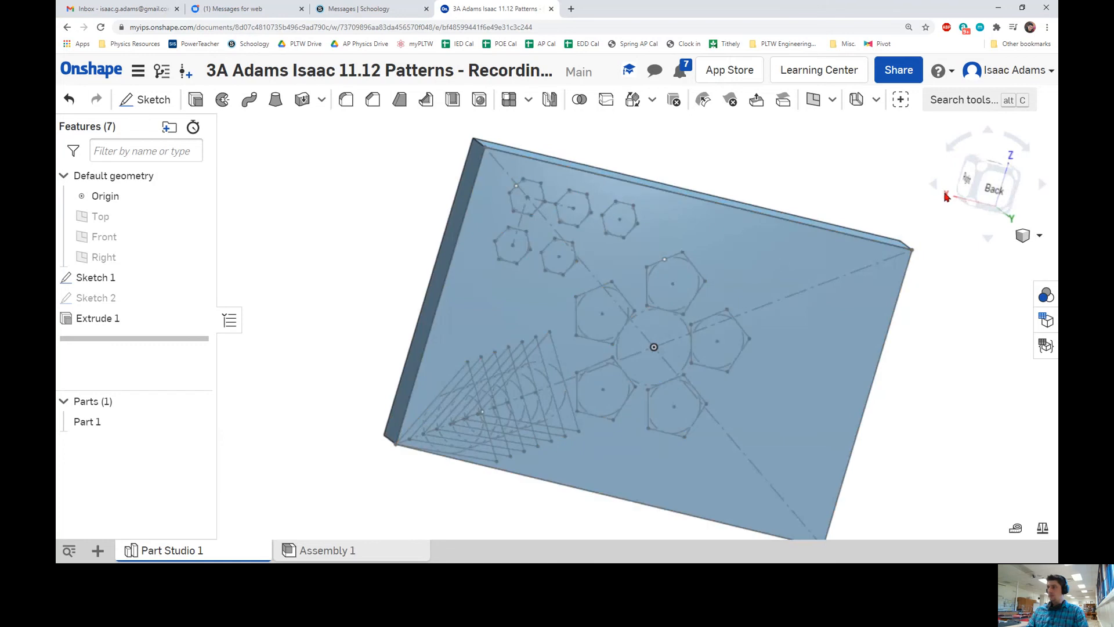
{"action": "left_click", "coordinate": [968, 169]}
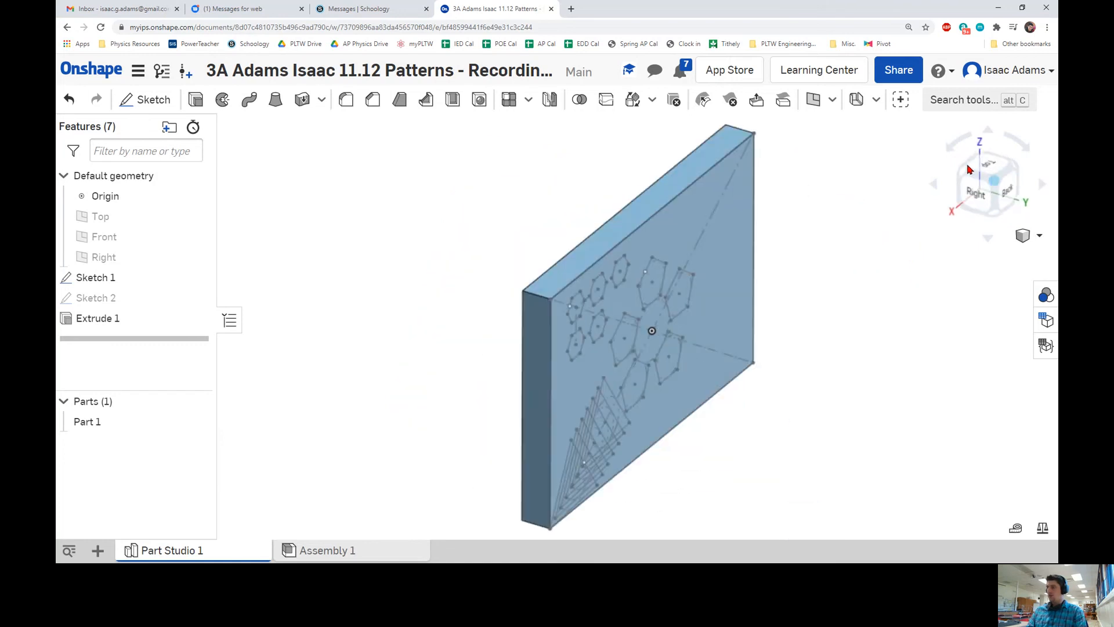
{"action": "left_click", "coordinate": [966, 178]}
{"action": "left_click", "coordinate": [979, 201]}
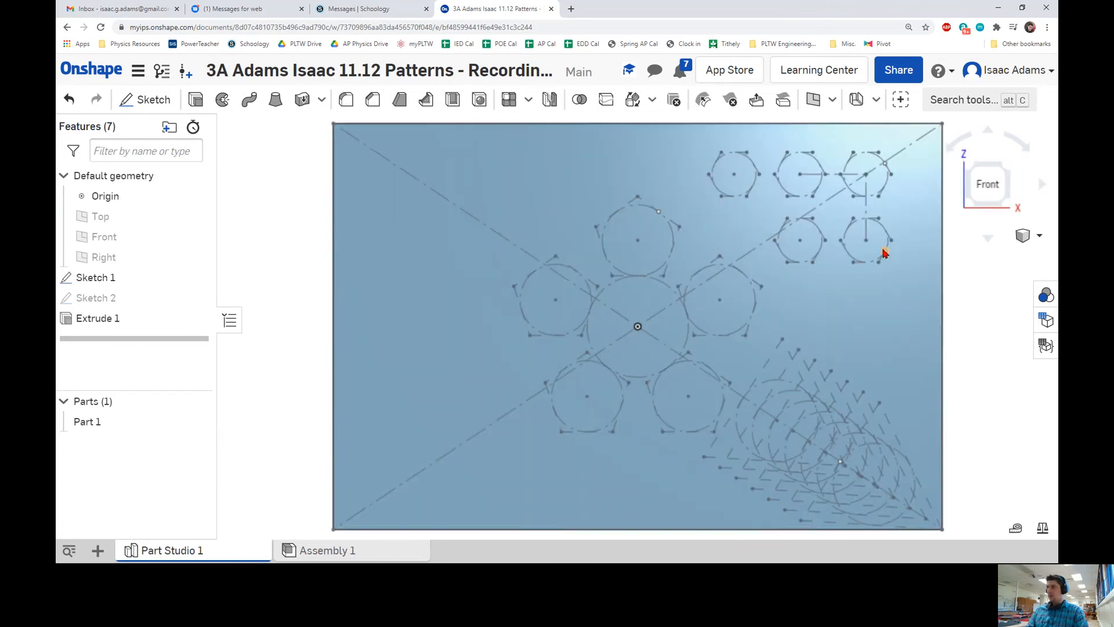
{"action": "left_click", "coordinate": [194, 103]}
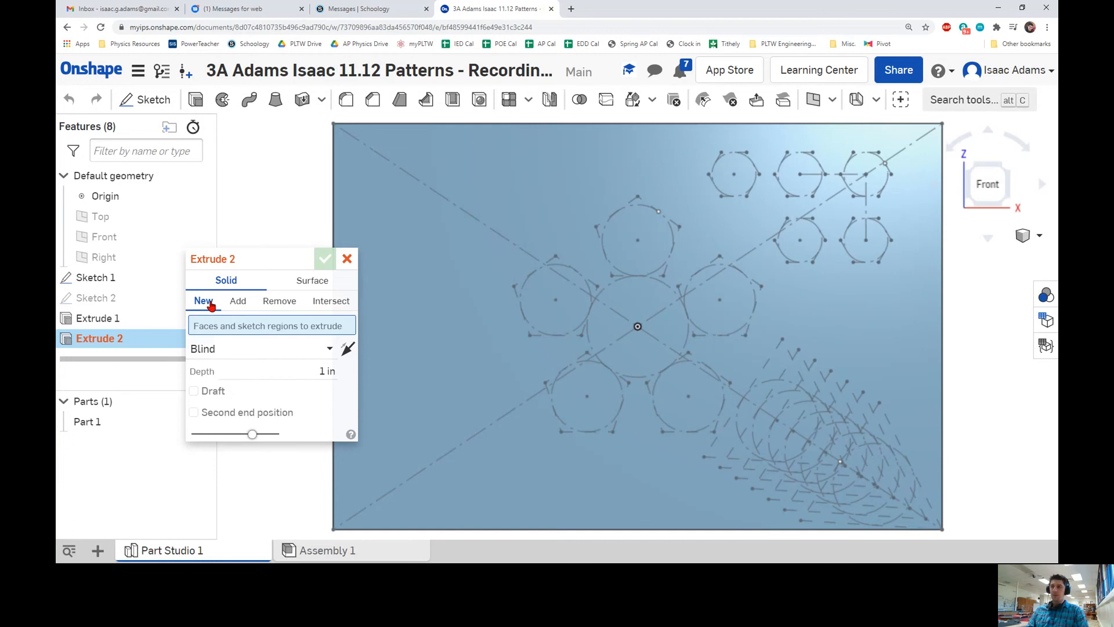
{"action": "left_click", "coordinate": [269, 307]}
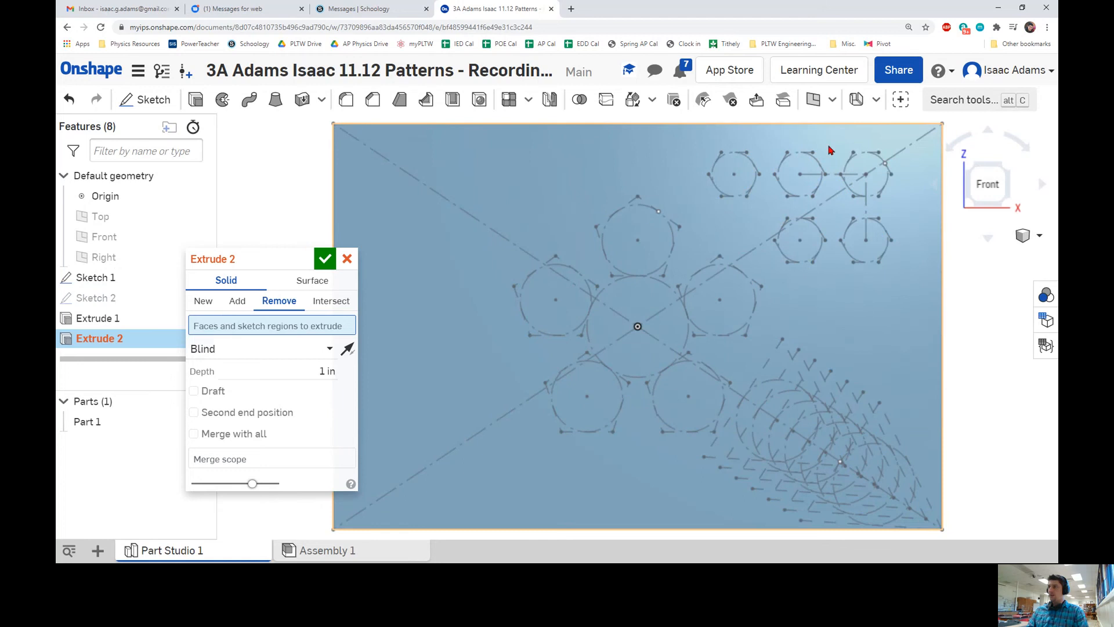
{"action": "left_click", "coordinate": [1008, 172]}
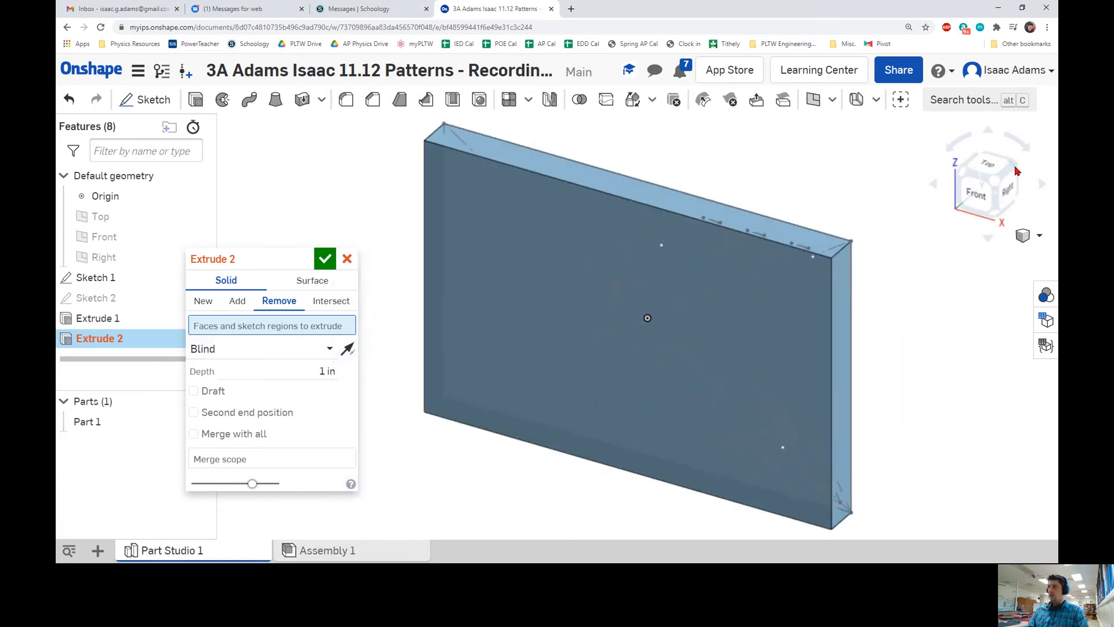
{"action": "left_click", "coordinate": [1007, 194]}
{"action": "left_click", "coordinate": [1007, 196]}
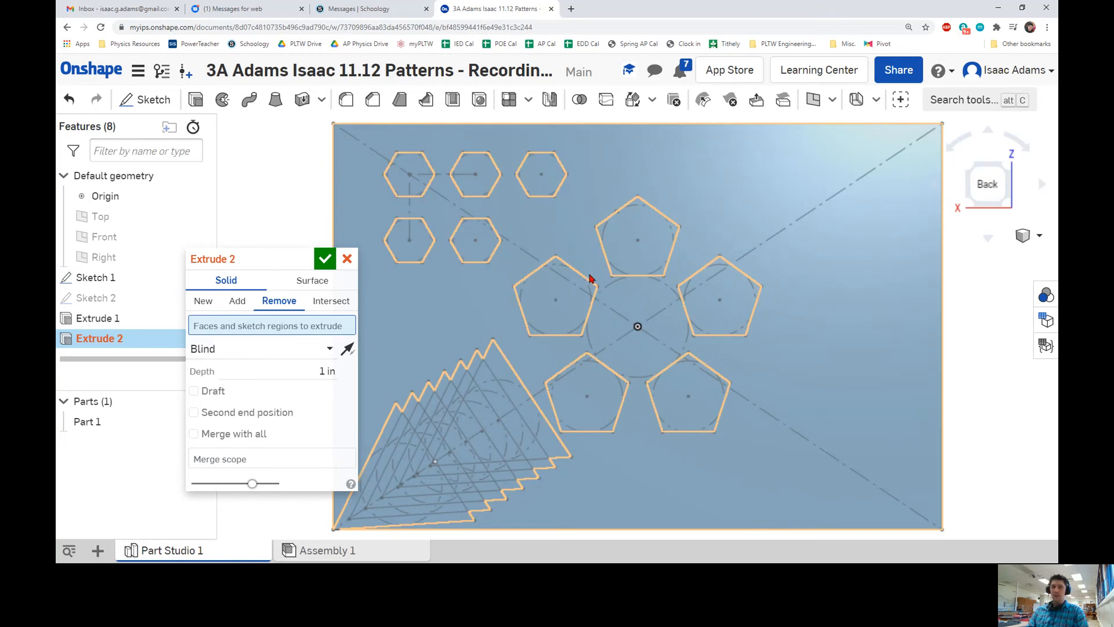
{"action": "left_click", "coordinate": [842, 247]}
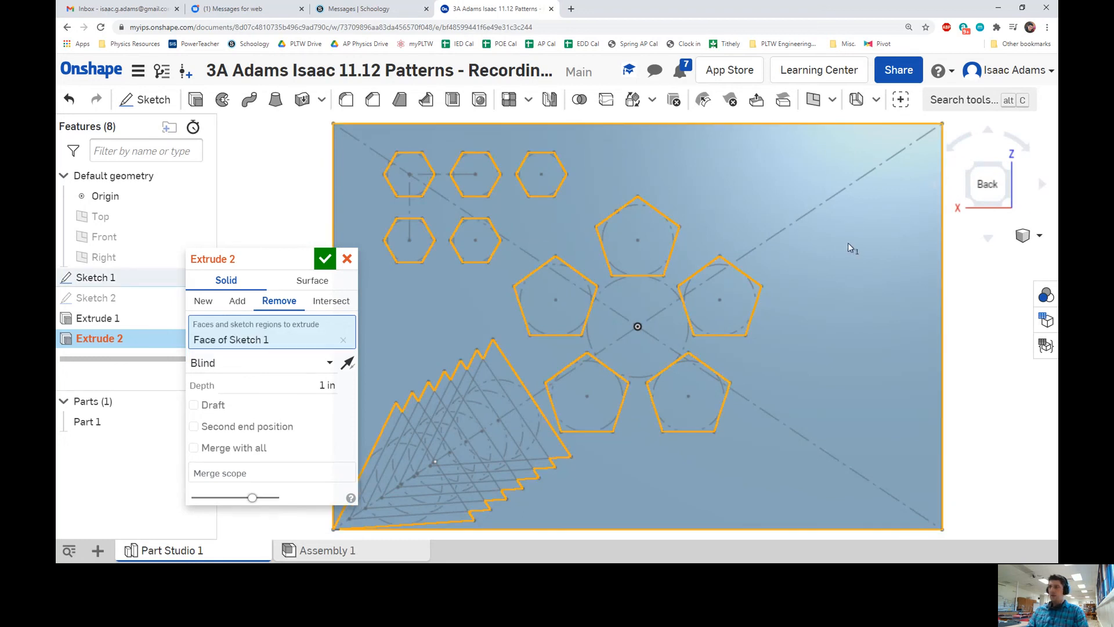
Try to cut the surrounding region Through all in the opposite direction, and delete that extrude
{"action": "right_click_drag", "start_coordinate": [834, 235], "coordinate": [493, 305]}
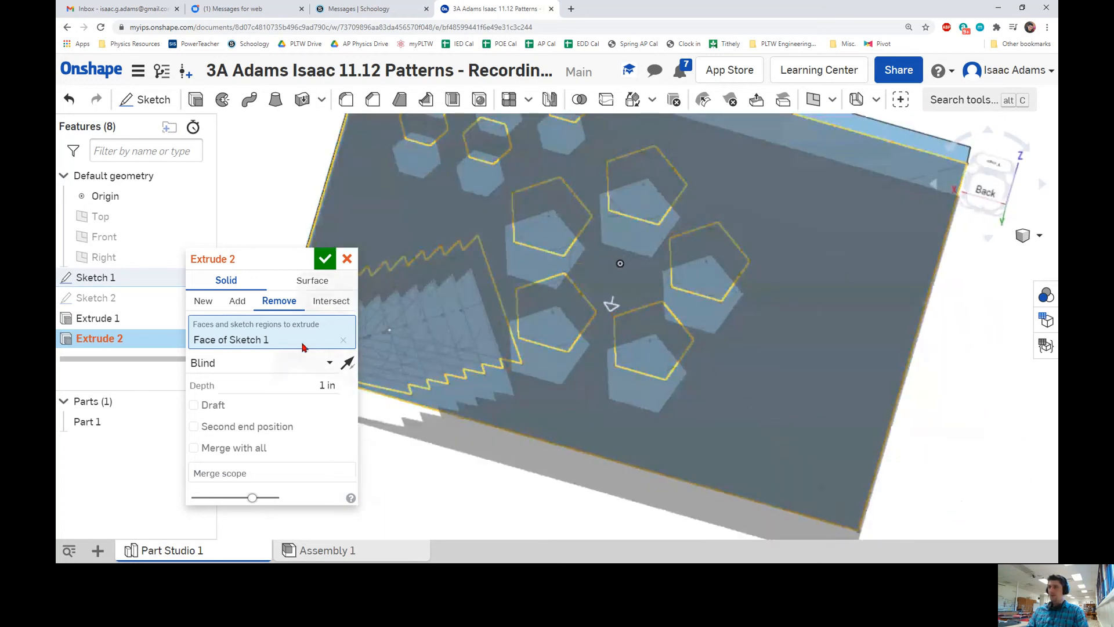
{"action": "left_click", "coordinate": [270, 360]}
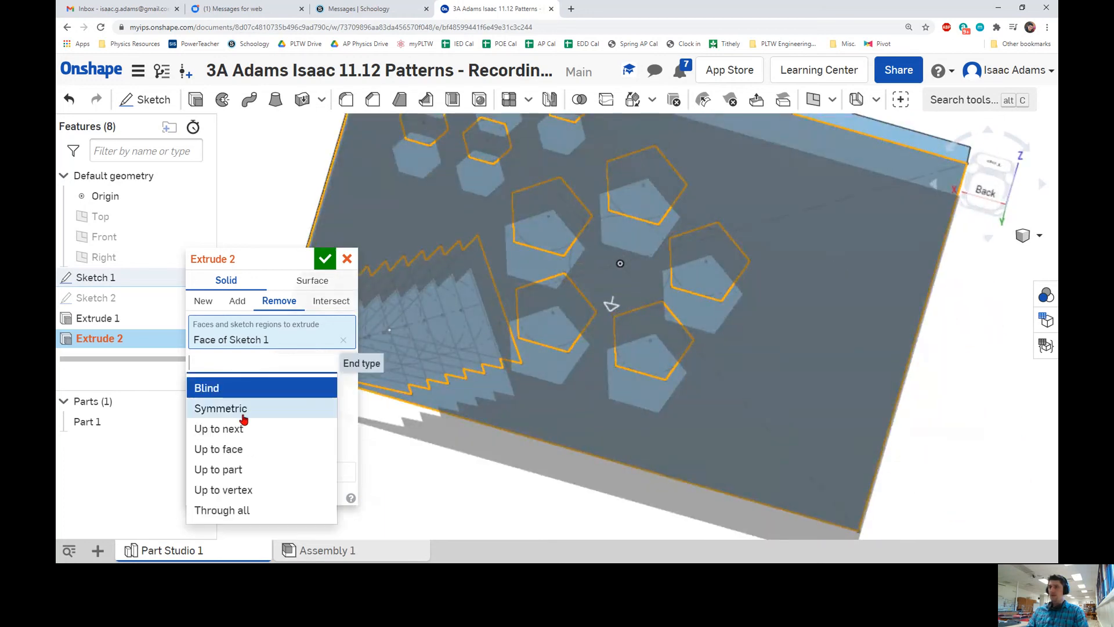
{"action": "left_click", "coordinate": [251, 507]}
{"action": "mouse_move", "coordinate": [718, 276]}
{"action": "right_mouse_down"}
{"action": "mouse_move", "coordinate": [679, 297]}
{"action": "mouse_move", "coordinate": [702, 263]}
{"action": "right_mouse_up"}
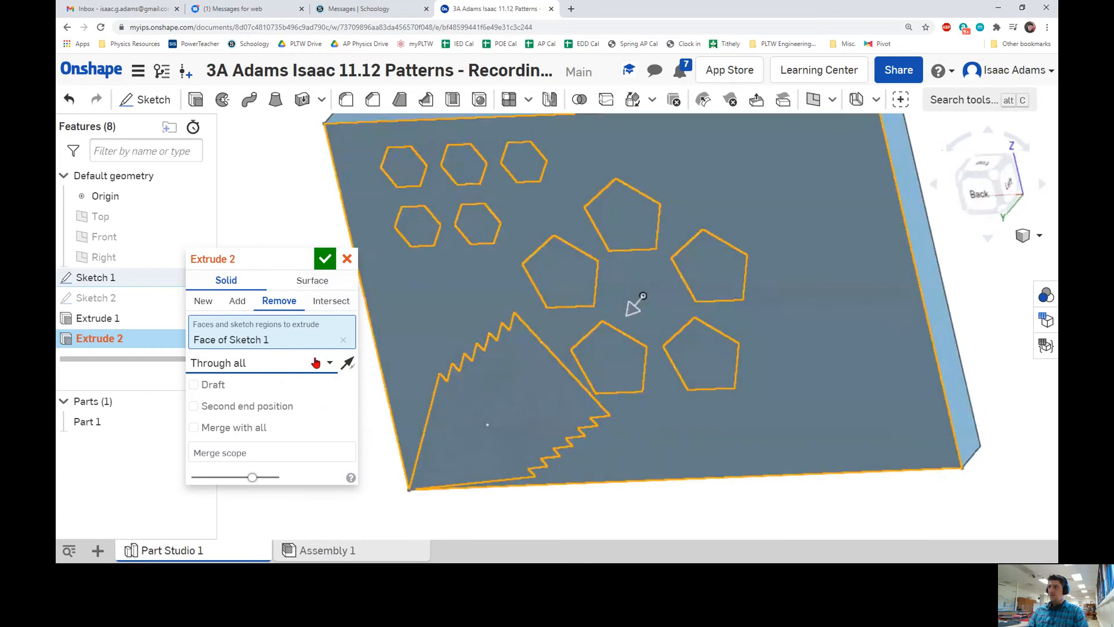
{"action": "left_click", "coordinate": [350, 363]}
{"action": "right_click_drag", "start_coordinate": [562, 287], "coordinate": [455, 284]}
{"action": "left_click", "coordinate": [325, 258]}
{"action": "right_click_drag", "start_coordinate": [567, 273], "coordinate": [625, 316]}
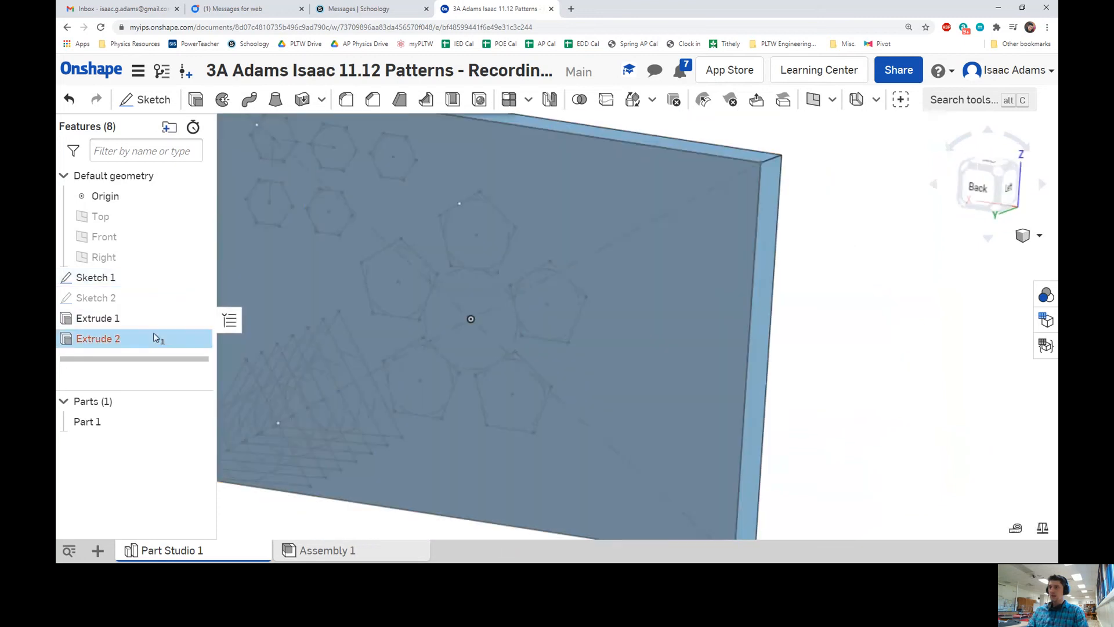
{"action": "mouse_move", "coordinate": [156, 338]}
{"action": "key", "text": "Delete"}
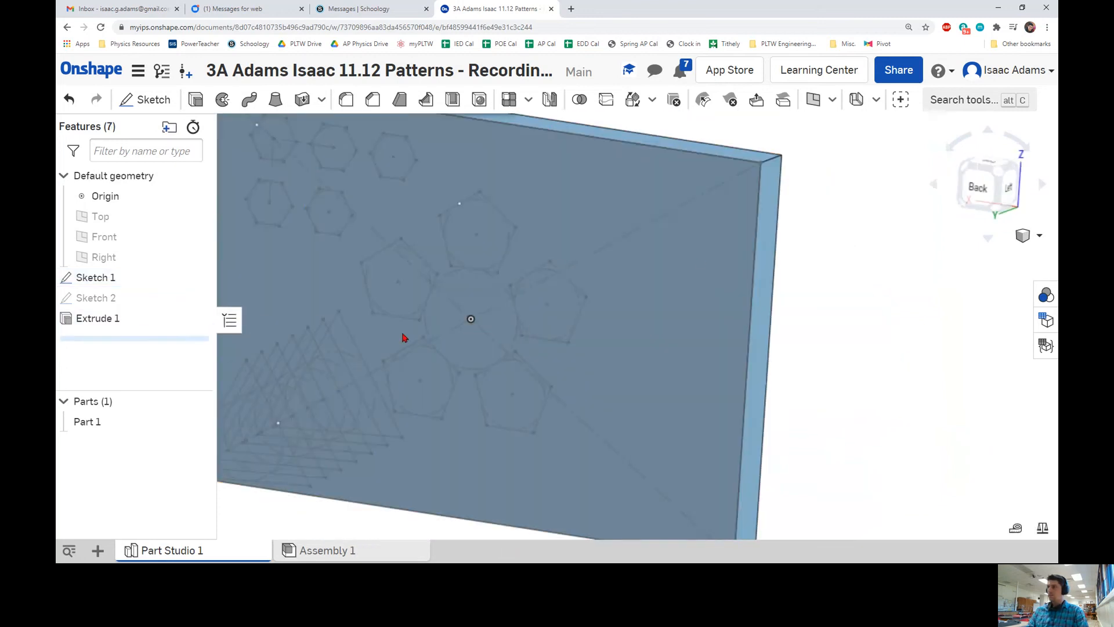
Start a new Blind Remove extrude and try to select the pentagon regions of Sketch 1
{"action": "left_click", "coordinate": [981, 186]}
{"action": "left_click", "coordinate": [196, 99]}
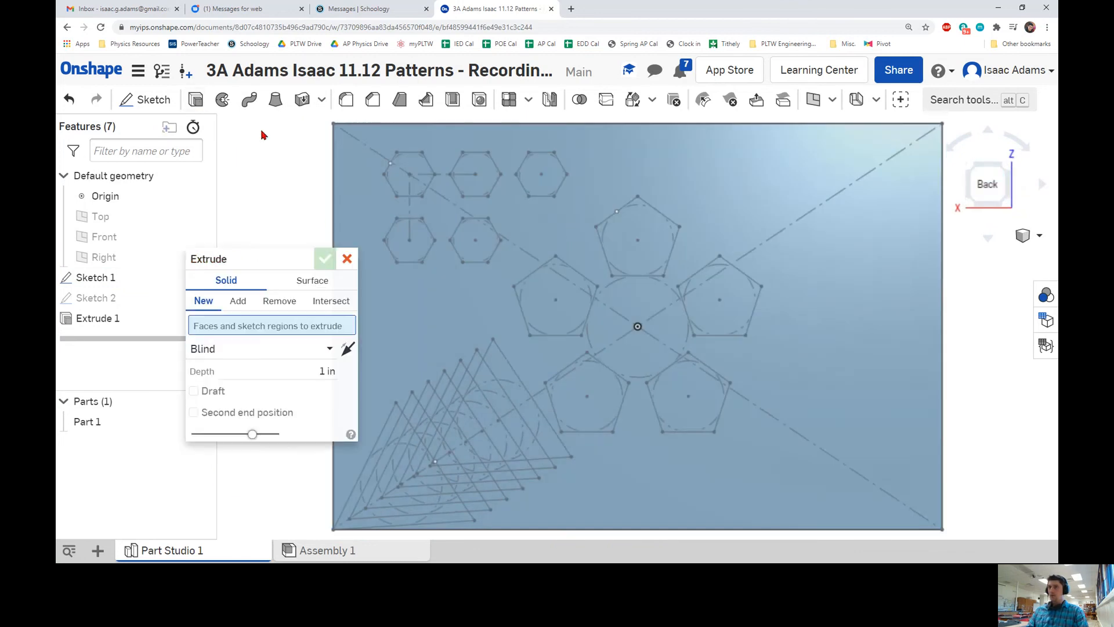
{"action": "left_click", "coordinate": [269, 304]}
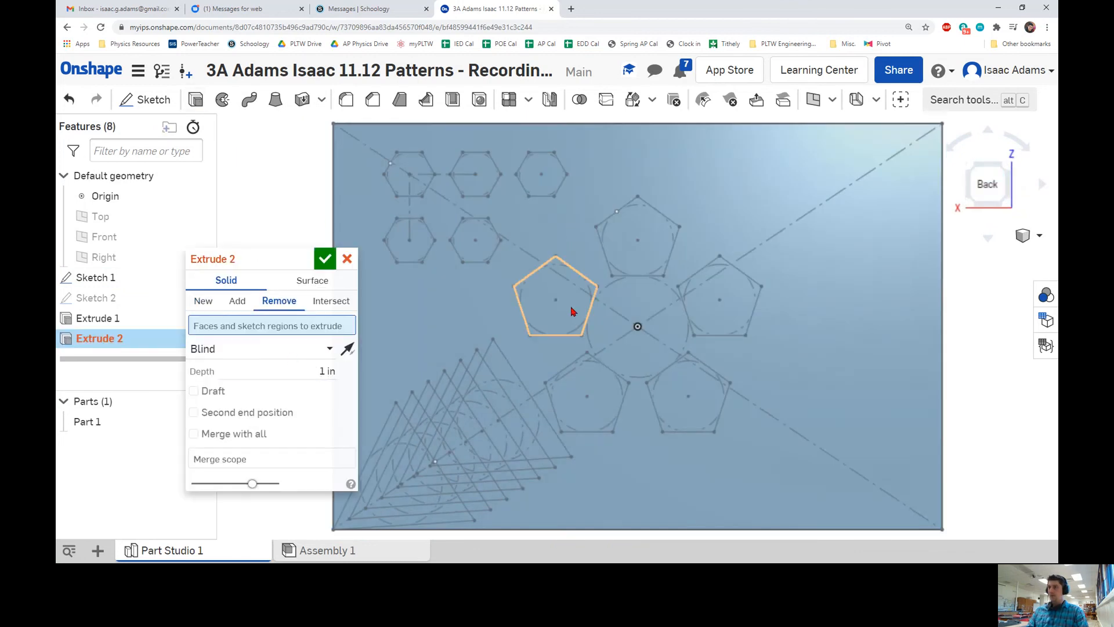
{"action": "left_click", "coordinate": [567, 337]}
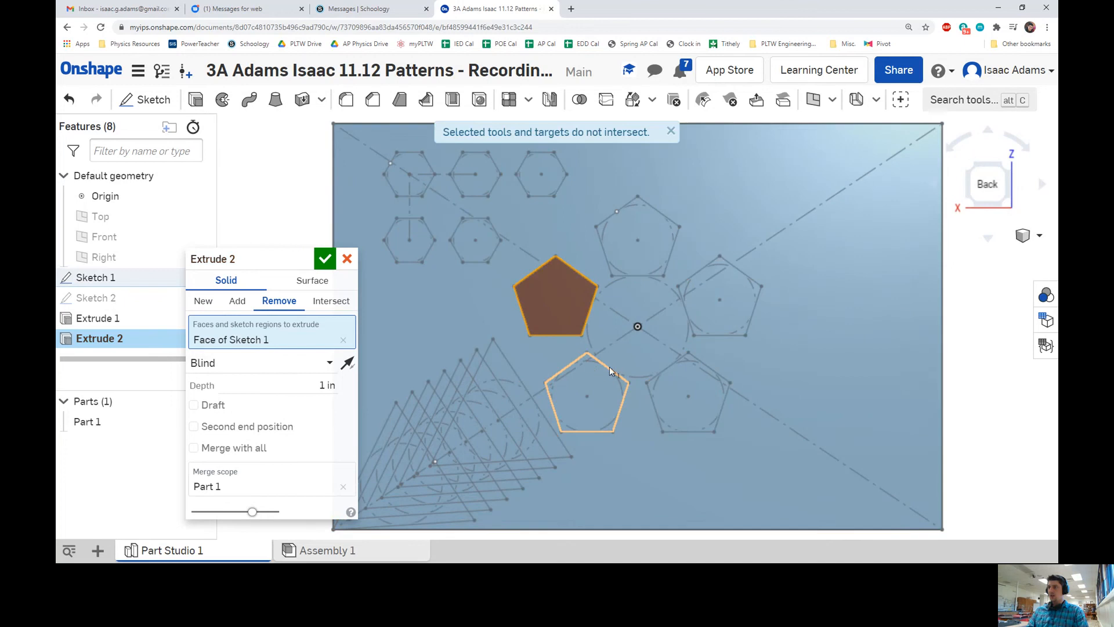
{"action": "left_click", "coordinate": [587, 400]}
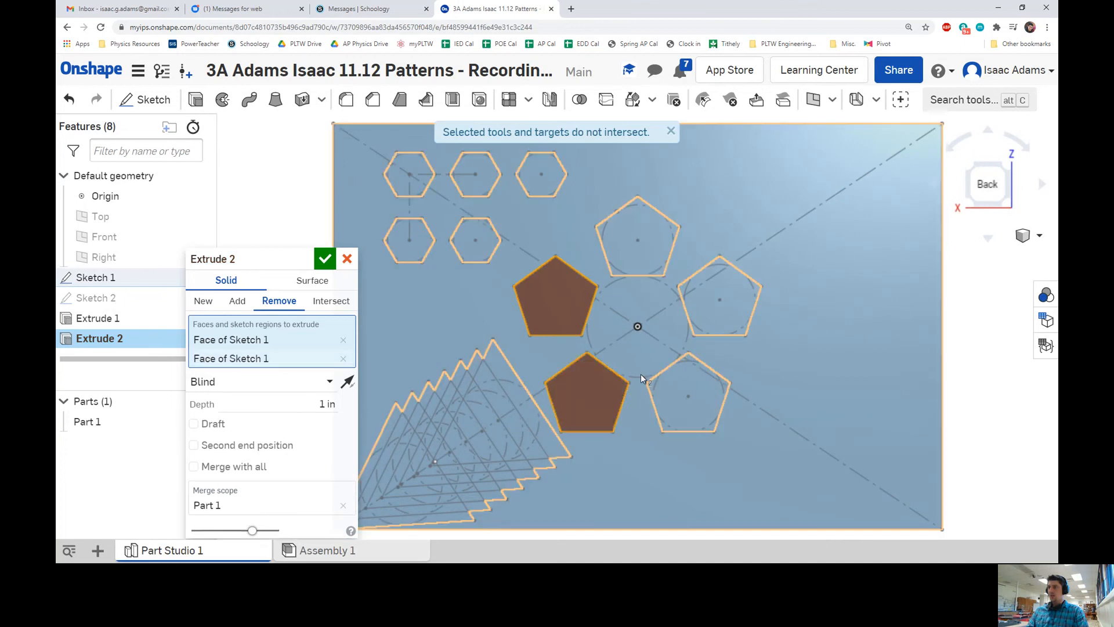
{"action": "left_click", "coordinate": [657, 374]}
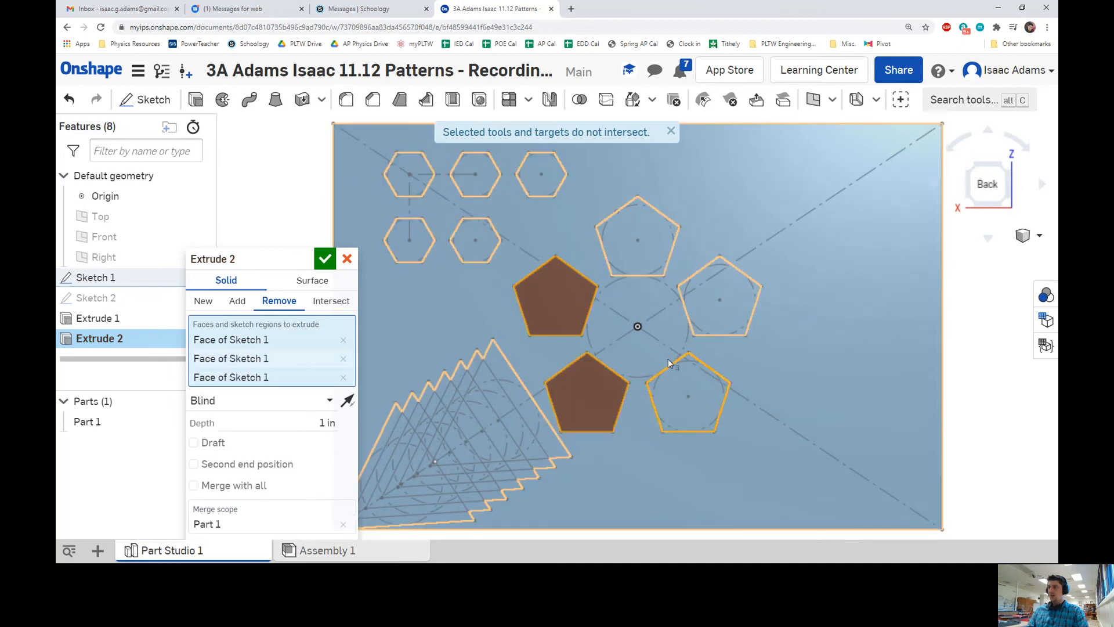
{"action": "left_click", "coordinate": [701, 336]}
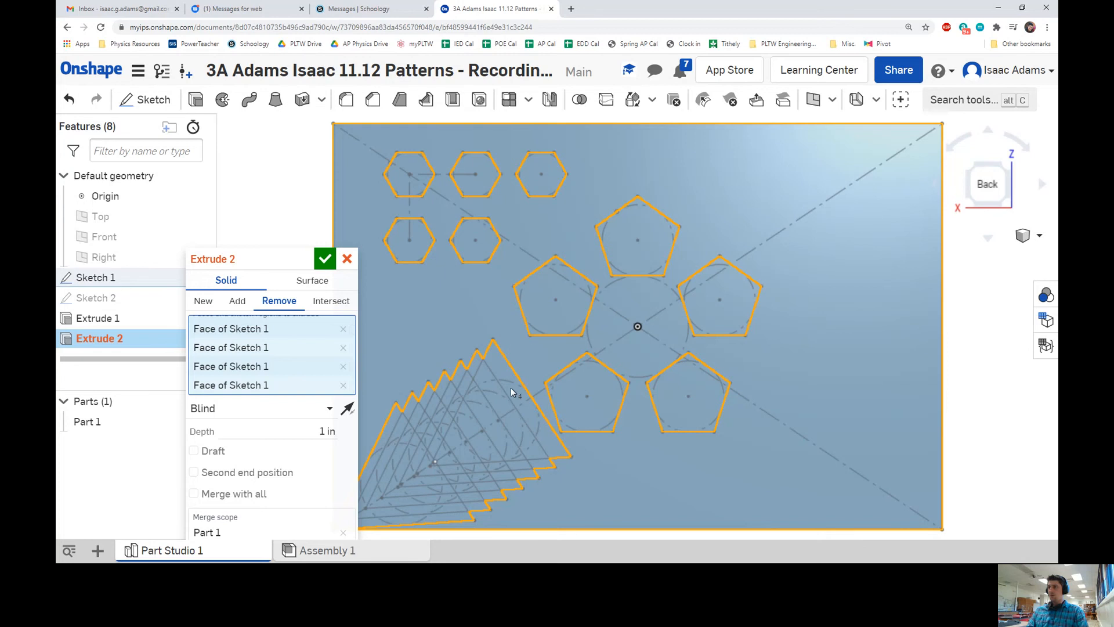
Clear all selected regions from the Remove extrude and flip the cut to the opposite direction
{"action": "left_click", "coordinate": [343, 378]}
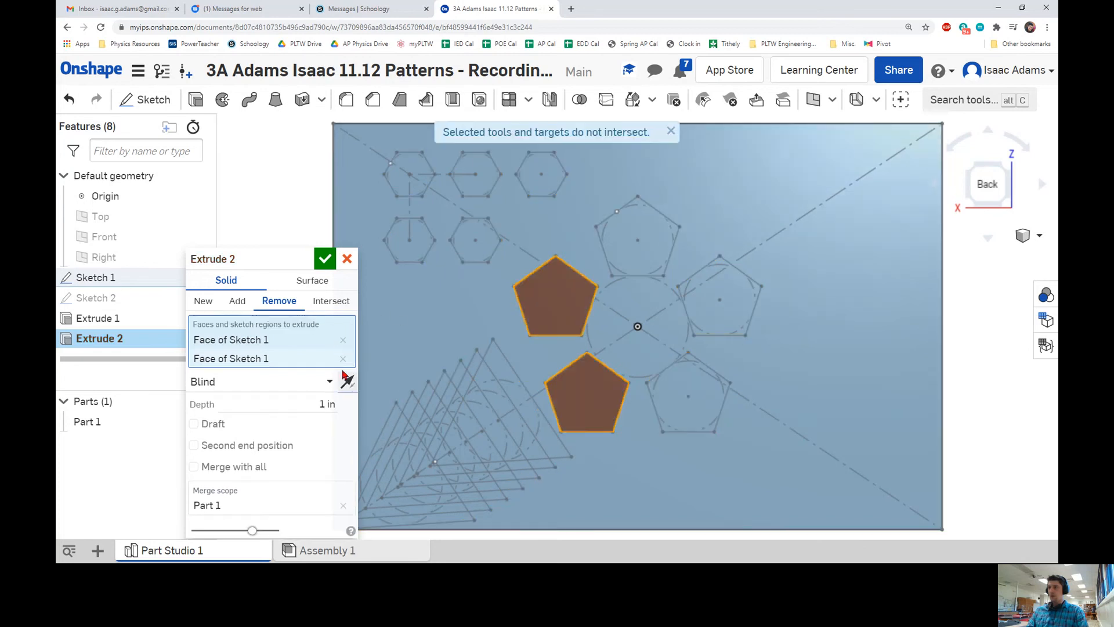
{"action": "left_click", "coordinate": [343, 359]}
{"action": "left_click", "coordinate": [343, 339]}
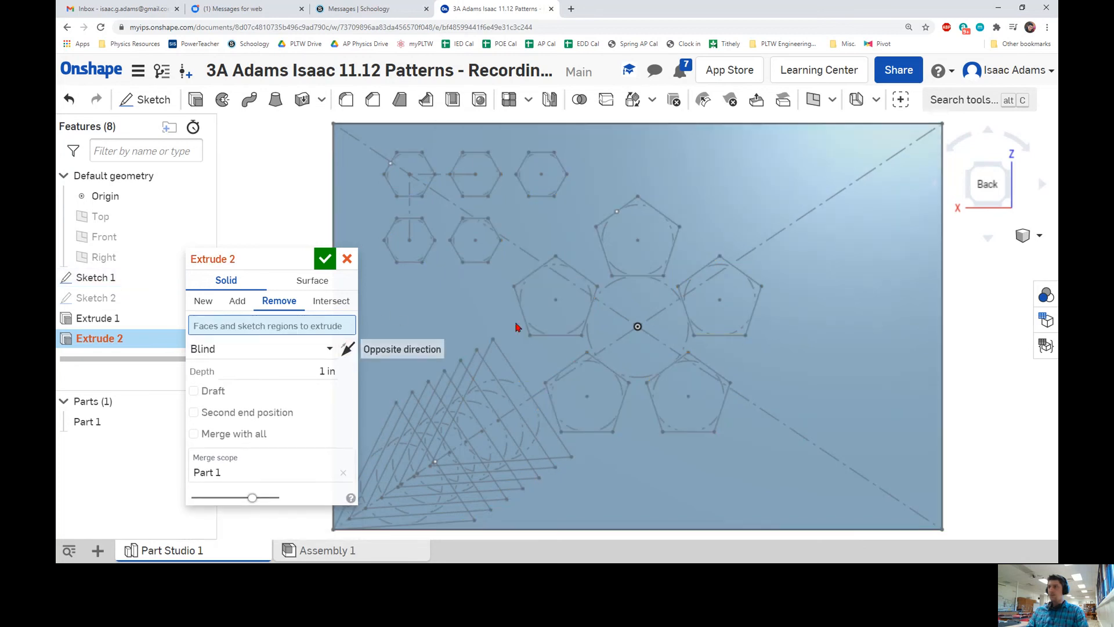
Select only the five pentagon regions of the circular pattern for the Remove extrude, dropping any wrongly picked region
{"action": "left_click", "coordinate": [518, 298]}
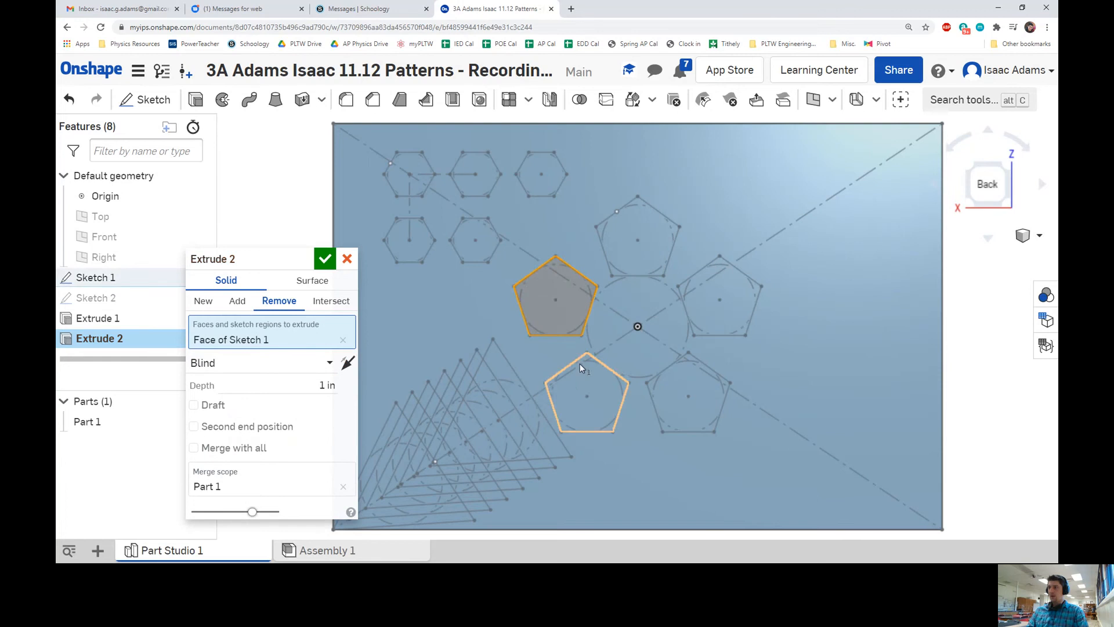
{"action": "scroll", "coordinate": [601, 355], "scroll_direction": "up", "scroll_amount": 3}
{"action": "left_click", "coordinate": [576, 333]}
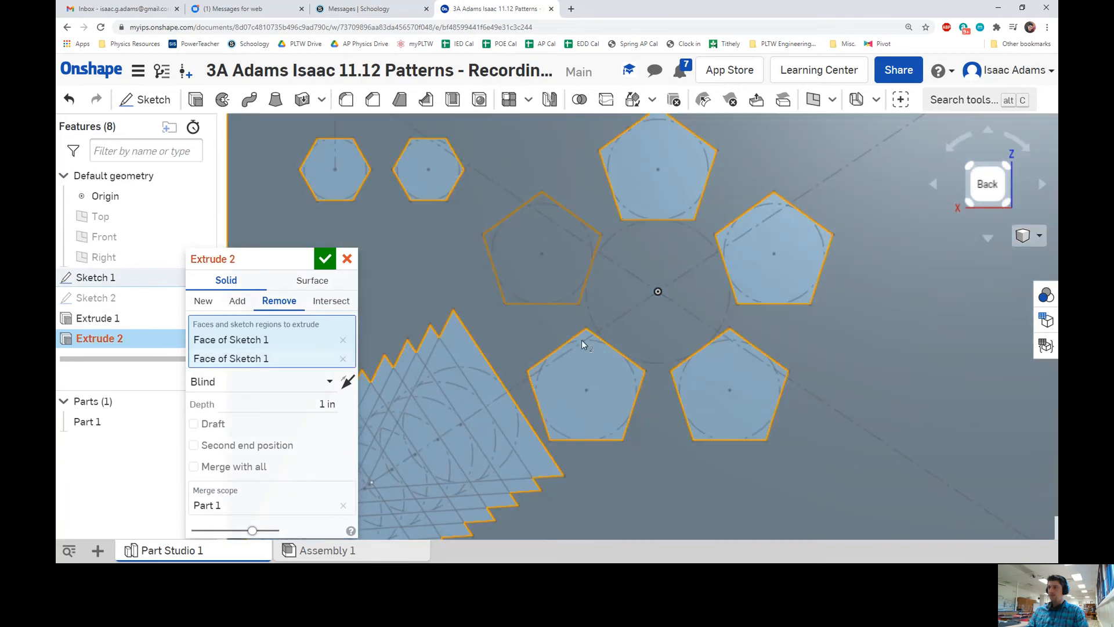
{"action": "scroll", "coordinate": [563, 356], "scroll_direction": "down", "scroll_amount": 5}
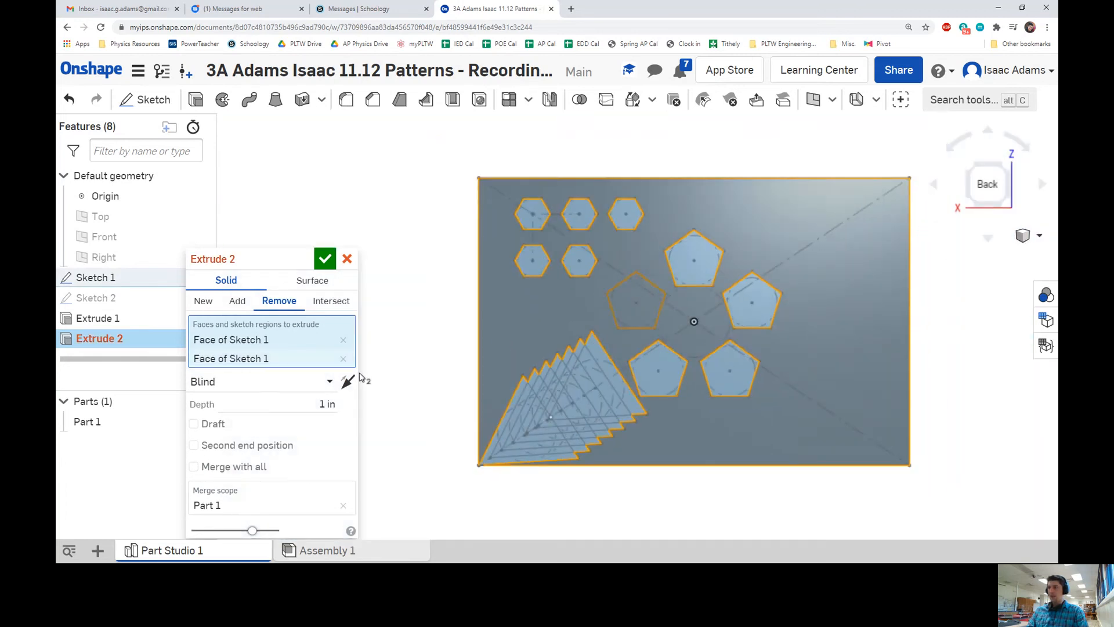
{"action": "left_click", "coordinate": [343, 358]}
{"action": "scroll", "coordinate": [685, 341], "scroll_direction": "up", "scroll_amount": 3}
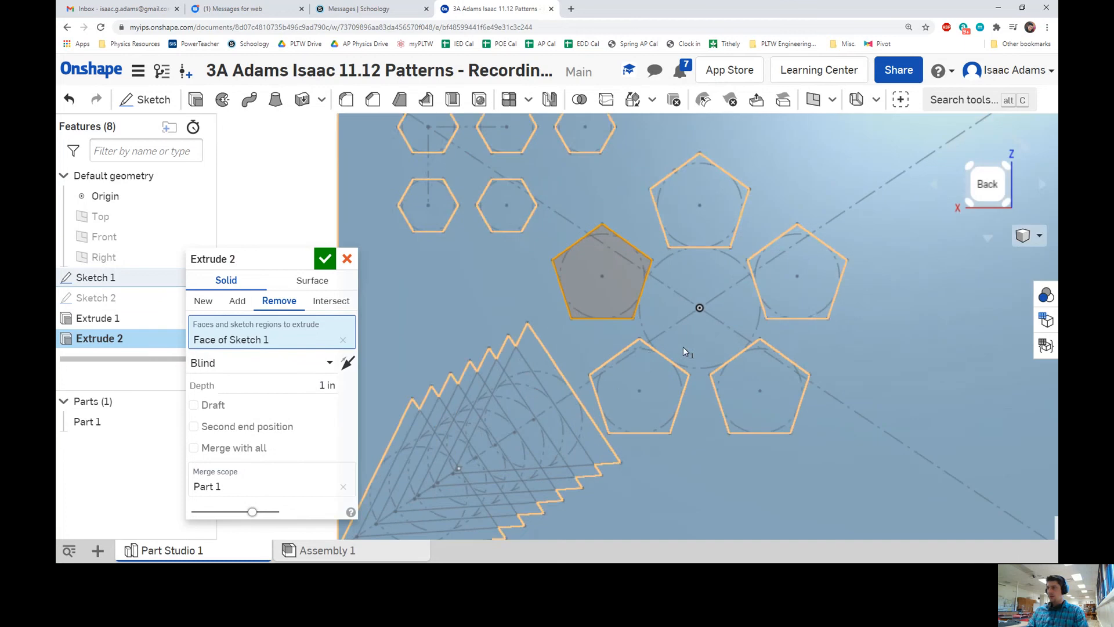
{"action": "left_click", "coordinate": [651, 349]}
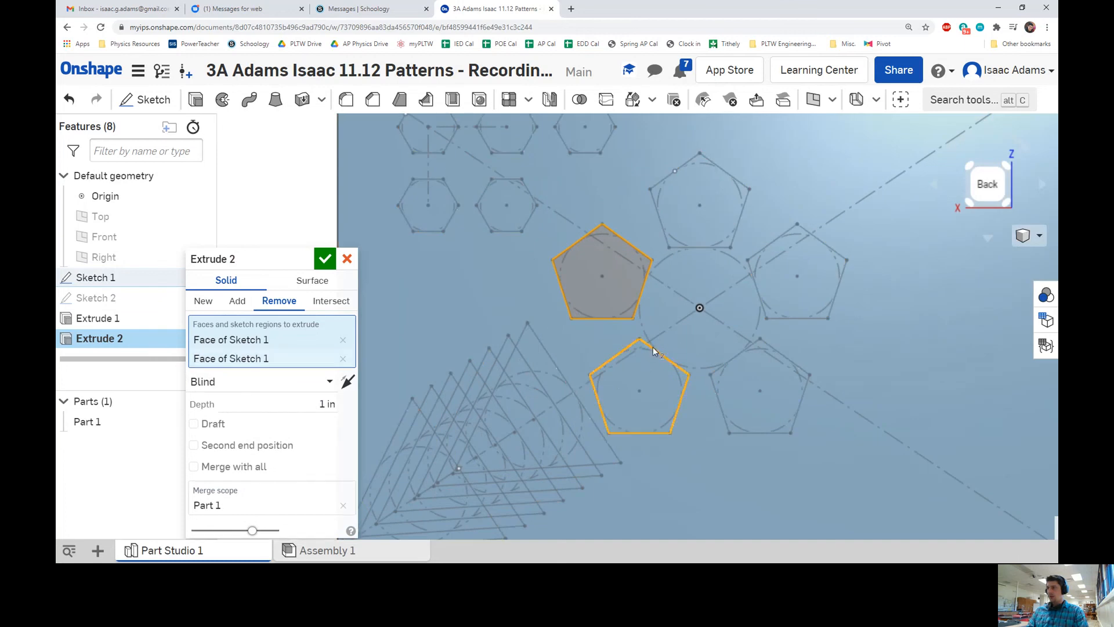
{"action": "left_click", "coordinate": [729, 369]}
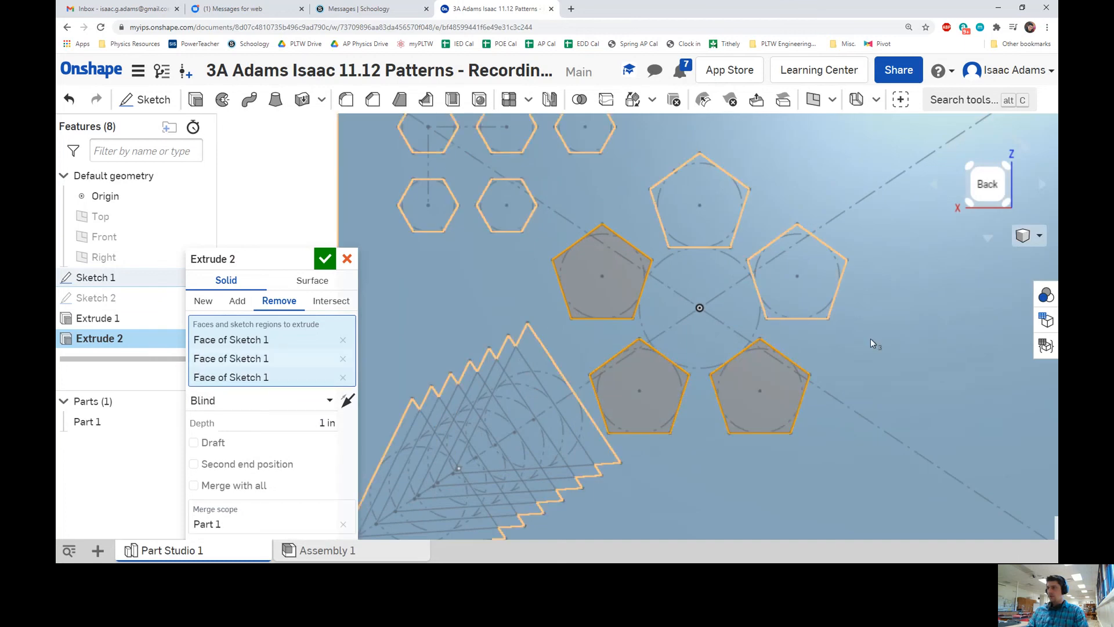
{"action": "left_click", "coordinate": [780, 313]}
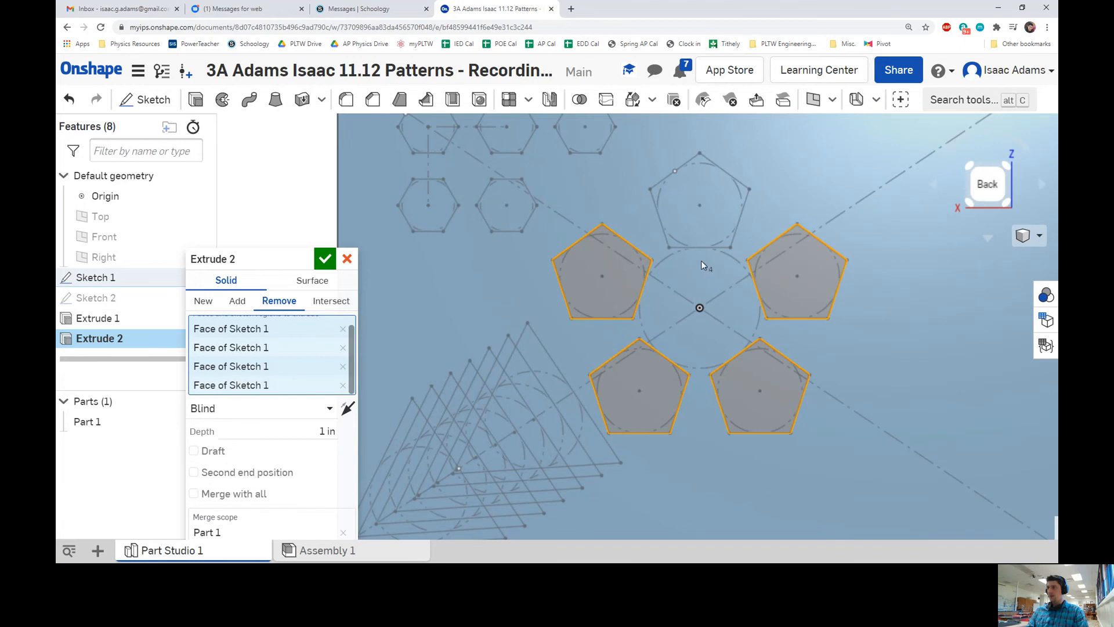
{"action": "left_click", "coordinate": [660, 241]}
Add the five hexagon regions near the plate's corner to the Remove extrude
{"action": "mouse_move", "coordinate": [660, 238]}
{"action": "right_mouse_down"}
{"action": "mouse_move", "coordinate": [604, 178]}
{"action": "mouse_move", "coordinate": [620, 267]}
{"action": "mouse_move", "coordinate": [619, 184]}
{"action": "right_mouse_up"}
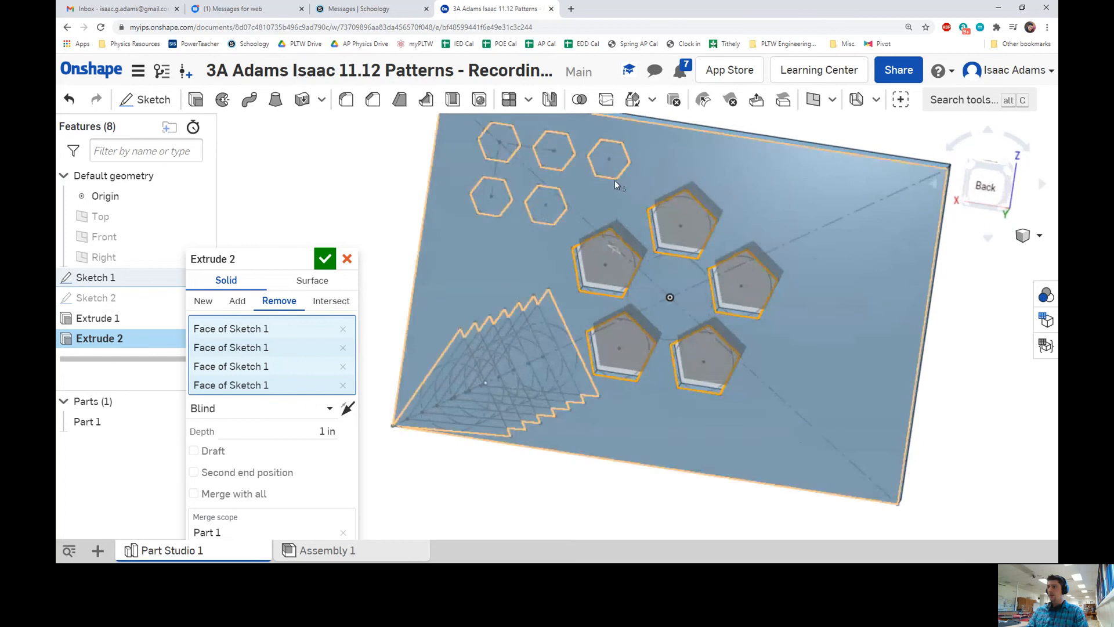
{"action": "left_click", "coordinate": [601, 174]}
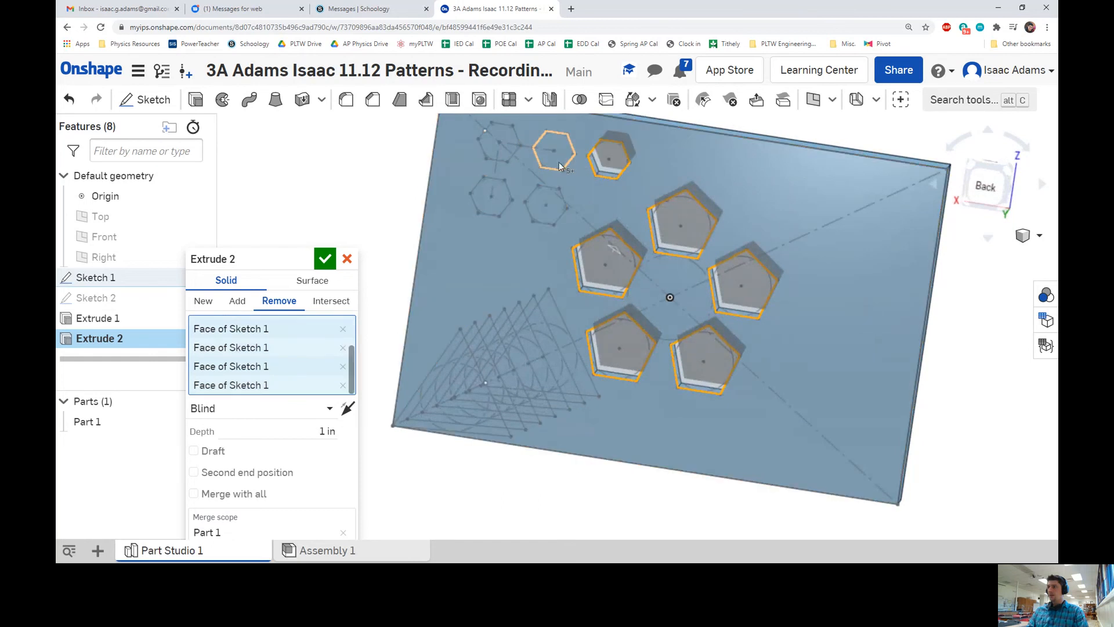
{"action": "left_click", "coordinate": [559, 166]}
{"action": "left_click", "coordinate": [498, 152]}
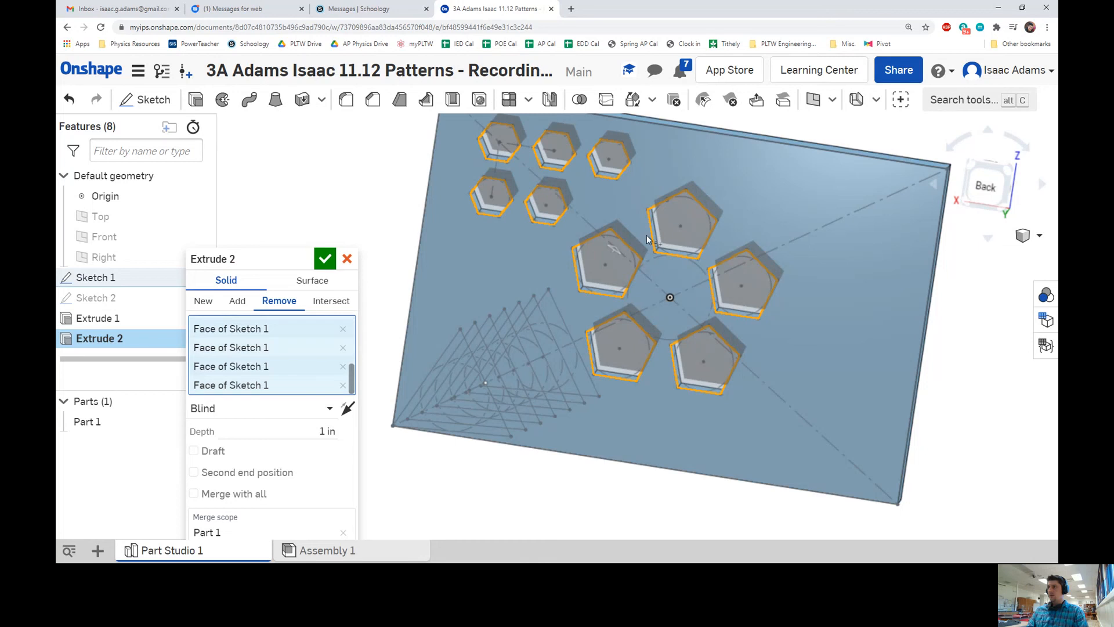
{"action": "right_click_drag", "start_coordinate": [650, 241], "coordinate": [949, 231]}
{"action": "left_click", "coordinate": [975, 191]}
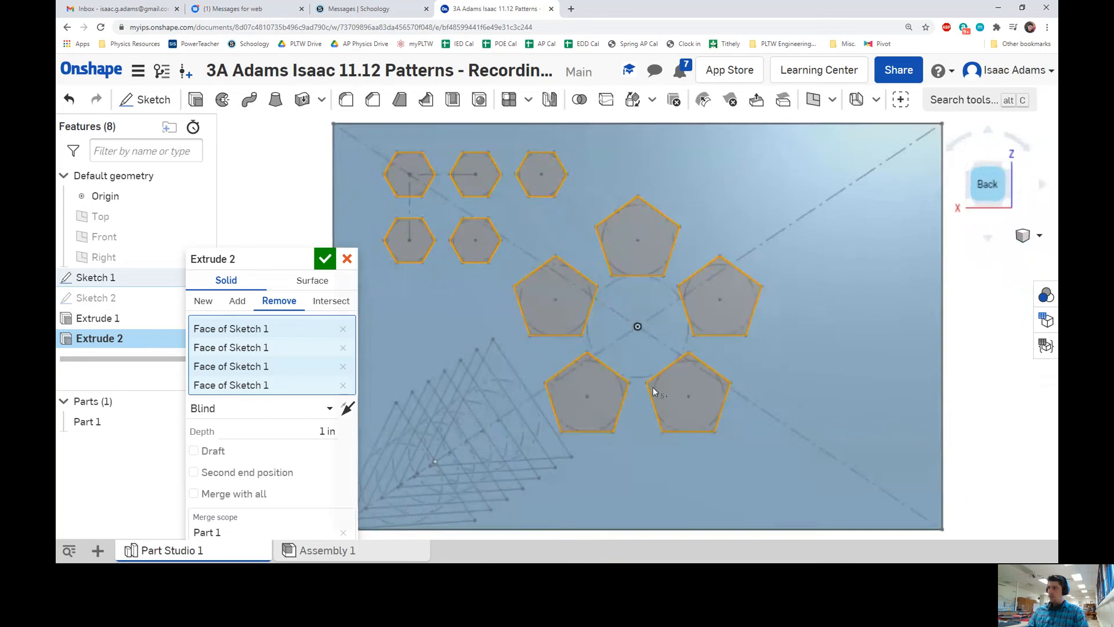
{"action": "scroll", "coordinate": [625, 368], "scroll_direction": "up", "scroll_amount": 3}
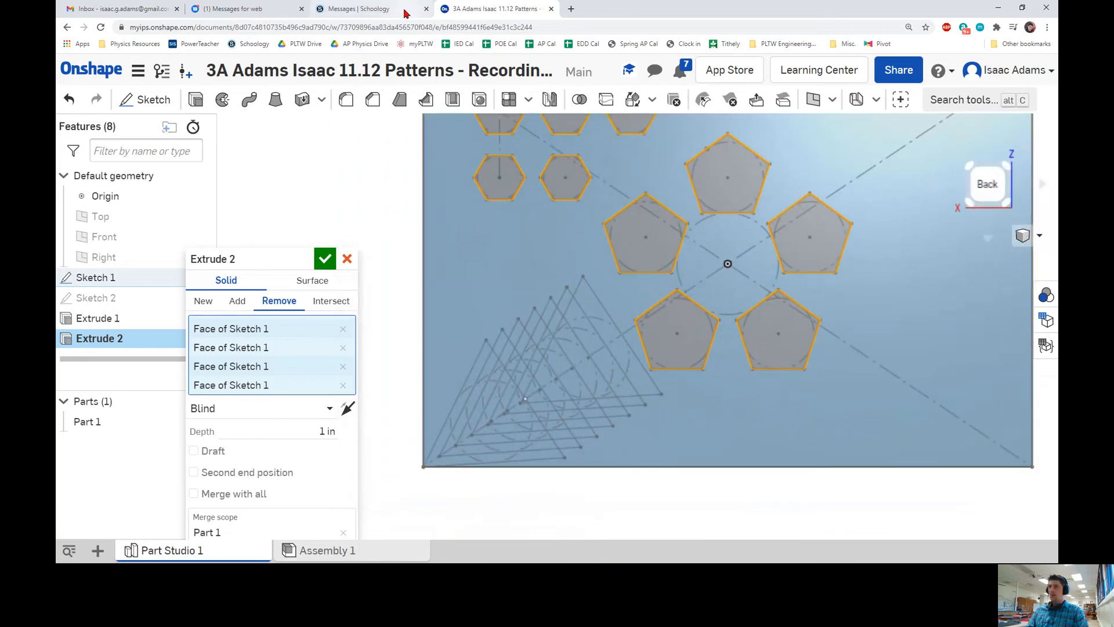
Switch to Schoology, find Day 32 Assignment: 1.3.4 Part 1 in Module 13's Thursday, November 12 folder, and open its PLTW Activity PDF
{"action": "right_click", "coordinate": [272, 49]}
{"action": "left_click", "coordinate": [304, 60]}
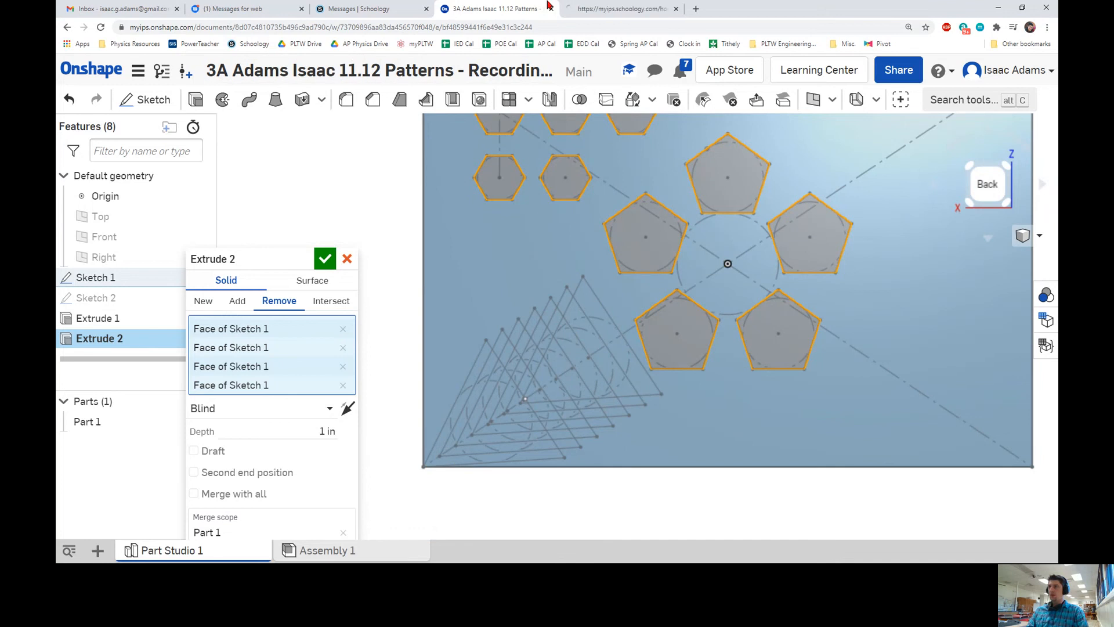
{"action": "left_click", "coordinate": [601, 9]}
{"action": "left_click", "coordinate": [364, 216]}
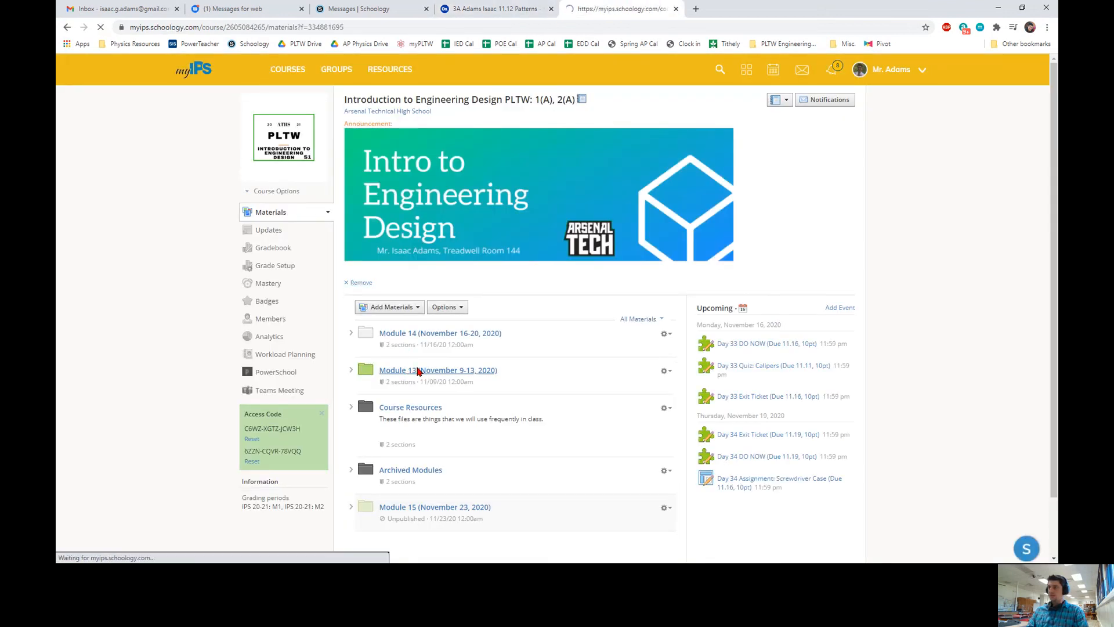
{"action": "left_click", "coordinate": [391, 282]}
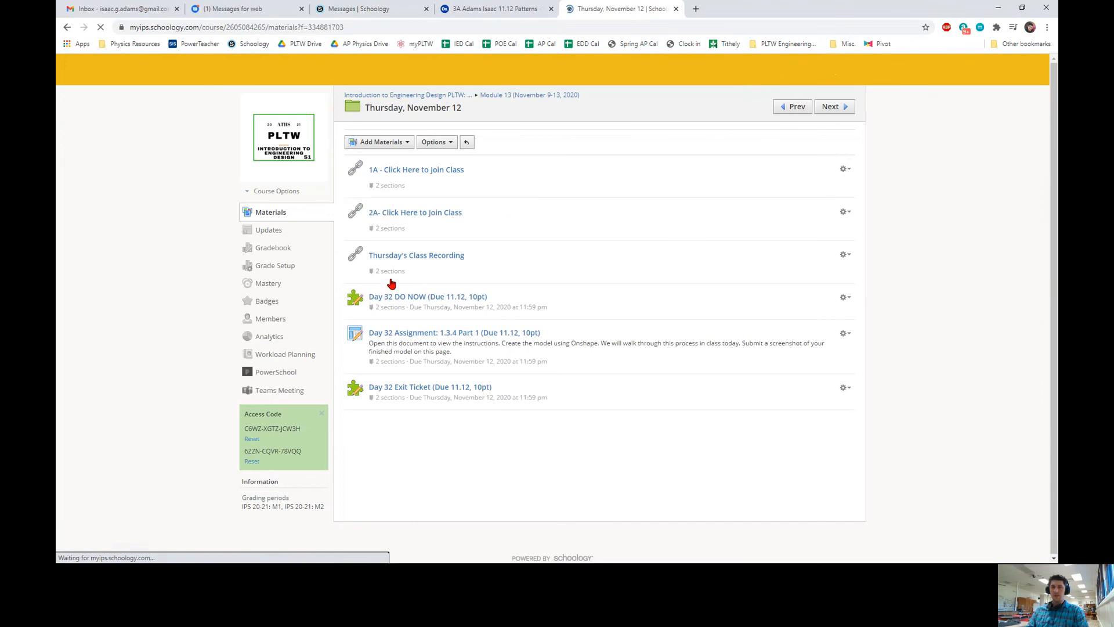
{"action": "left_click", "coordinate": [456, 334]}
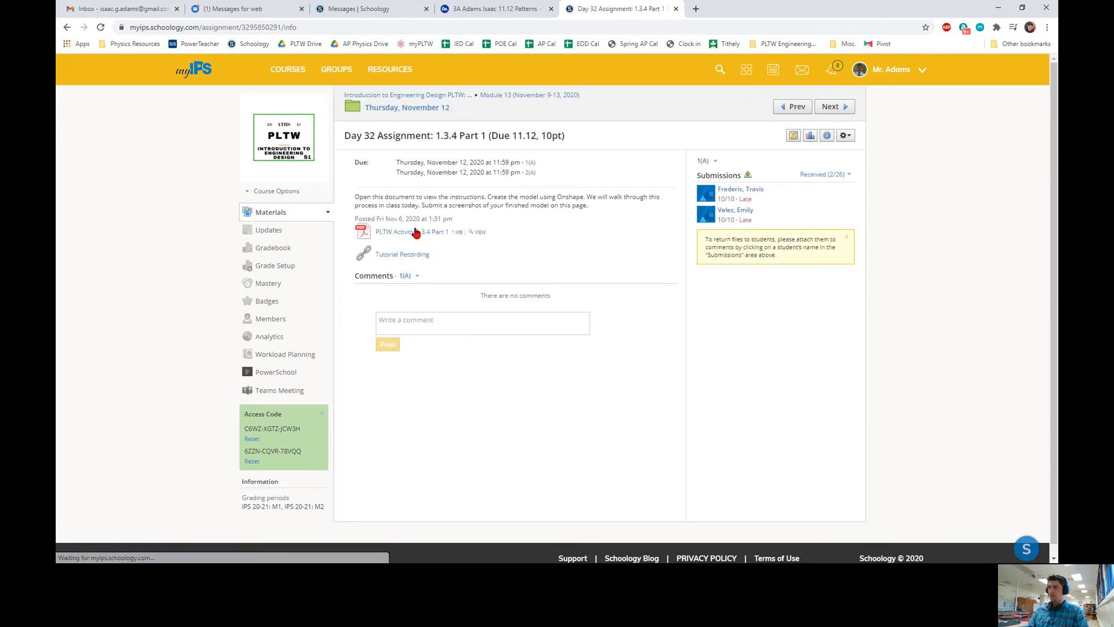
{"action": "left_click", "coordinate": [416, 233]}
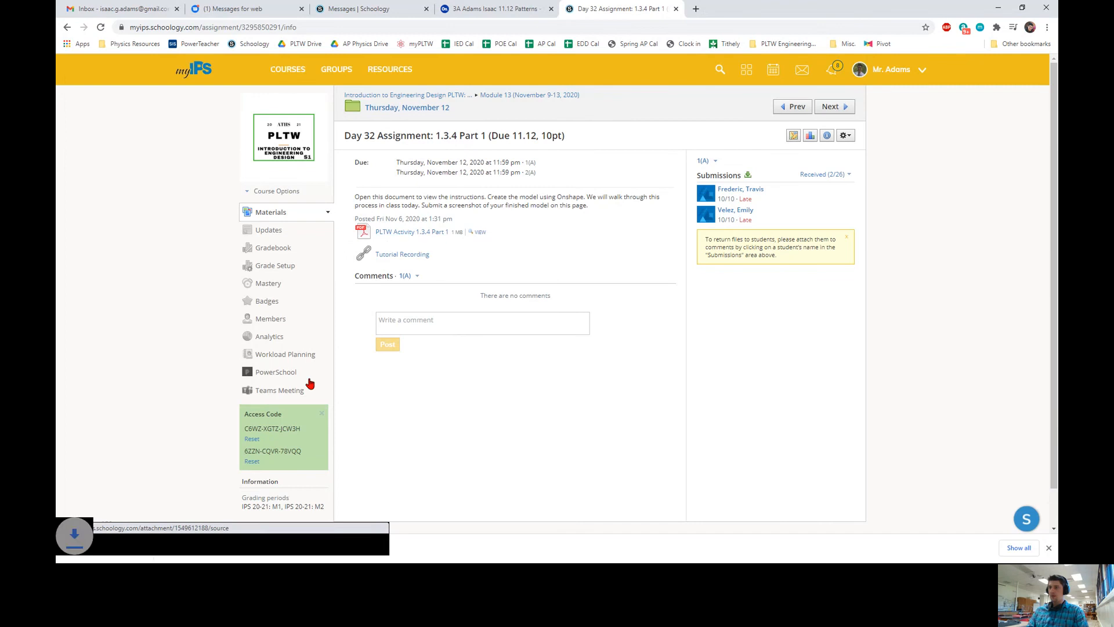
Examine the Flat Plate and Pentagon Extrusions figures in the activity PDF, focusing on the V-shaped cuts near the plate's corner
{"action": "scroll", "coordinate": [554, 325], "scroll_direction": "down", "scroll_amount": 15}
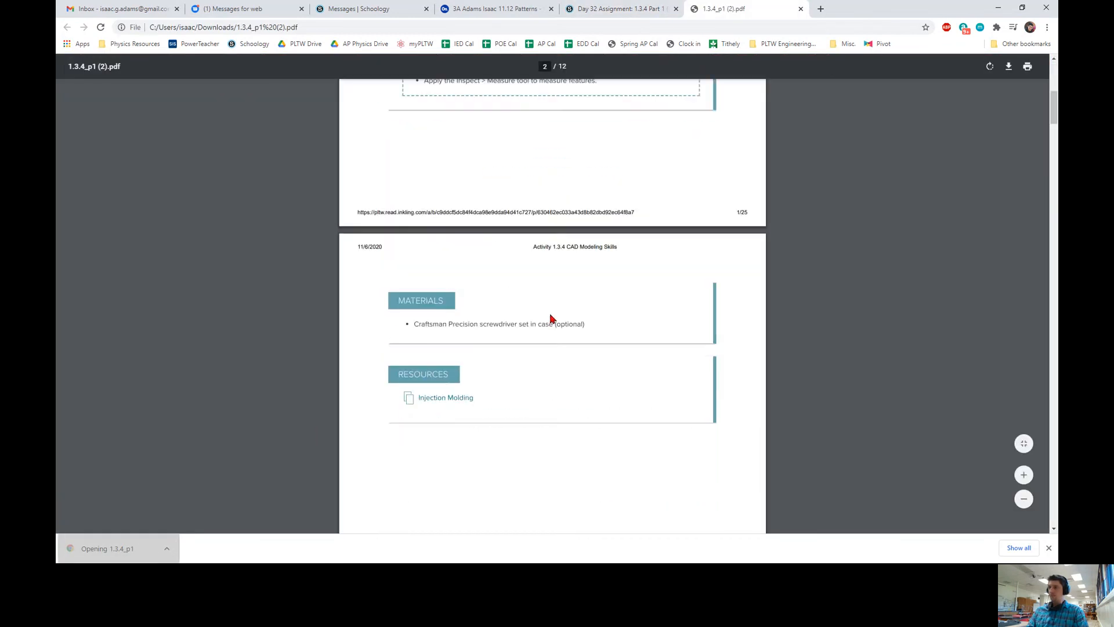
{"action": "left_click", "coordinate": [1047, 549]}
{"action": "scroll", "coordinate": [741, 373], "scroll_direction": "down", "scroll_amount": 20}
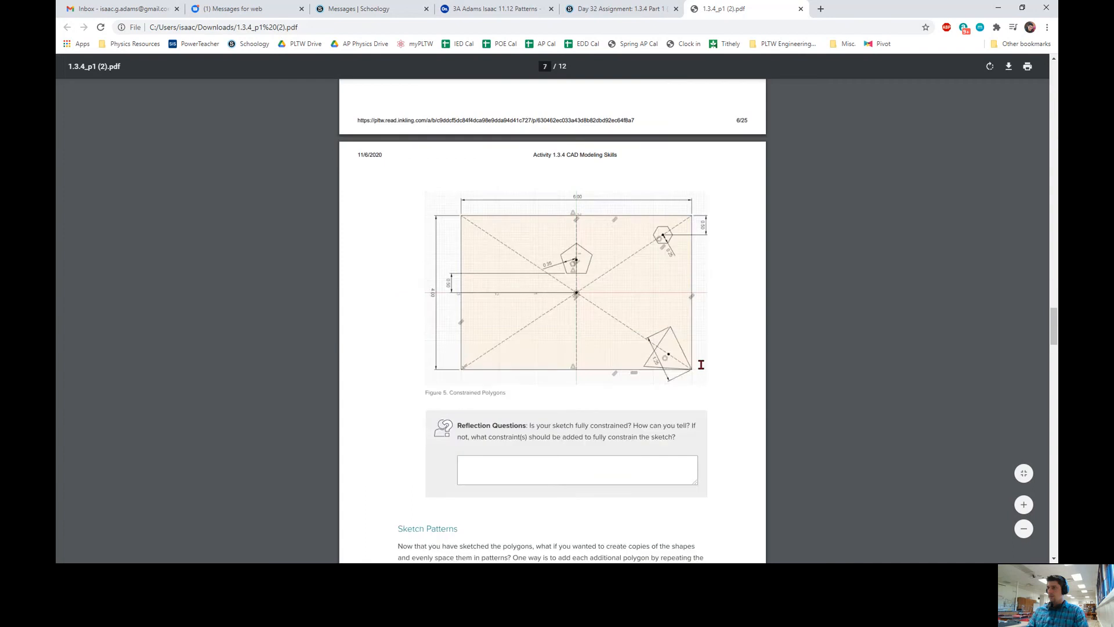
{"action": "scroll", "coordinate": [696, 362], "scroll_direction": "down", "scroll_amount": 20}
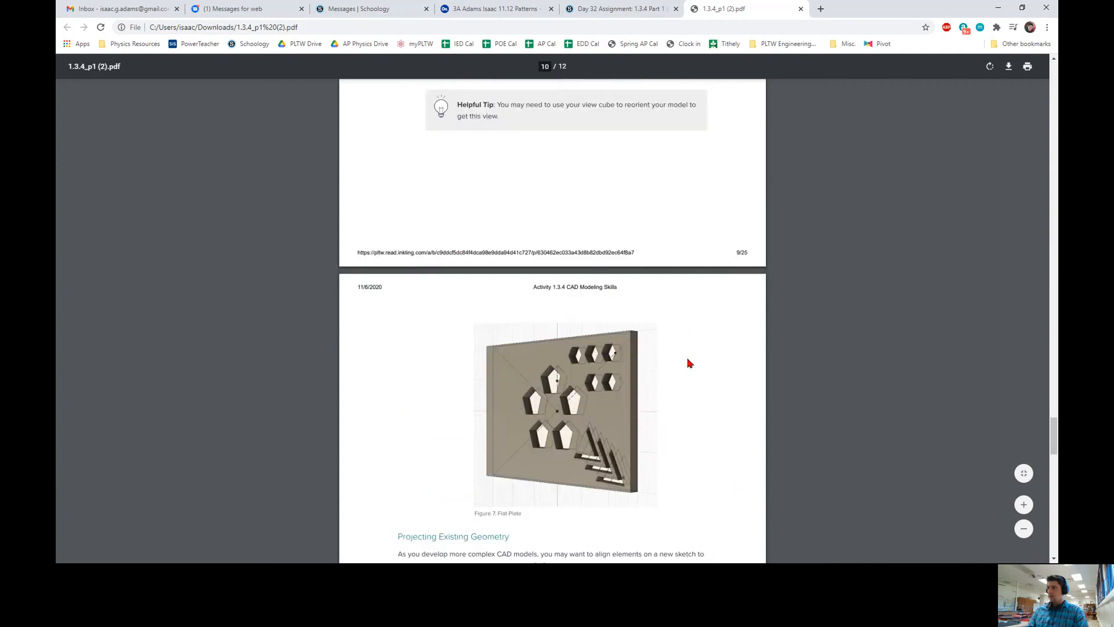
{"action": "scroll", "coordinate": [689, 364], "scroll_direction": "down", "scroll_amount": 5}
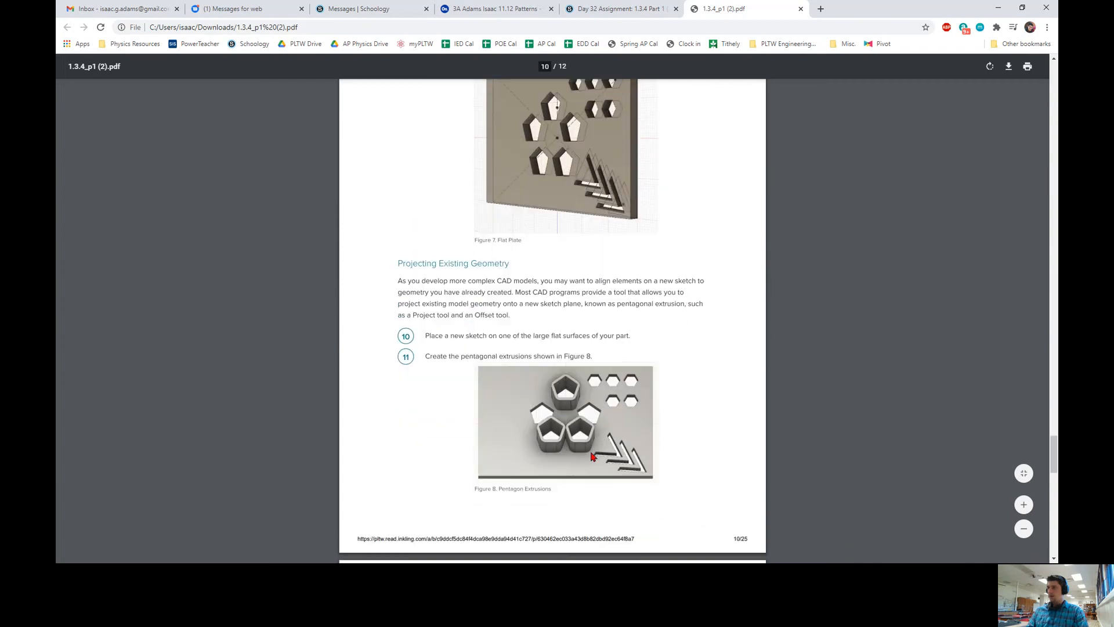
{"action": "scroll", "coordinate": [631, 448], "scroll_direction": "up", "scroll_amount": 1}
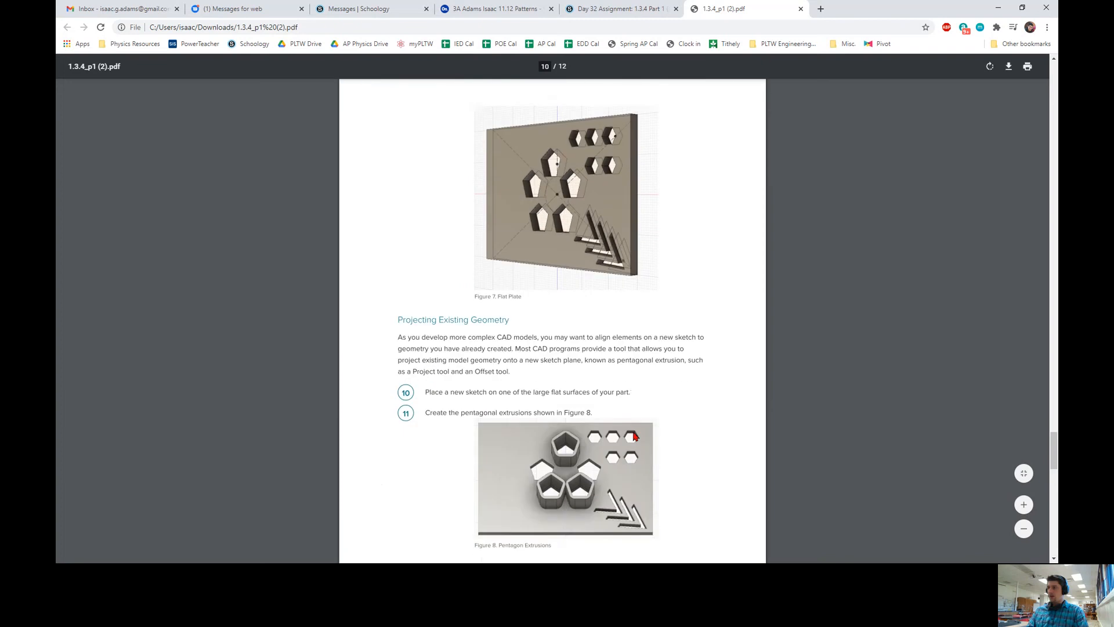
{"action": "scroll", "coordinate": [631, 418], "scroll_direction": "down", "scroll_amount": 3}
{"action": "scroll", "coordinate": [646, 393], "scroll_direction": "up", "scroll_amount": 5, "text": "ctrl"}
{"action": "scroll", "coordinate": [679, 343], "scroll_direction": "right", "scroll_amount": 2}
{"action": "scroll", "coordinate": [679, 343], "scroll_direction": "up", "scroll_amount": 3, "text": "ctrl"}
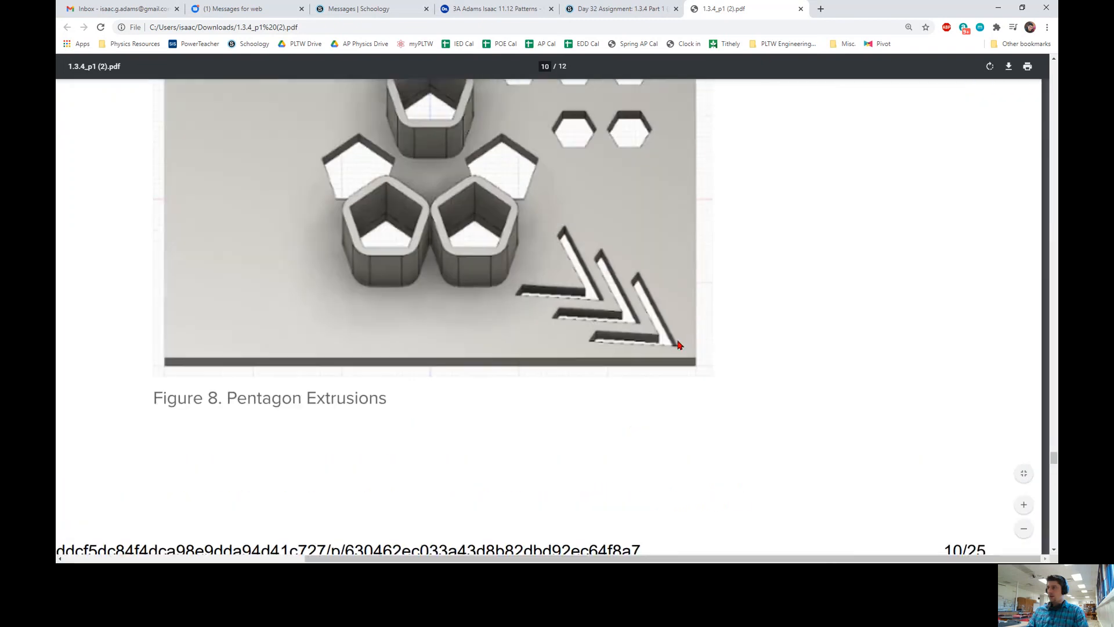
{"action": "scroll", "coordinate": [620, 298], "scroll_direction": "up", "scroll_amount": 2}
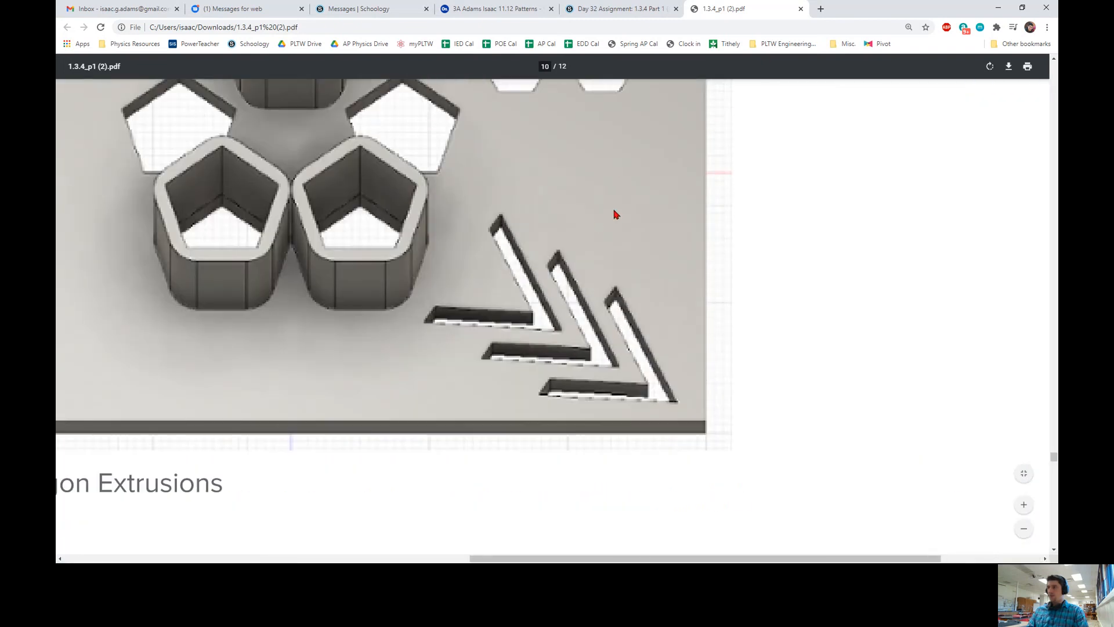
Switch back to Onshape and add the V-shaped strip between the second and third triangles from the plate's corner to the Remove extrude
{"action": "left_click", "coordinate": [486, 9]}
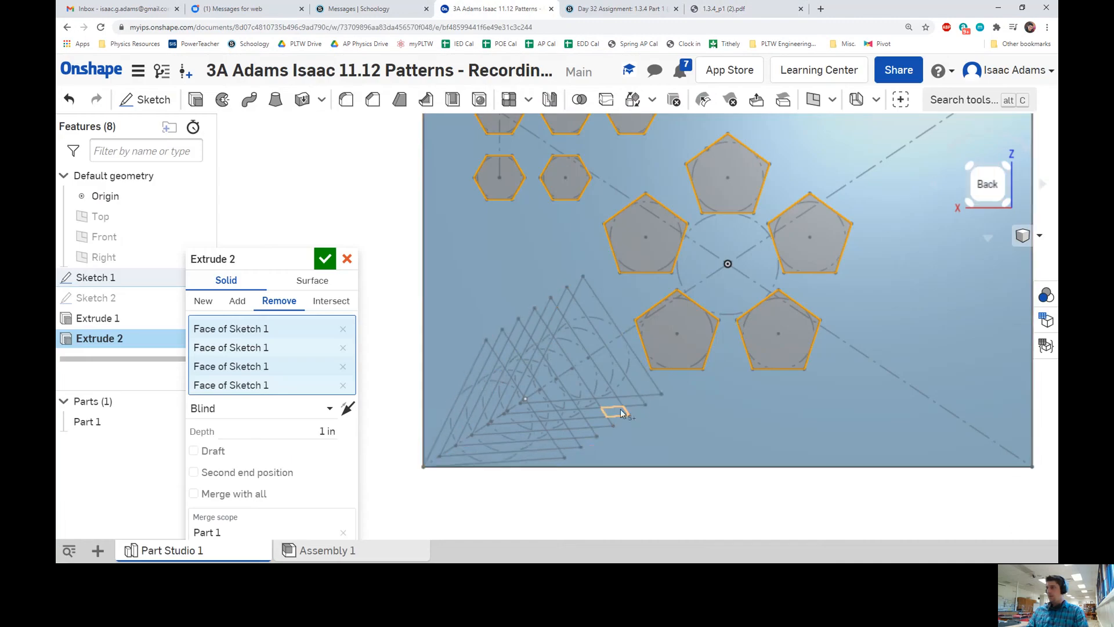
{"action": "mouse_move", "coordinate": [617, 411]}
{"action": "right_mouse_down"}
{"action": "mouse_move", "coordinate": [767, 393]}
{"action": "mouse_move", "coordinate": [765, 378]}
{"action": "mouse_move", "coordinate": [718, 371]}
{"action": "mouse_move", "coordinate": [667, 386]}
{"action": "mouse_move", "coordinate": [655, 376]}
{"action": "mouse_move", "coordinate": [765, 333]}
{"action": "mouse_move", "coordinate": [639, 308]}
{"action": "mouse_move", "coordinate": [646, 301]}
{"action": "mouse_move", "coordinate": [645, 325]}
{"action": "right_mouse_up"}
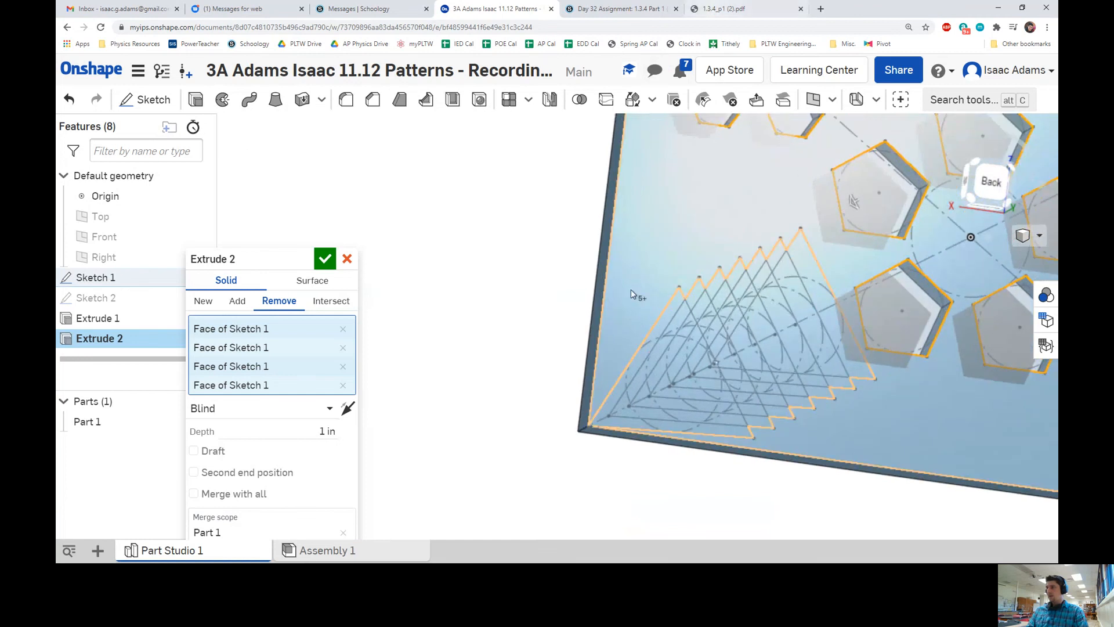
{"action": "left_click", "coordinate": [719, 9]}
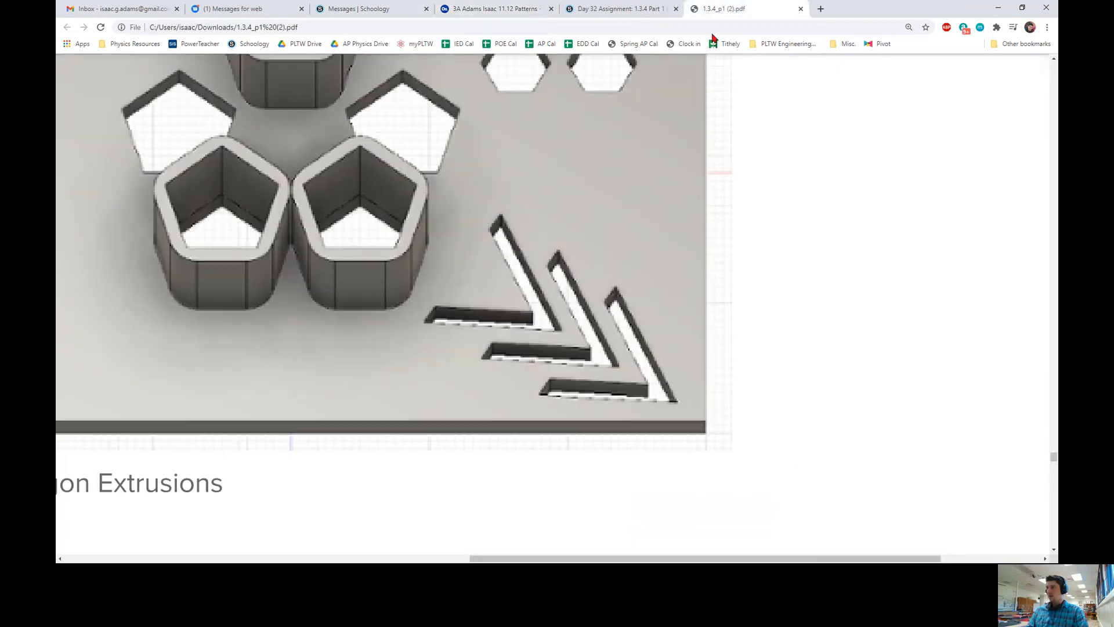
{"action": "left_click", "coordinate": [643, 8]}
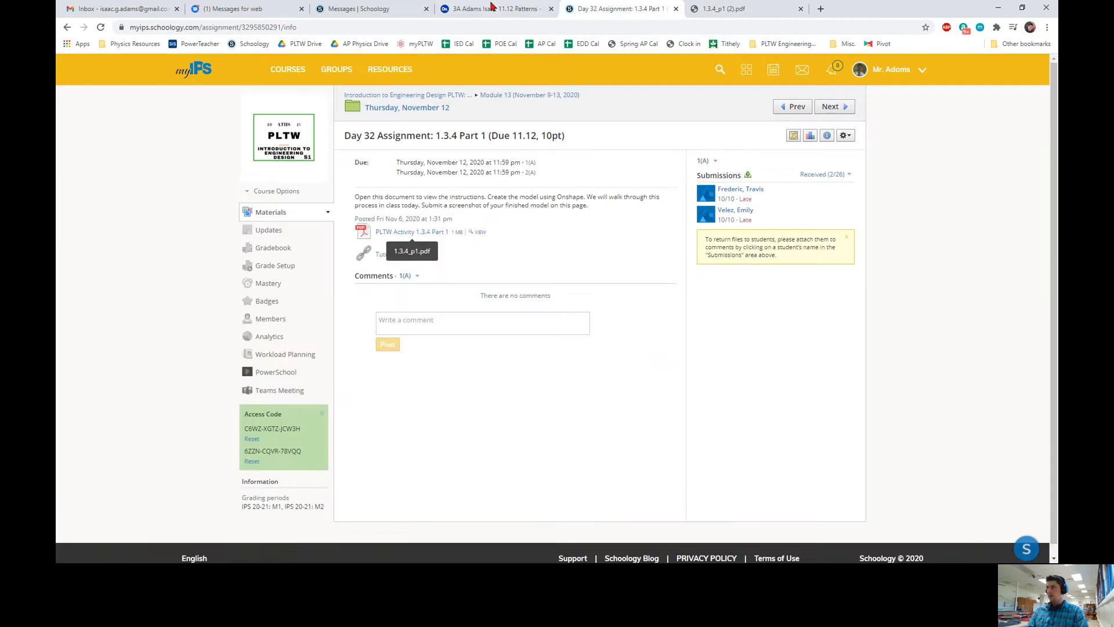
{"action": "left_click", "coordinate": [493, 8]}
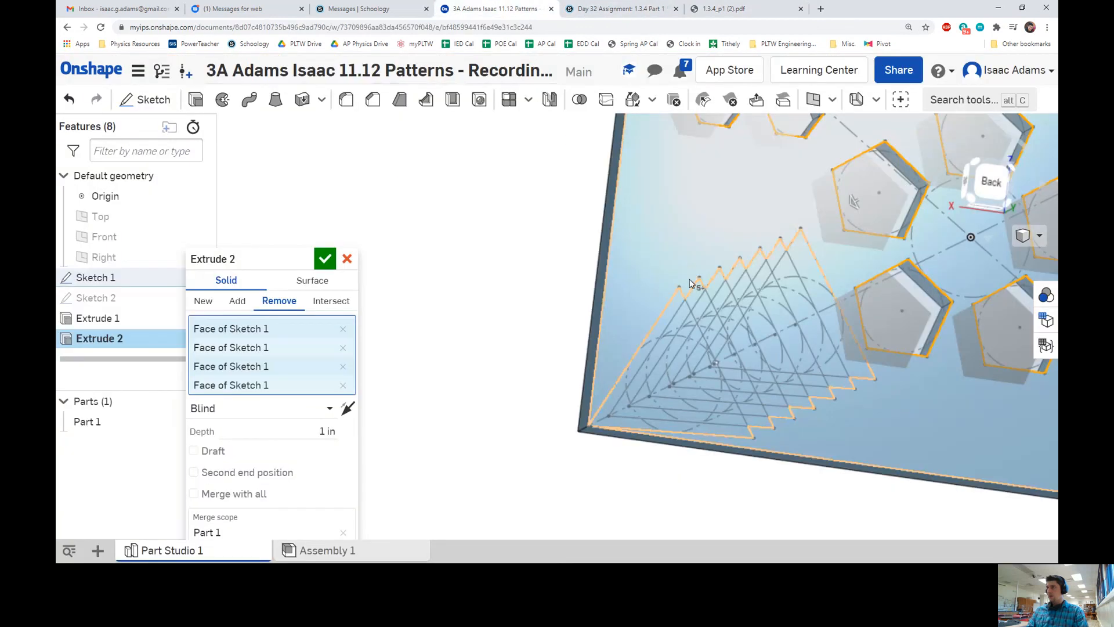
{"action": "left_click", "coordinate": [655, 361]}
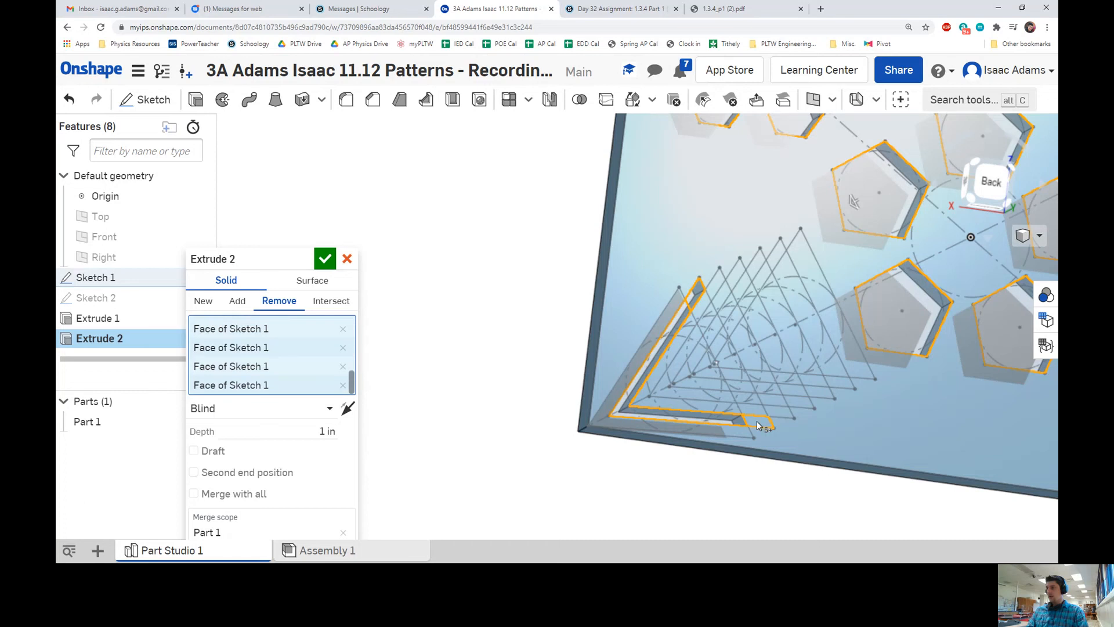
{"action": "scroll", "coordinate": [763, 424], "scroll_direction": "up", "scroll_amount": 5}
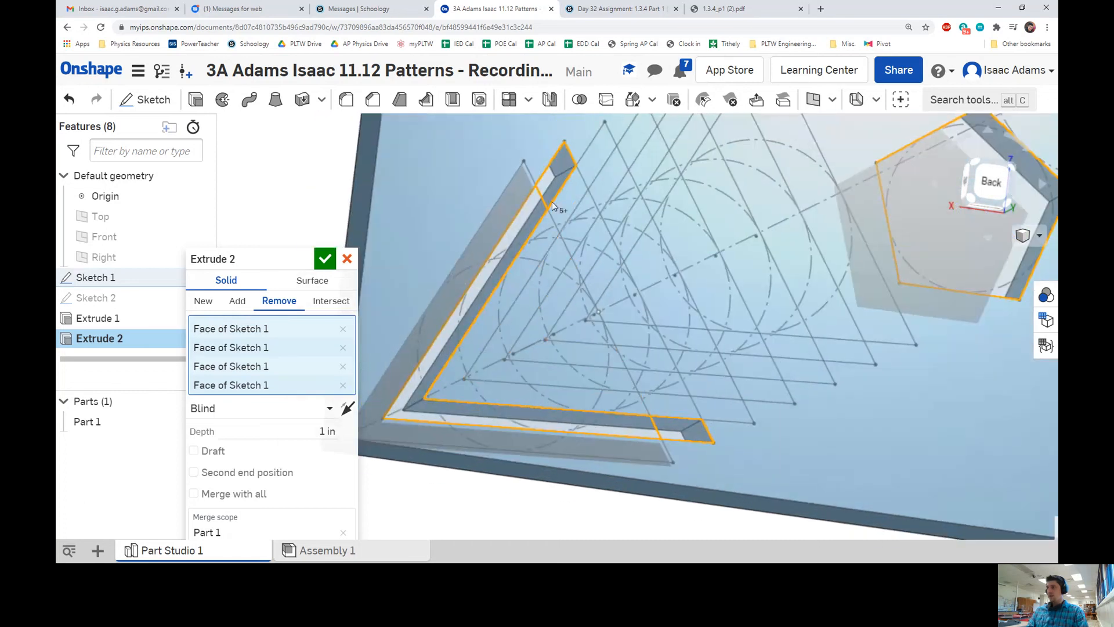
{"action": "scroll", "coordinate": [552, 203], "scroll_direction": "down", "scroll_amount": 2}
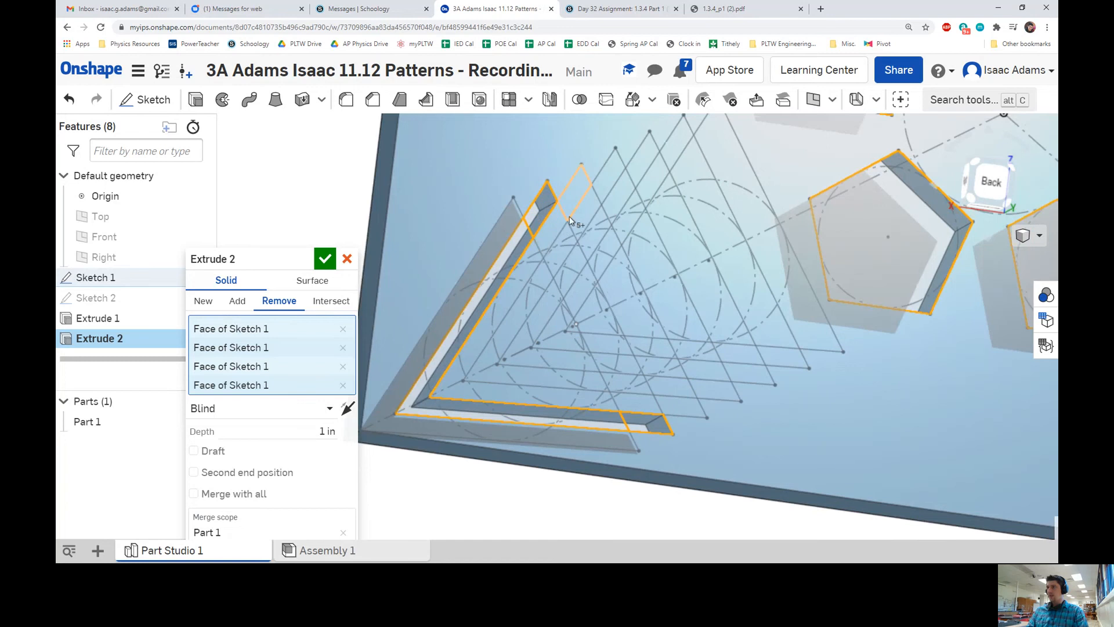
Add all regions of the second V-shaped strip to the Remove extrude, leaving an uncut strip between it and the first
{"action": "left_click", "coordinate": [613, 176]}
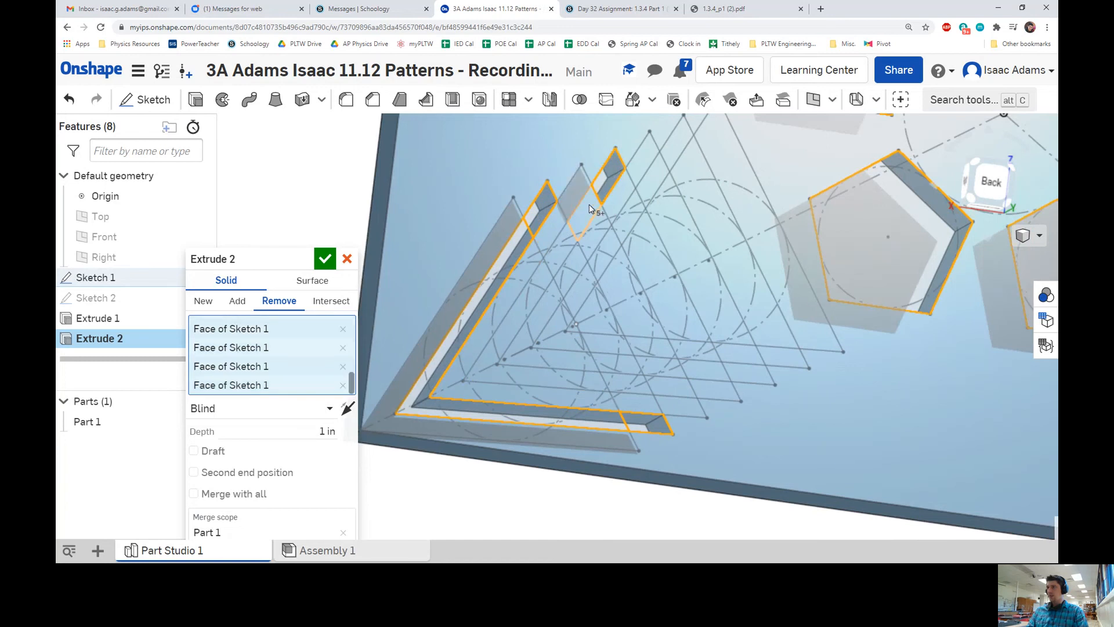
{"action": "left_click", "coordinate": [540, 278]}
{"action": "left_click", "coordinate": [620, 384]}
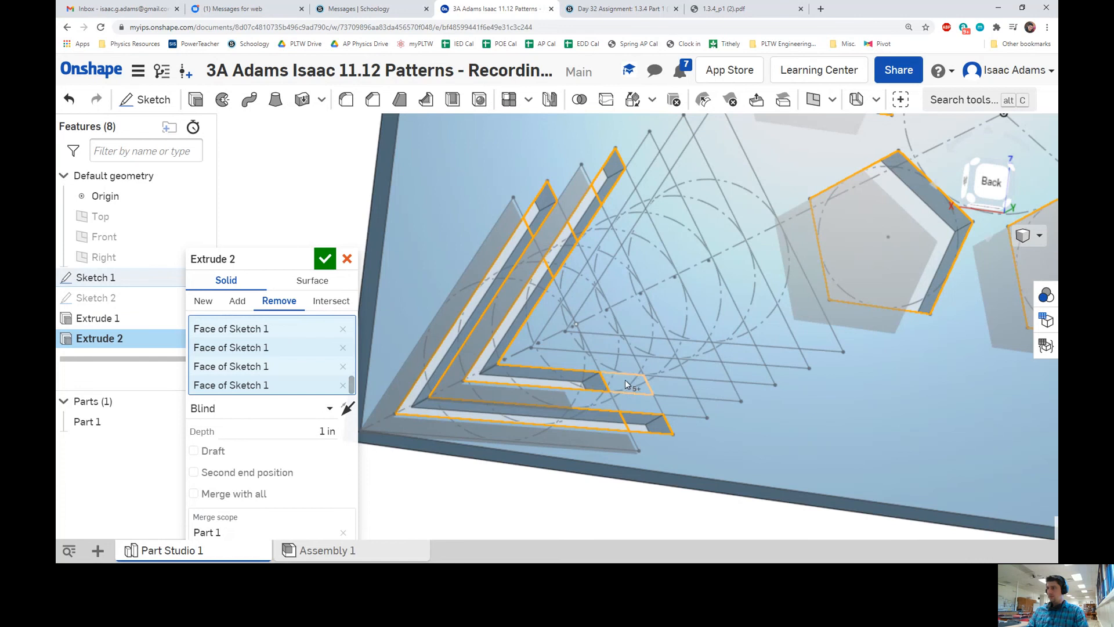
{"action": "left_click", "coordinate": [669, 388]}
{"action": "left_click", "coordinate": [734, 377]}
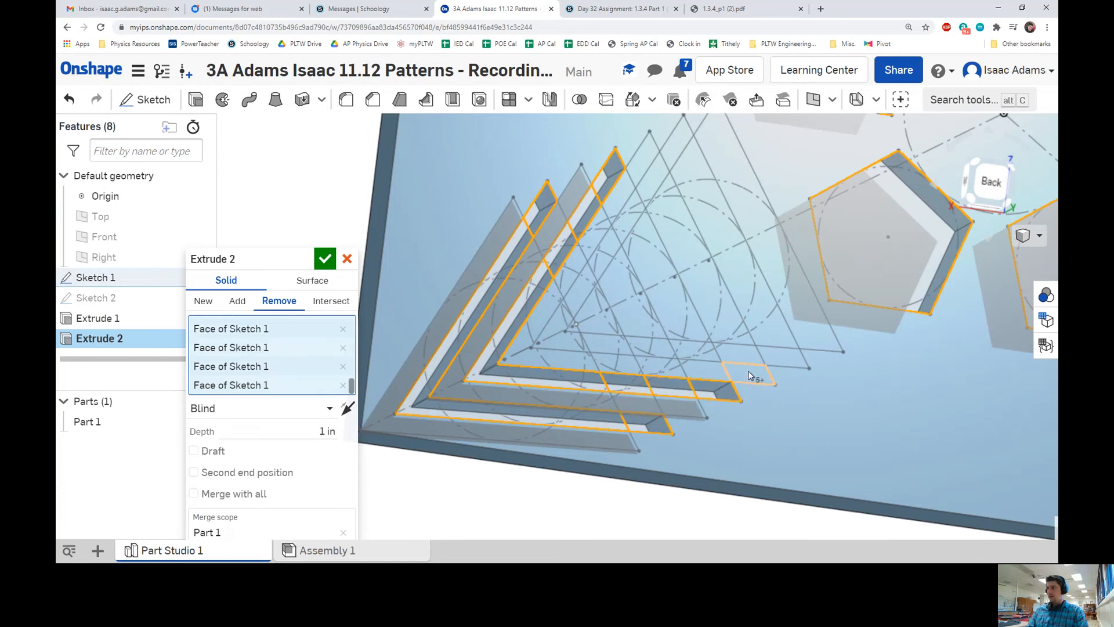
Add the regions of the third V-shaped strip, leaving one strip uncut before it, and complete the Remove extrude
{"action": "left_click", "coordinate": [779, 353]}
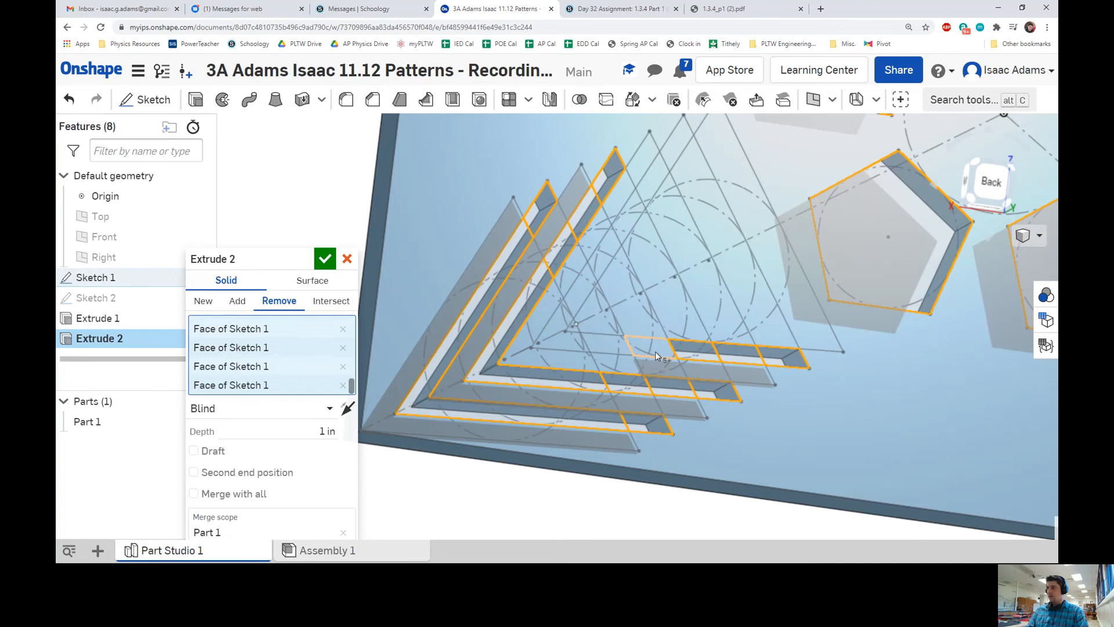
{"action": "left_click", "coordinate": [656, 352]}
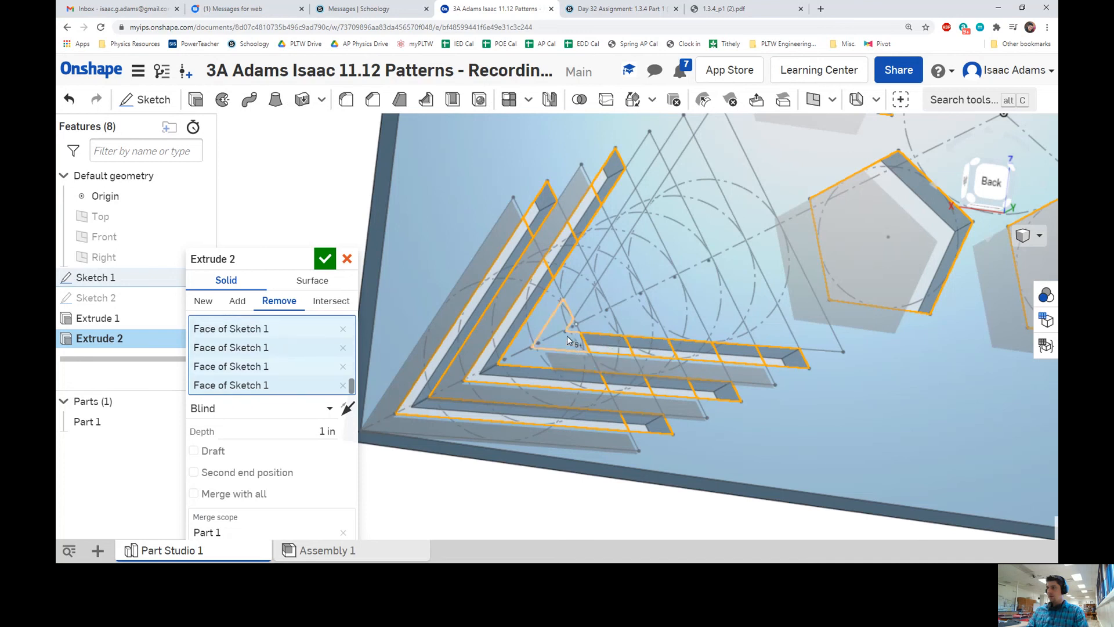
{"action": "left_click", "coordinate": [581, 298]}
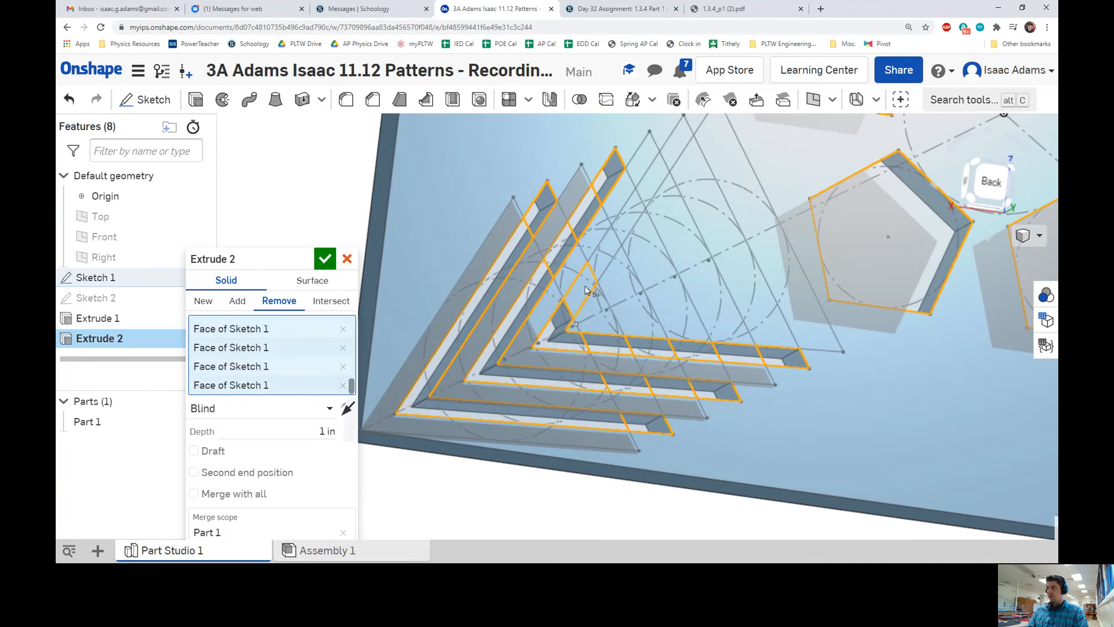
{"action": "left_click", "coordinate": [630, 221]}
{"action": "middle_click_drag", "start_coordinate": [677, 182], "coordinate": [654, 232]}
{"action": "right_click_drag", "start_coordinate": [683, 271], "coordinate": [814, 305]}
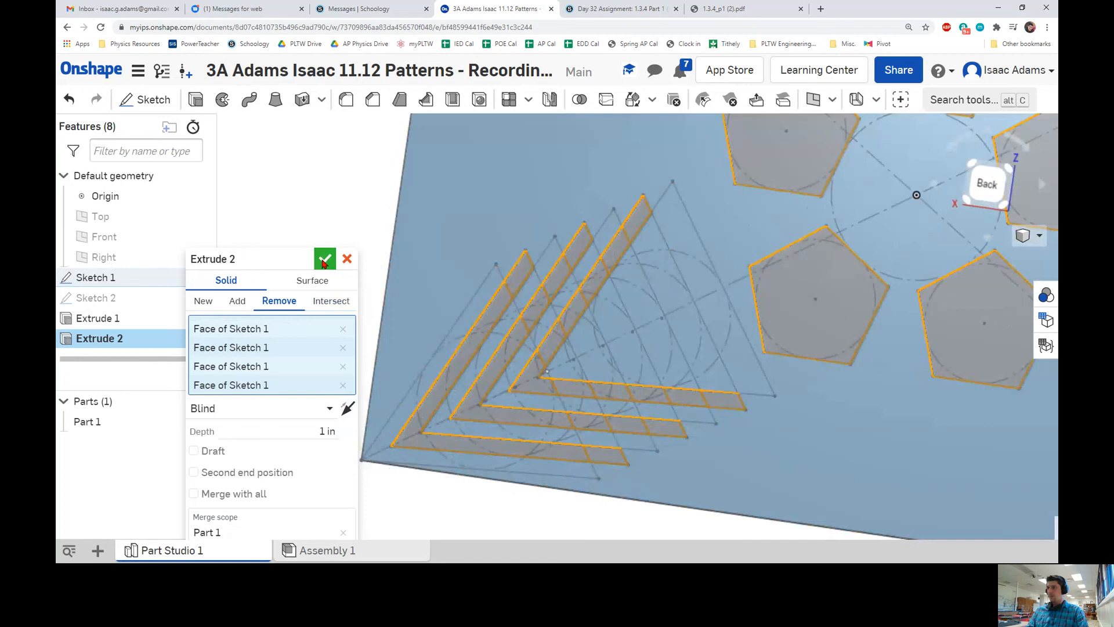
{"action": "left_click", "coordinate": [325, 258]}
Inspect the pentagon, hexagon and V-shaped cuts in the finished plate from the front and at an angle
{"action": "right_click_drag", "start_coordinate": [667, 311], "coordinate": [970, 186]}
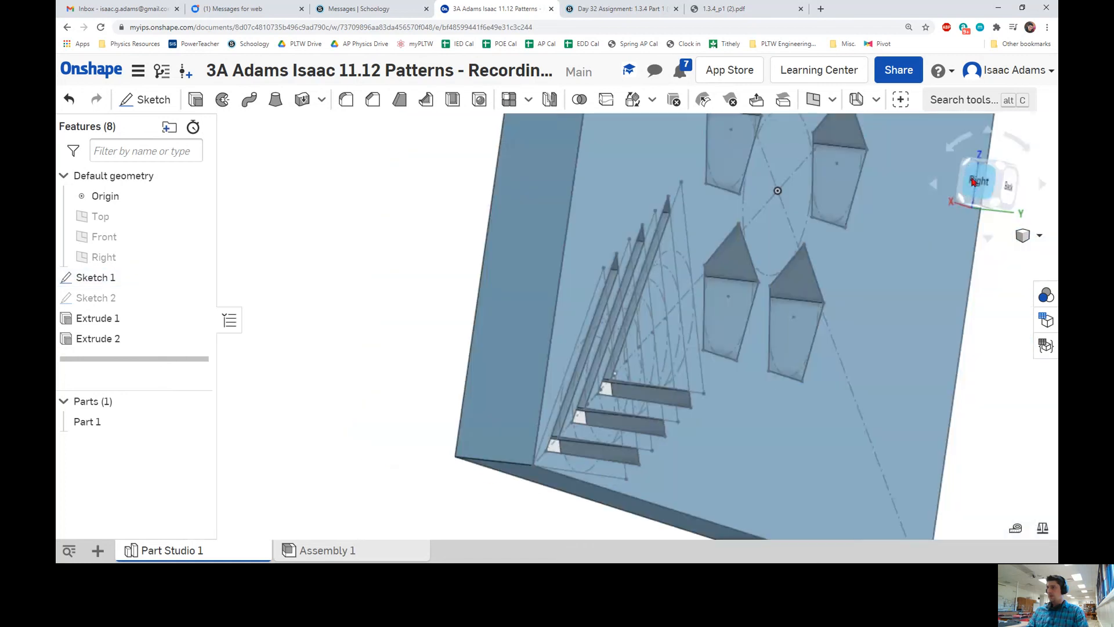
{"action": "left_click", "coordinate": [968, 168]}
{"action": "left_click", "coordinate": [978, 195]}
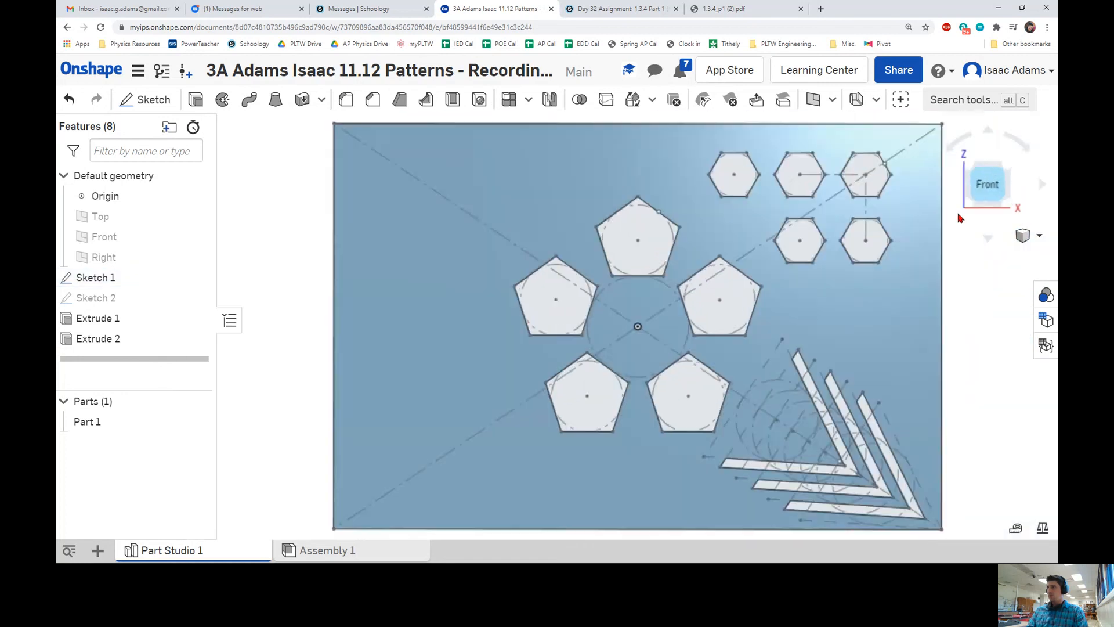
{"action": "scroll", "coordinate": [843, 242], "scroll_direction": "up", "scroll_amount": 3}
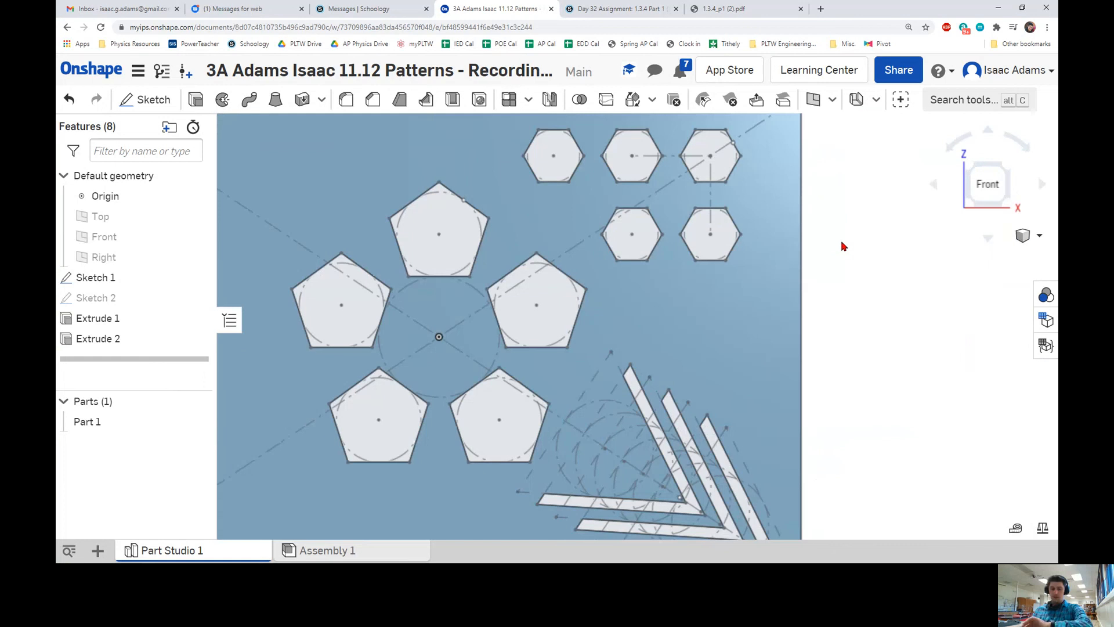
{"action": "scroll", "coordinate": [802, 261], "scroll_direction": "down", "scroll_amount": 3}
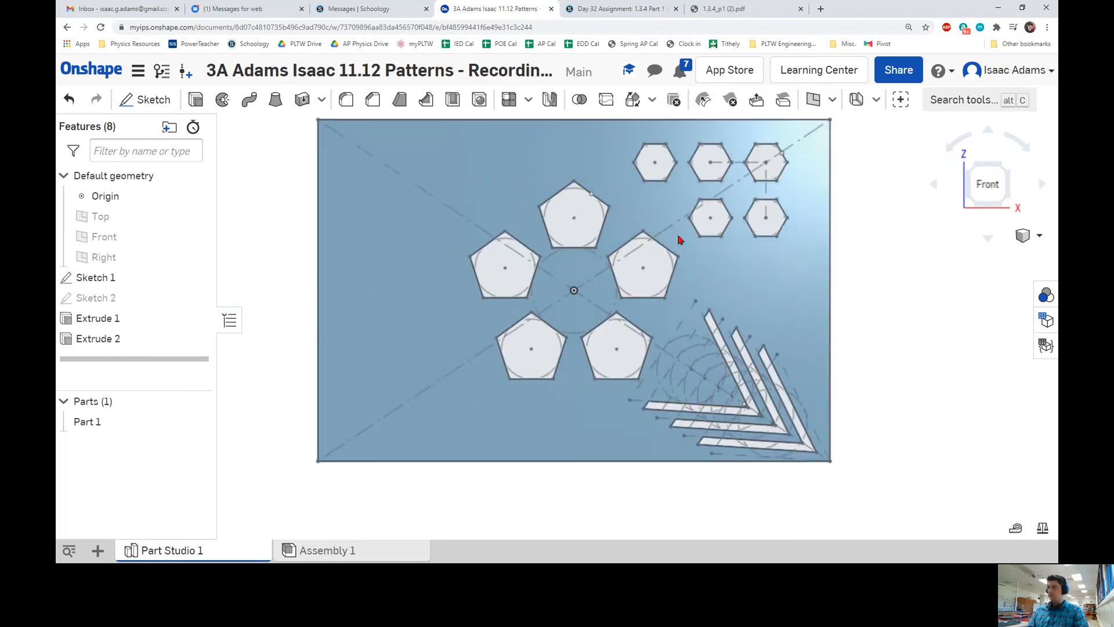
{"action": "right_click_drag", "start_coordinate": [820, 273], "coordinate": [677, 275]}
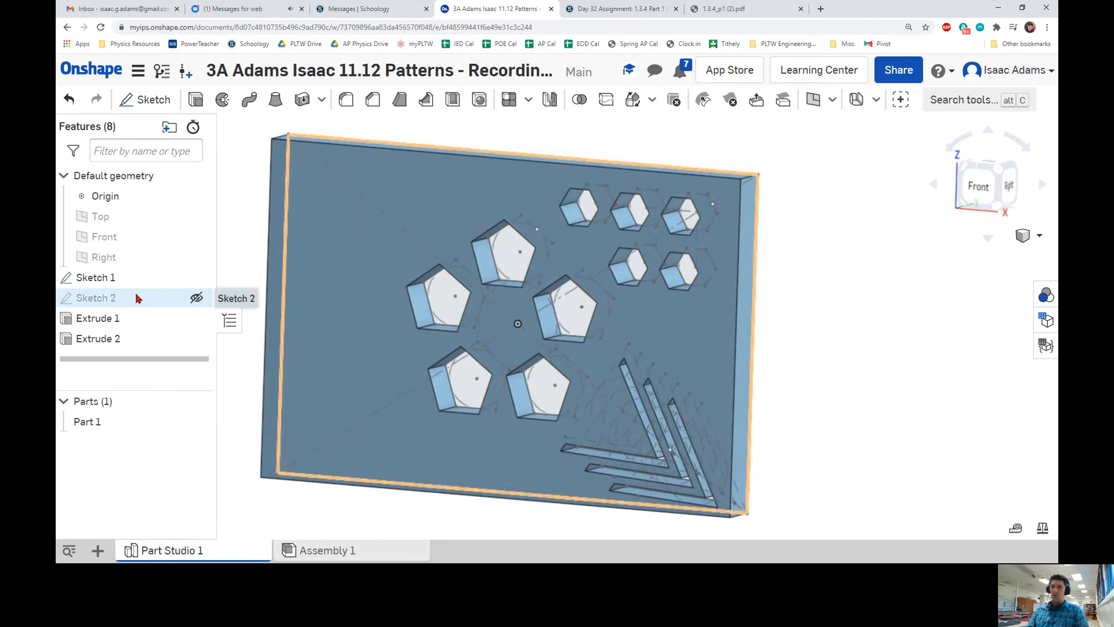
{"action": "mouse_move", "coordinate": [728, 272]}
{"action": "right_mouse_down"}
{"action": "mouse_move", "coordinate": [465, 264]}
{"action": "mouse_move", "coordinate": [560, 268]}
{"action": "mouse_move", "coordinate": [427, 329]}
{"action": "right_mouse_up"}
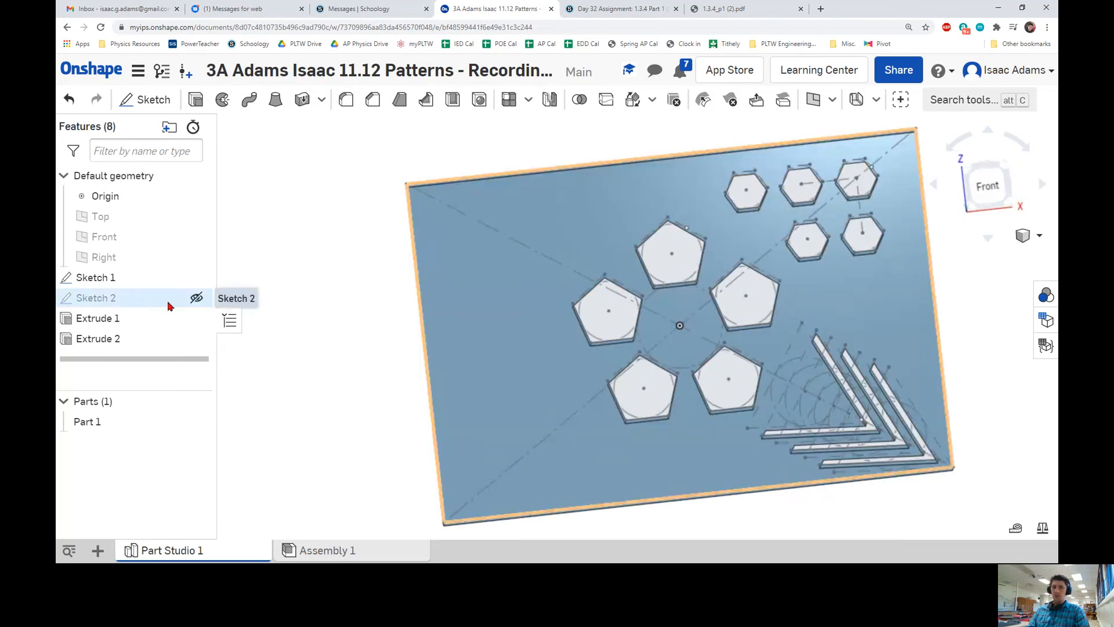
{"action": "middle_click_drag", "start_coordinate": [467, 300], "coordinate": [405, 302]}
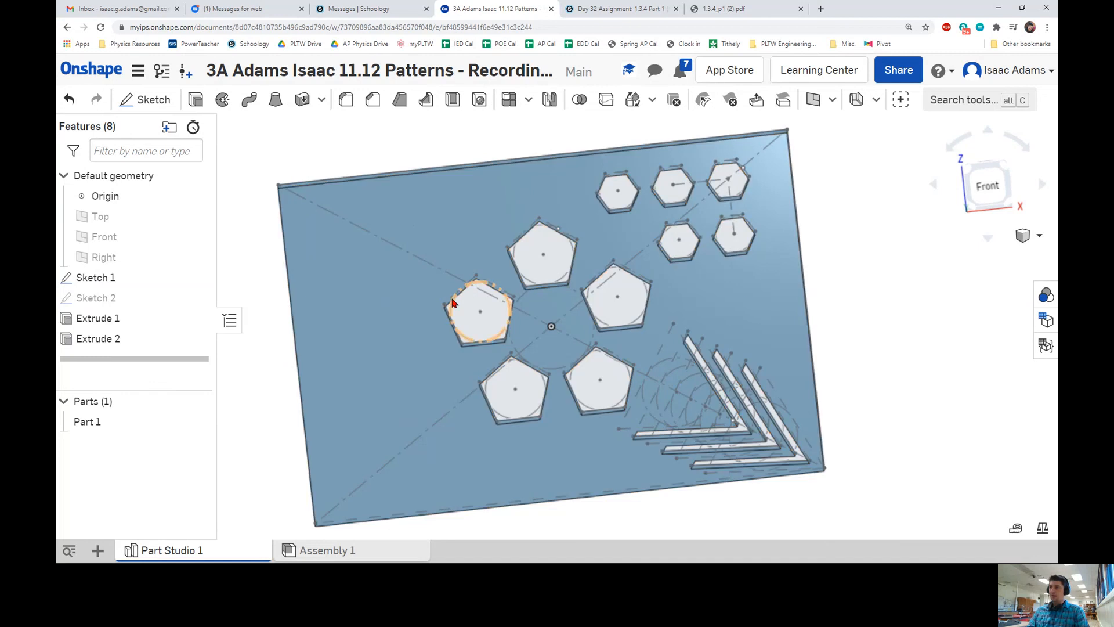
{"action": "left_click", "coordinate": [985, 194]}
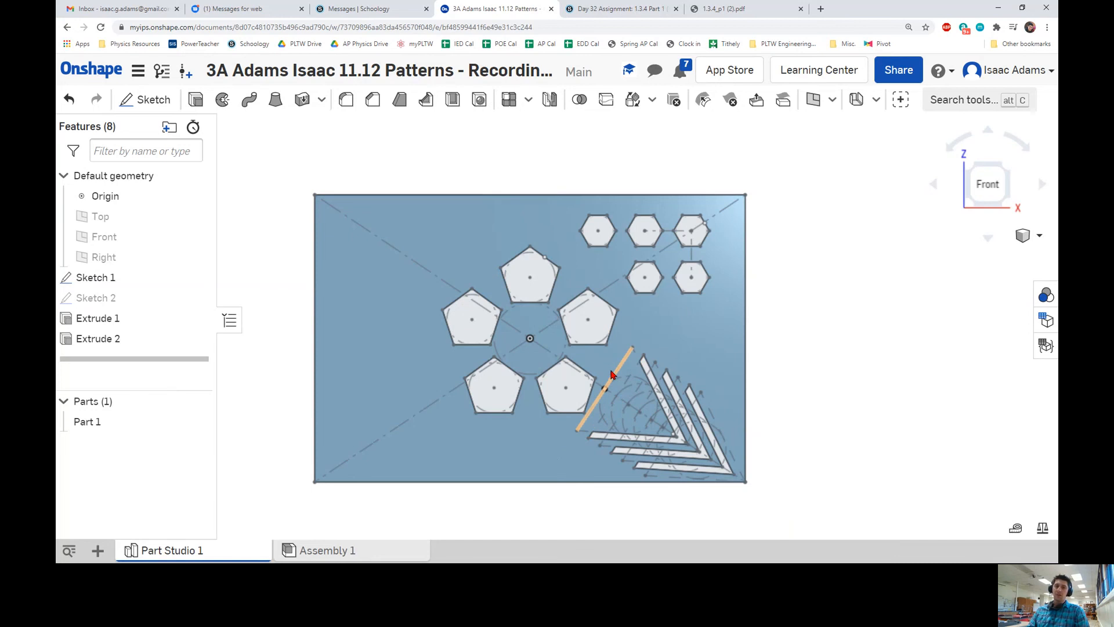
Compare the pentagon, hexagon and V-shaped cuts in the plate with Figure 7, Flat Plate, in the activity PDF
{"action": "middle_click_drag", "start_coordinate": [762, 365], "coordinate": [761, 353]}
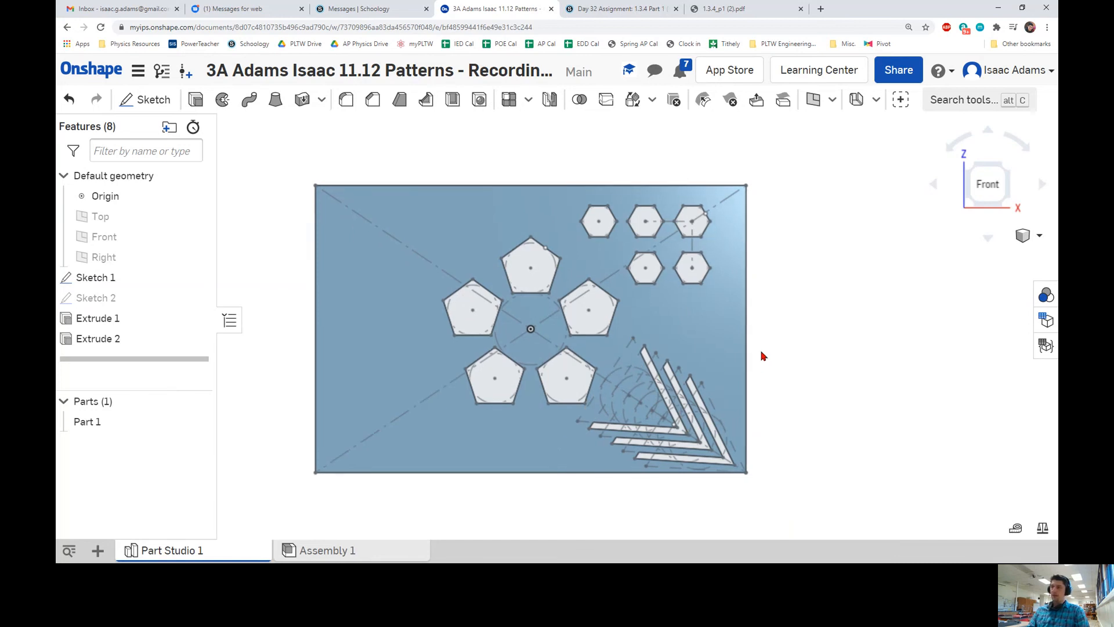
{"action": "scroll", "coordinate": [754, 401], "scroll_direction": "up", "scroll_amount": 2}
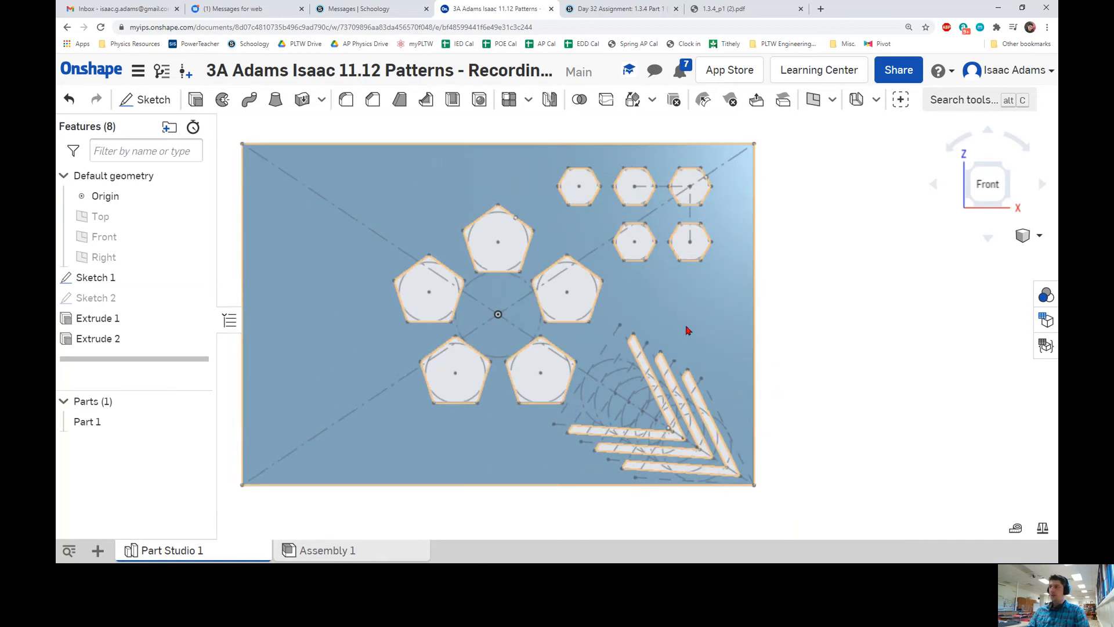
{"action": "left_click", "coordinate": [715, 10]}
{"action": "scroll", "coordinate": [523, 244], "scroll_direction": "down", "scroll_amount": 2}
{"action": "scroll", "coordinate": [491, 232], "scroll_direction": "up", "scroll_amount": 3}
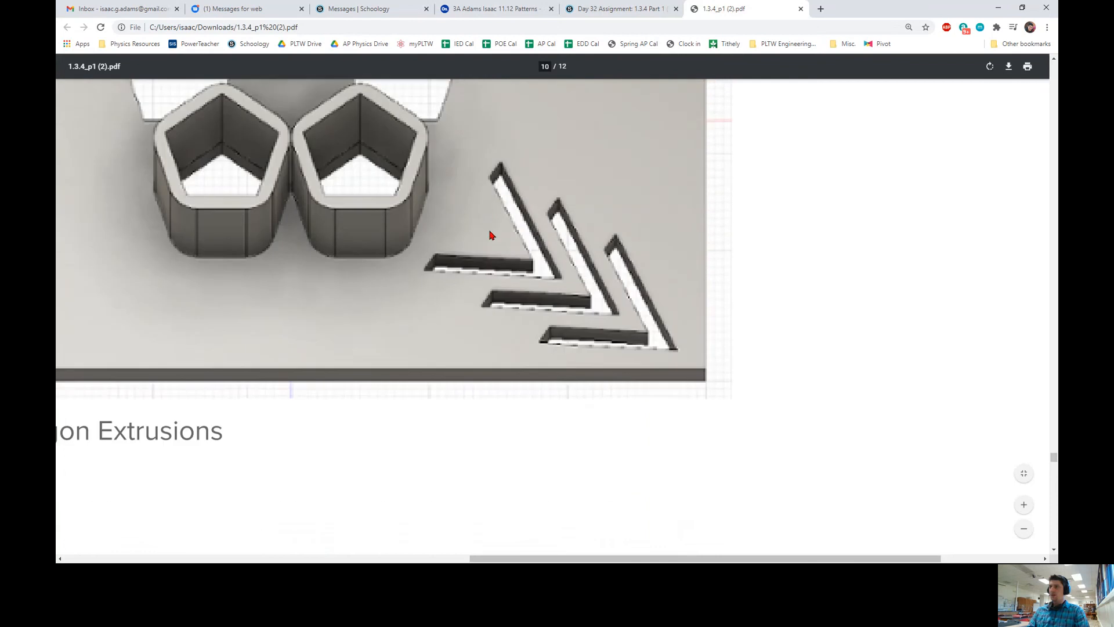
{"action": "scroll", "coordinate": [490, 237], "scroll_direction": "down", "scroll_amount": 5, "text": "ctrl"}
{"action": "scroll", "coordinate": [515, 231], "scroll_direction": "up", "scroll_amount": 6}
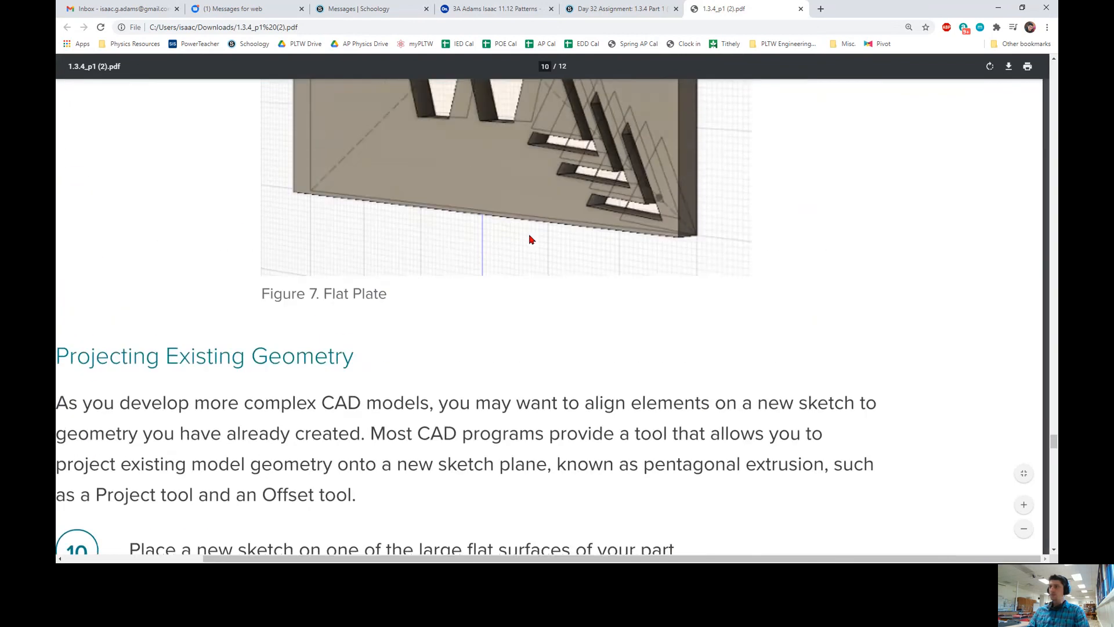
{"action": "scroll", "coordinate": [530, 238], "scroll_direction": "up", "scroll_amount": 5, "text": "ctrl"}
{"action": "scroll", "coordinate": [558, 248], "scroll_direction": "down", "scroll_amount": 1}
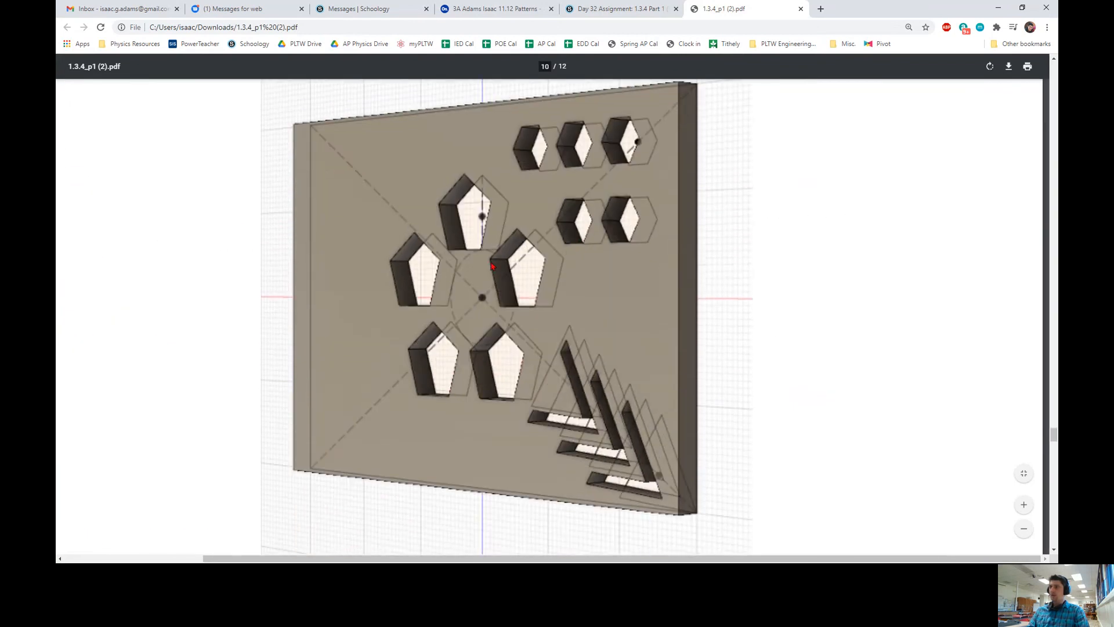
{"action": "left_click", "coordinate": [483, 10]}
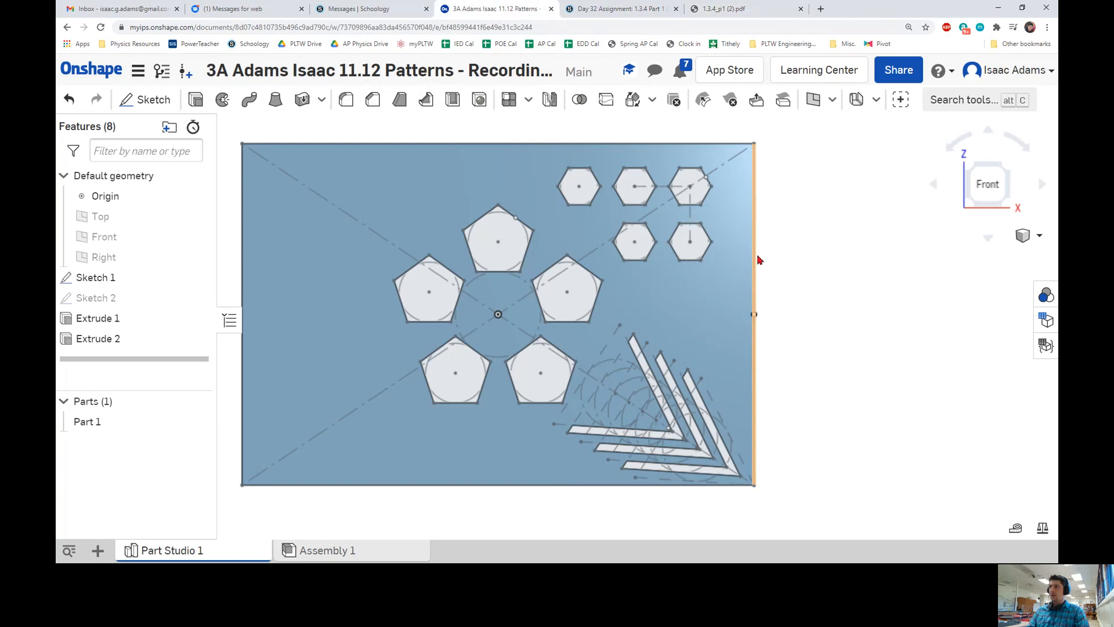
{"action": "left_click", "coordinate": [744, 9]}
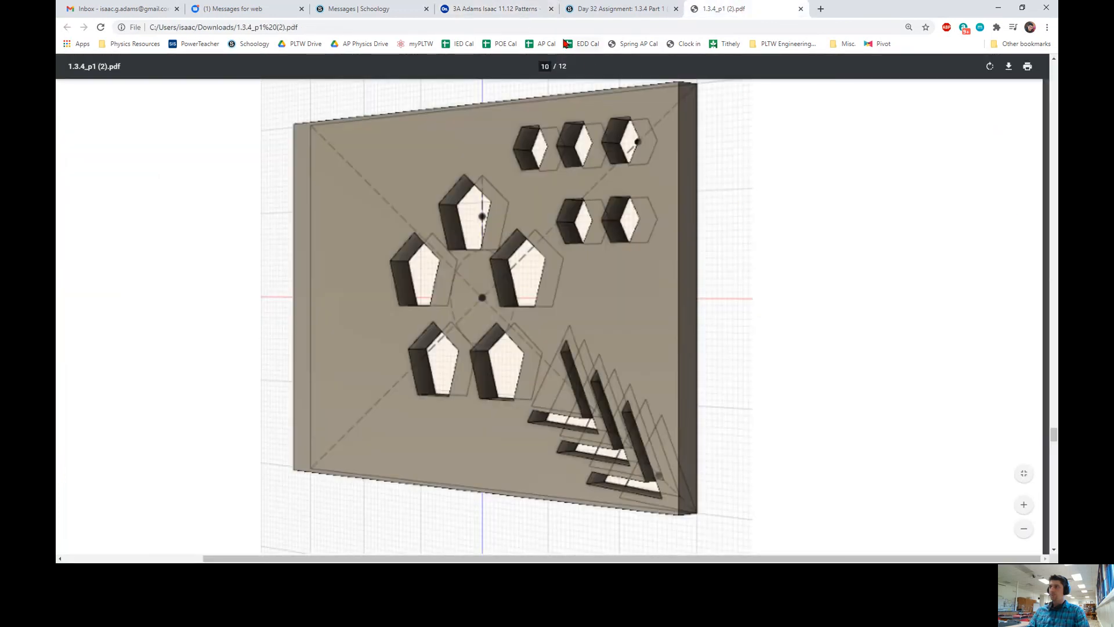
{"action": "left_click", "coordinate": [511, 17]}
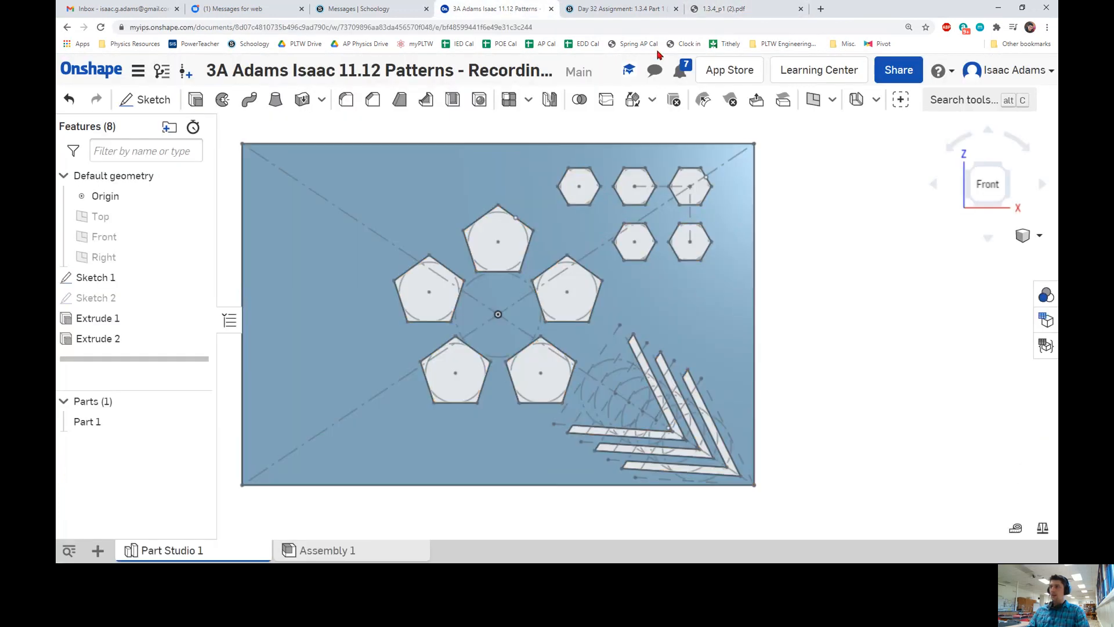
Read steps 10 and 11 in the activity PDF and examine the pentagonal extrusions in Figure 8
{"action": "left_click", "coordinate": [704, 13]}
{"action": "scroll", "coordinate": [667, 155], "scroll_direction": "down", "scroll_amount": 10}
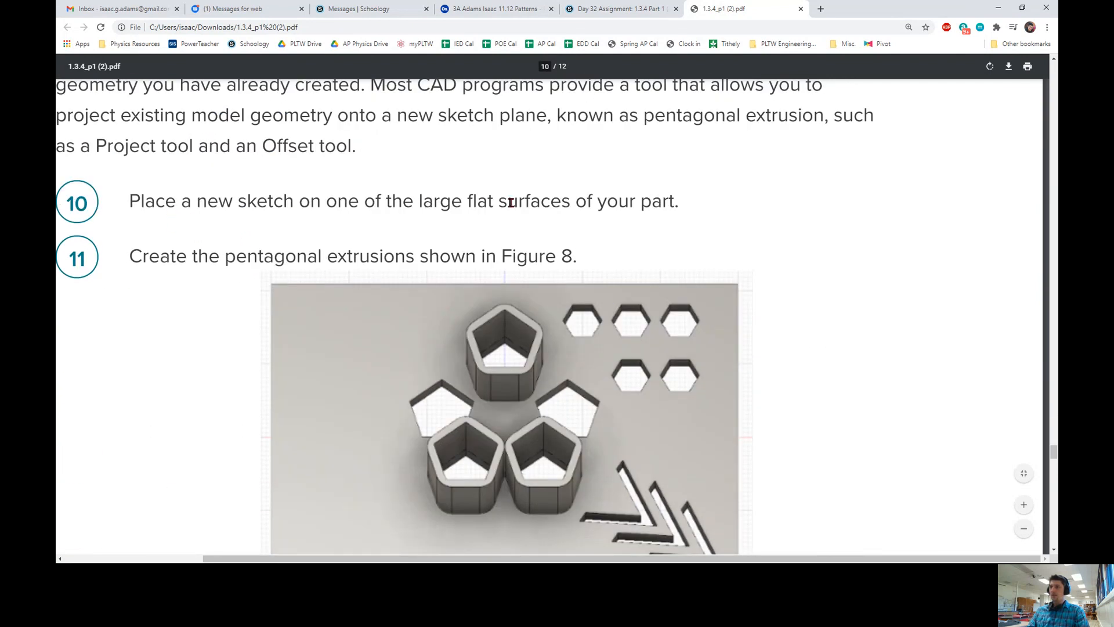
{"action": "scroll", "coordinate": [486, 318], "scroll_direction": "down", "scroll_amount": 1}
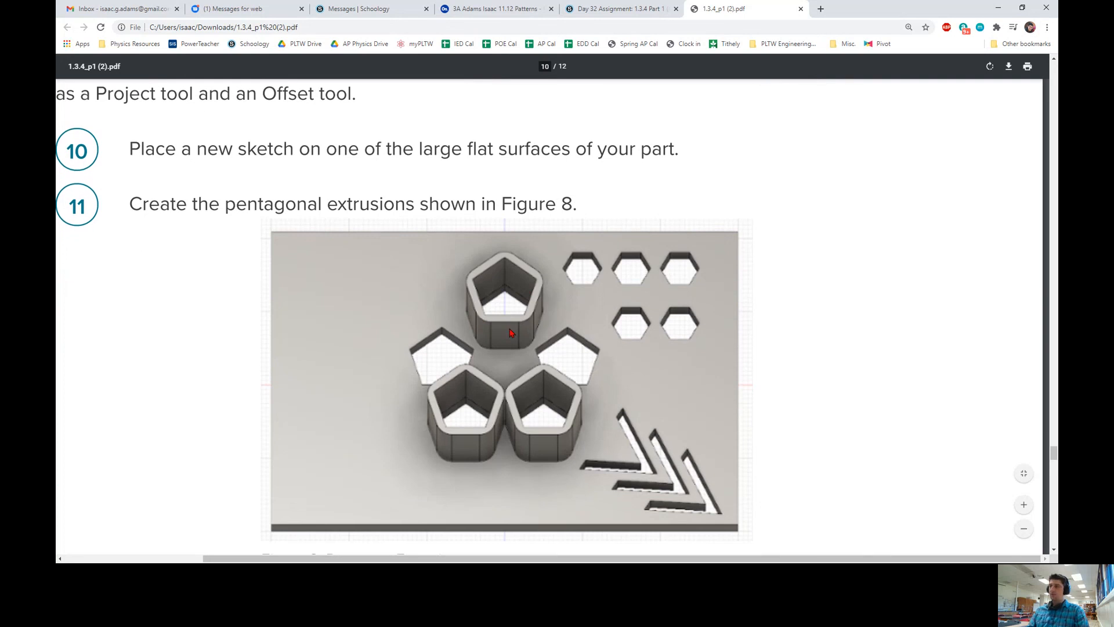
{"action": "scroll", "coordinate": [510, 332], "scroll_direction": "down", "scroll_amount": 5}
{"action": "scroll", "coordinate": [508, 330], "scroll_direction": "up", "scroll_amount": 3}
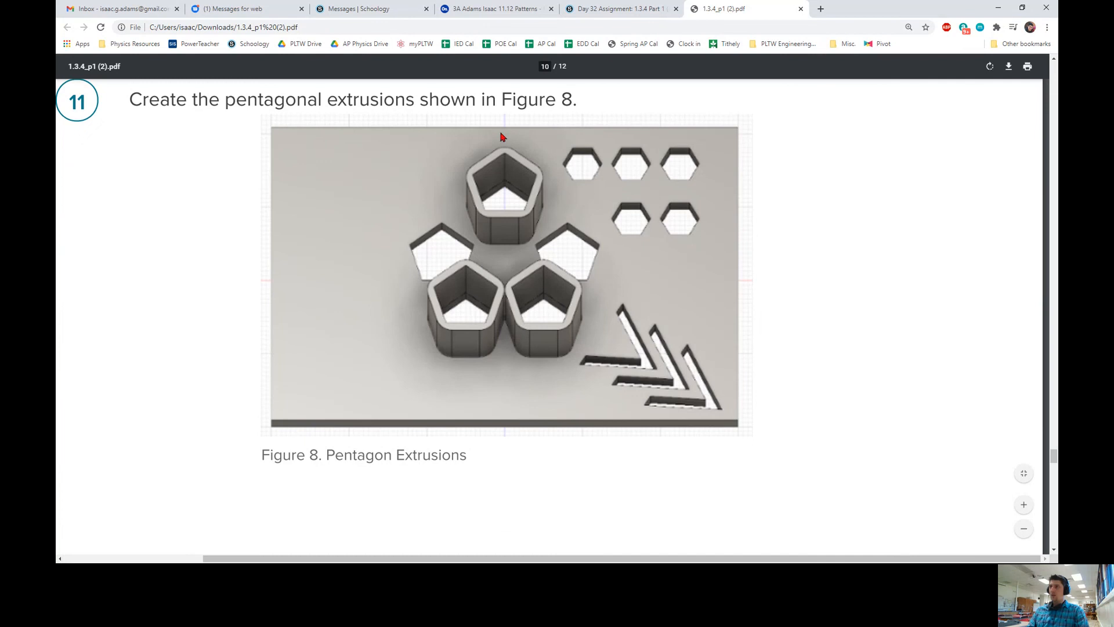
Switch back to Onshape, start a new sketch on the plate's large front face and collapse the feature list
{"action": "left_click", "coordinate": [493, 9]}
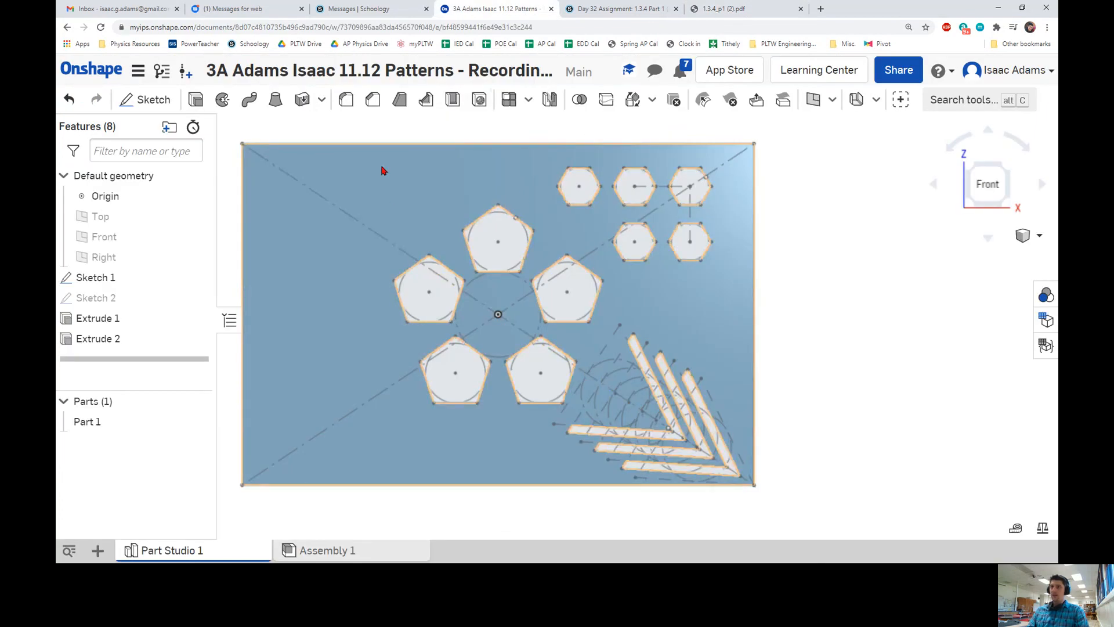
{"action": "right_click", "coordinate": [440, 200]}
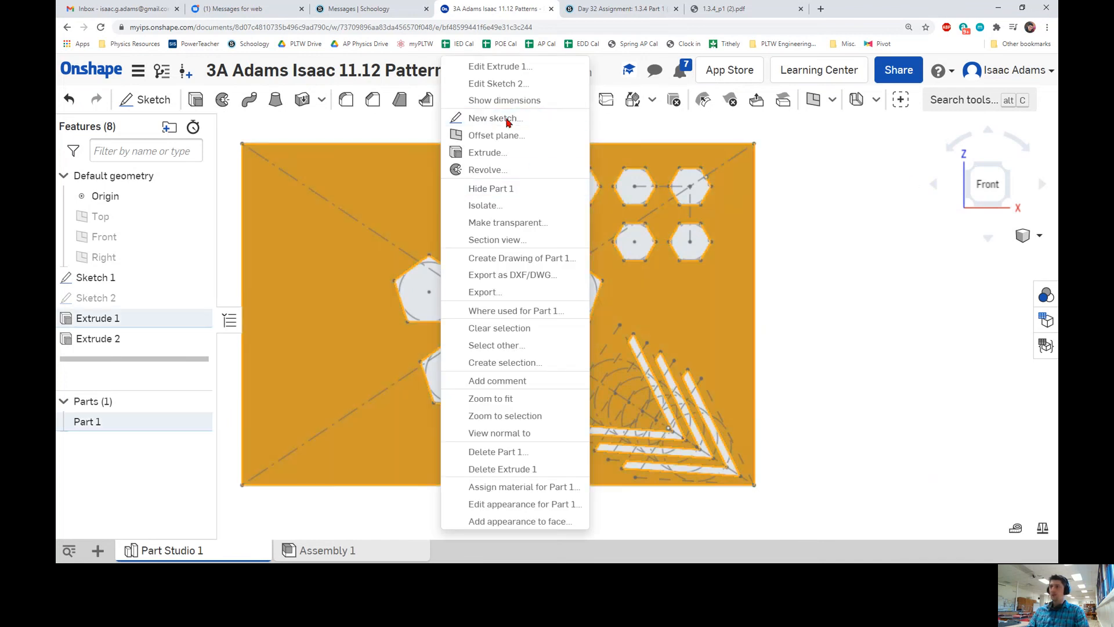
{"action": "left_click", "coordinate": [506, 119]}
{"action": "scroll", "coordinate": [609, 236], "scroll_direction": "up", "scroll_amount": 3}
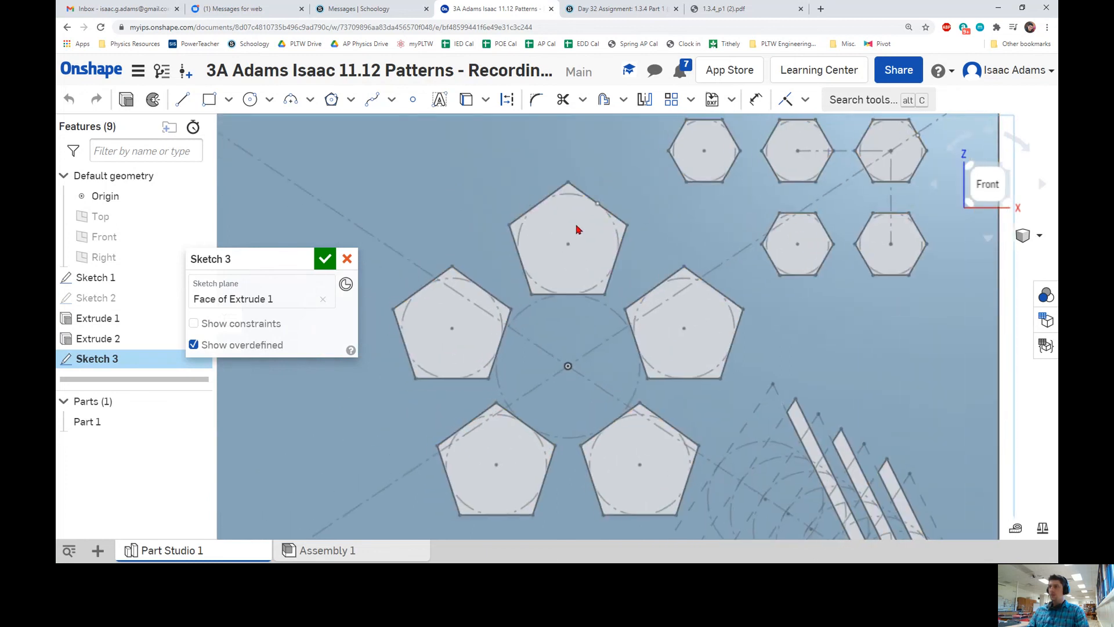
{"action": "mouse_move", "coordinate": [252, 271]}
{"action": "left_mouse_down"}
{"action": "mouse_move", "coordinate": [308, 241]}
{"action": "mouse_move", "coordinate": [162, 194]}
{"action": "mouse_move", "coordinate": [156, 151]}
{"action": "left_mouse_up"}
{"action": "left_click", "coordinate": [229, 321]}
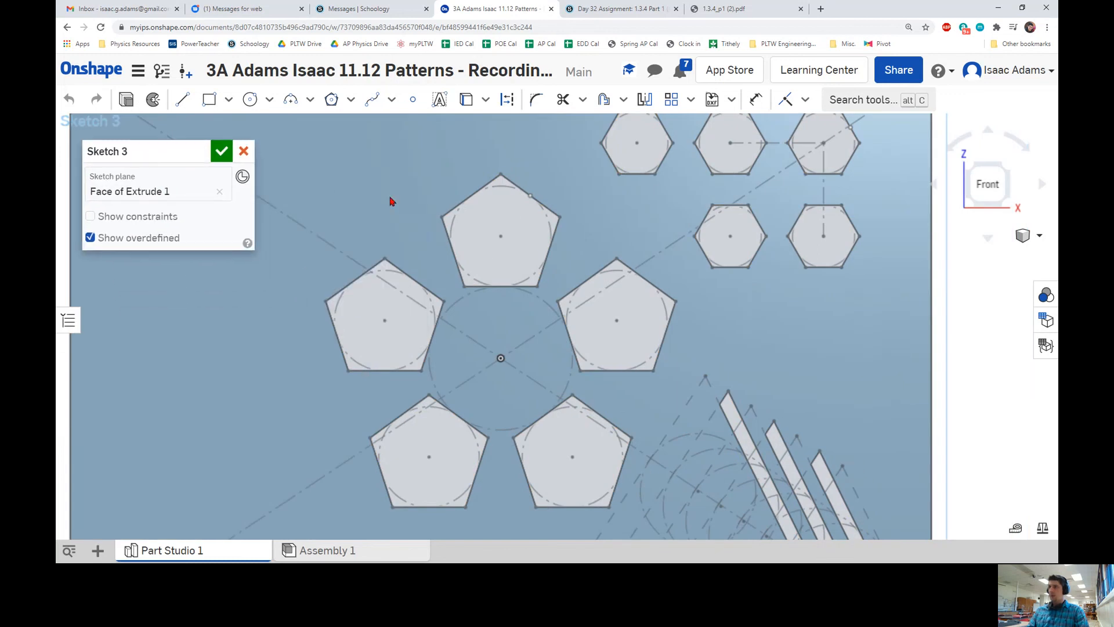
Offset all five edges of the uppermost pentagon cutout outward by about 0.18 in
{"action": "left_click", "coordinate": [604, 100]}
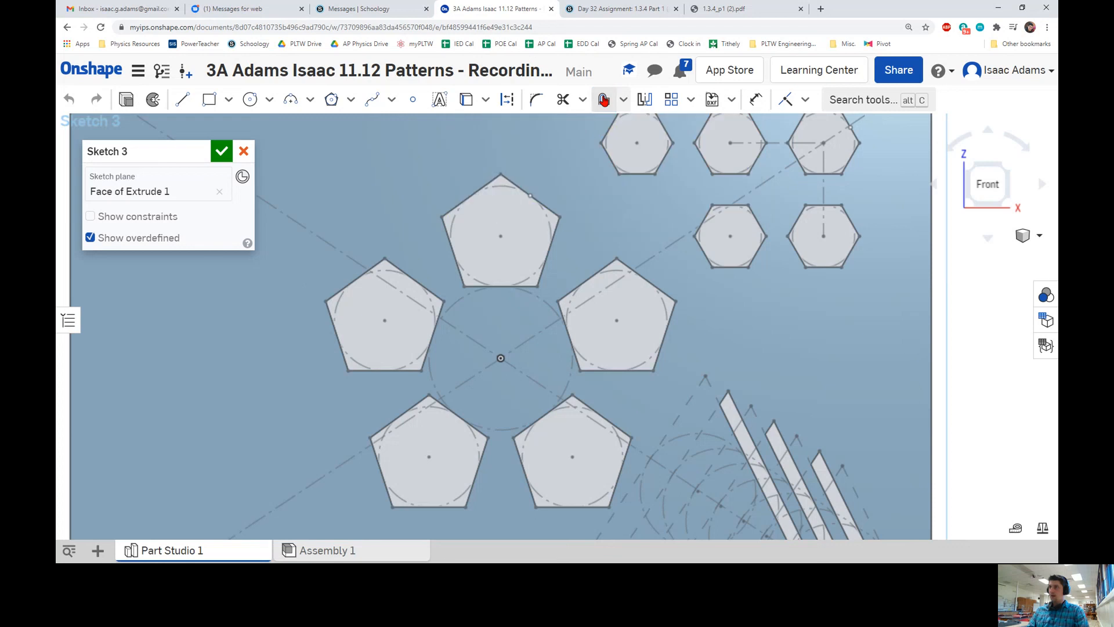
{"action": "left_click", "coordinate": [495, 186]}
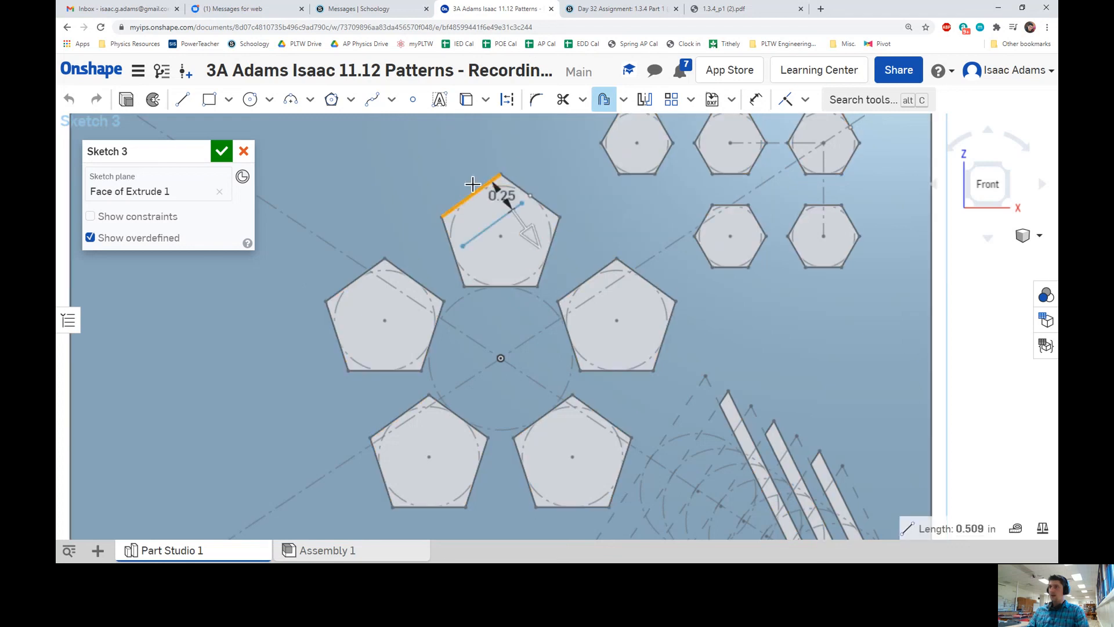
{"action": "left_click_drag", "start_coordinate": [533, 235], "coordinate": [490, 193]}
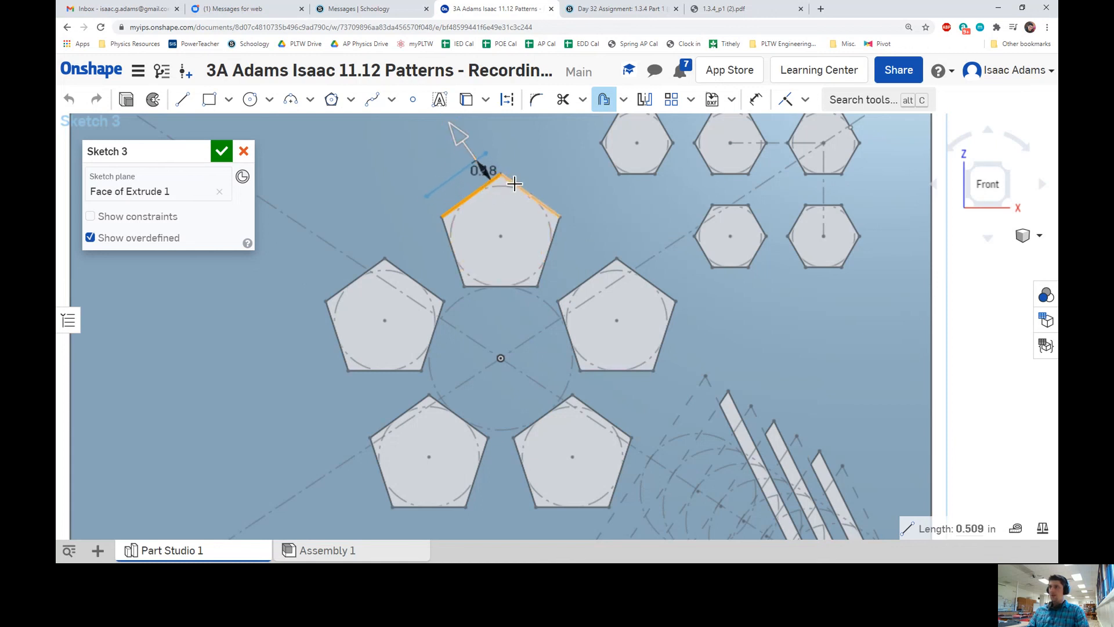
{"action": "left_click", "coordinate": [542, 204]}
{"action": "left_click", "coordinate": [561, 237]}
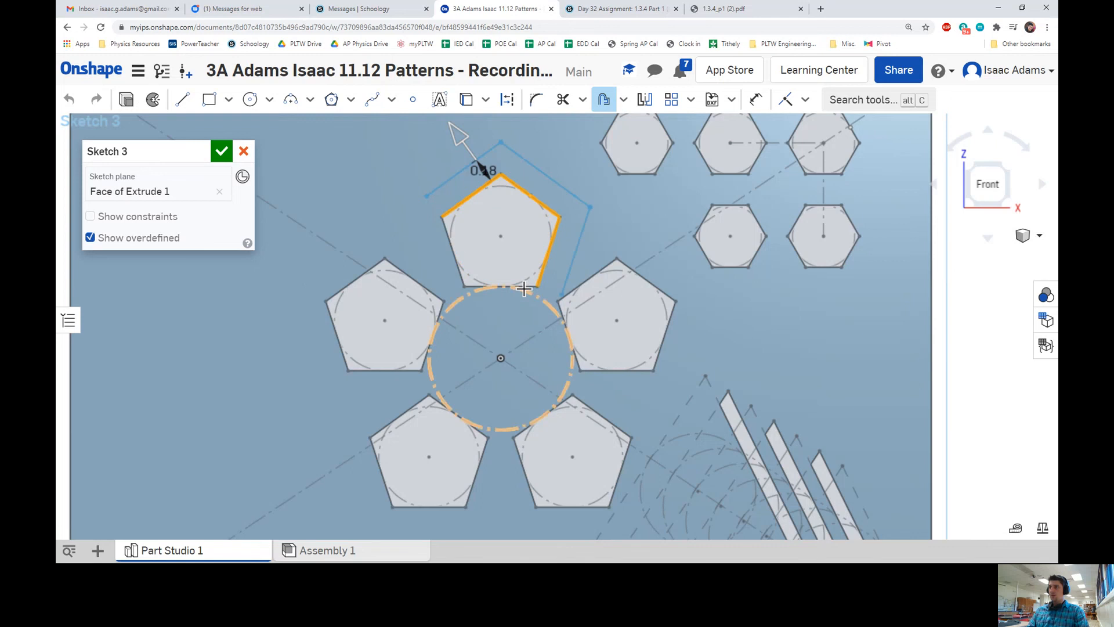
{"action": "left_click", "coordinate": [510, 286]}
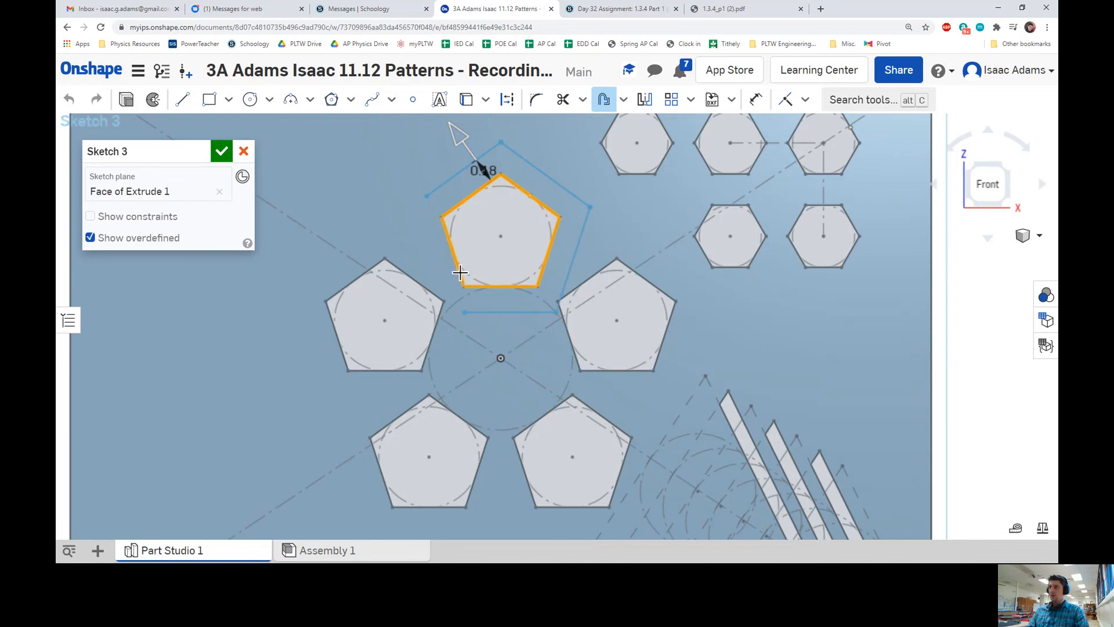
{"action": "left_click", "coordinate": [467, 423]}
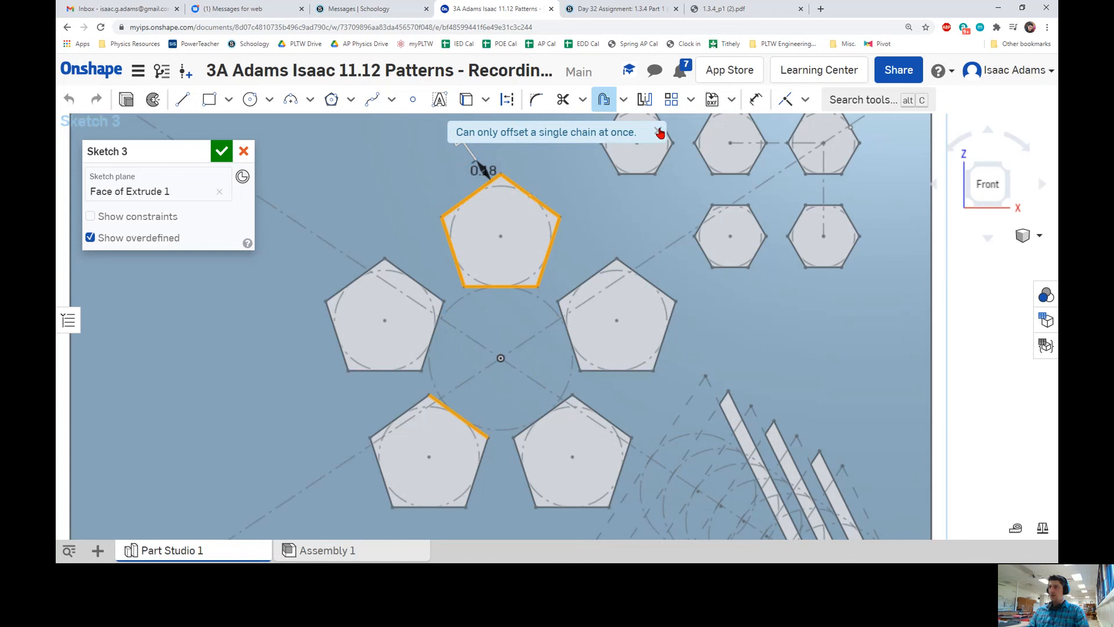
{"action": "left_click", "coordinate": [473, 428]}
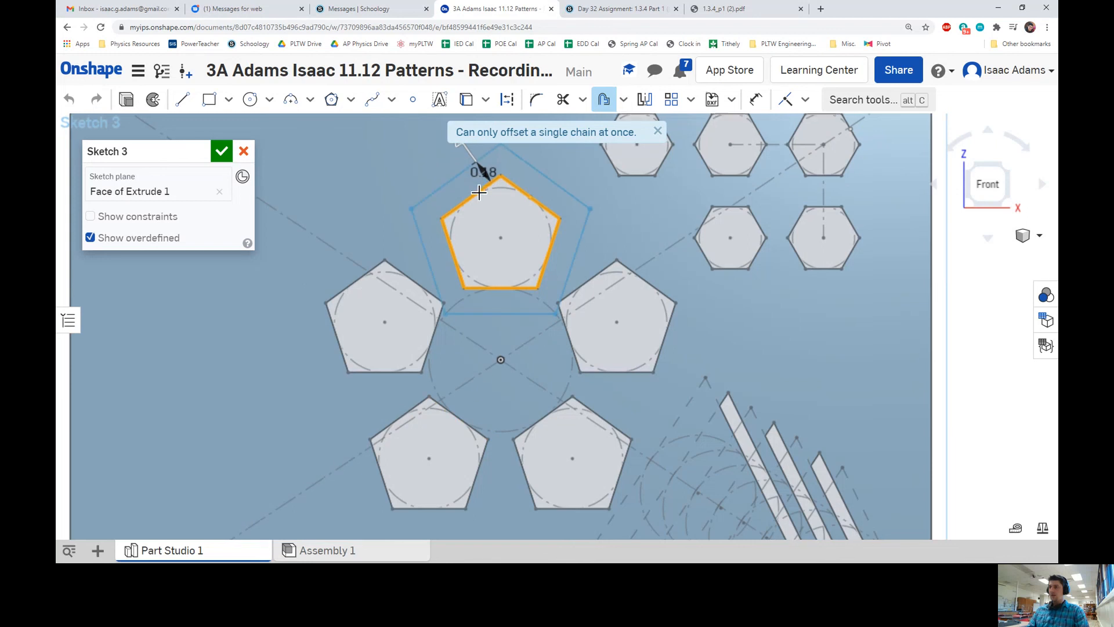
Set the offset distance of the uppermost pentagon to 0.1 in
{"action": "scroll", "coordinate": [482, 180], "scroll_direction": "up", "scroll_amount": 5}
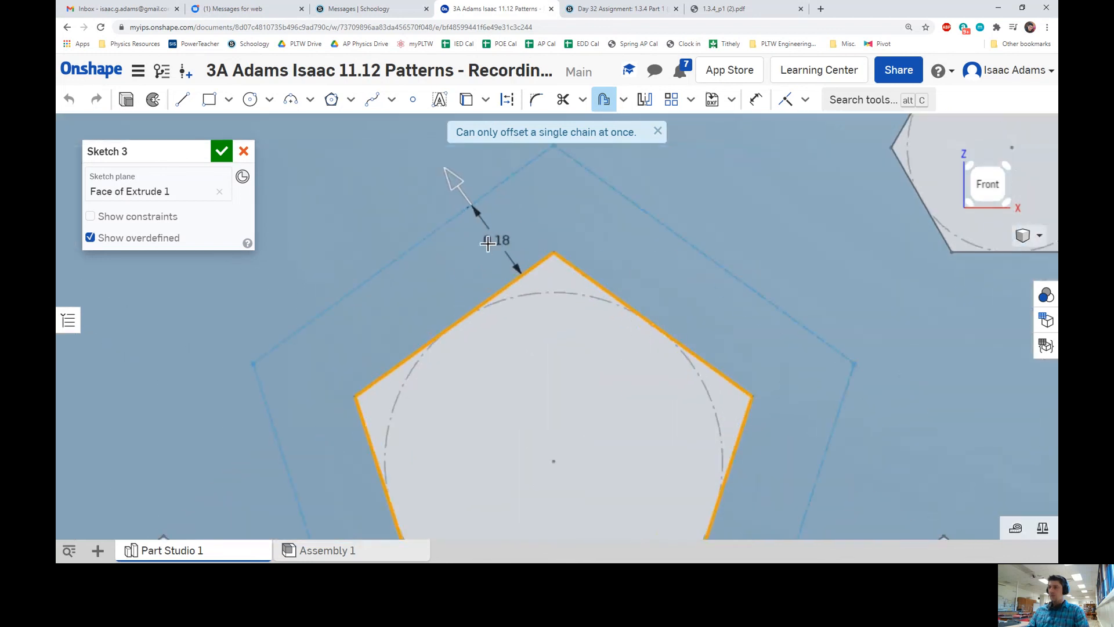
{"action": "left_click", "coordinate": [494, 240]}
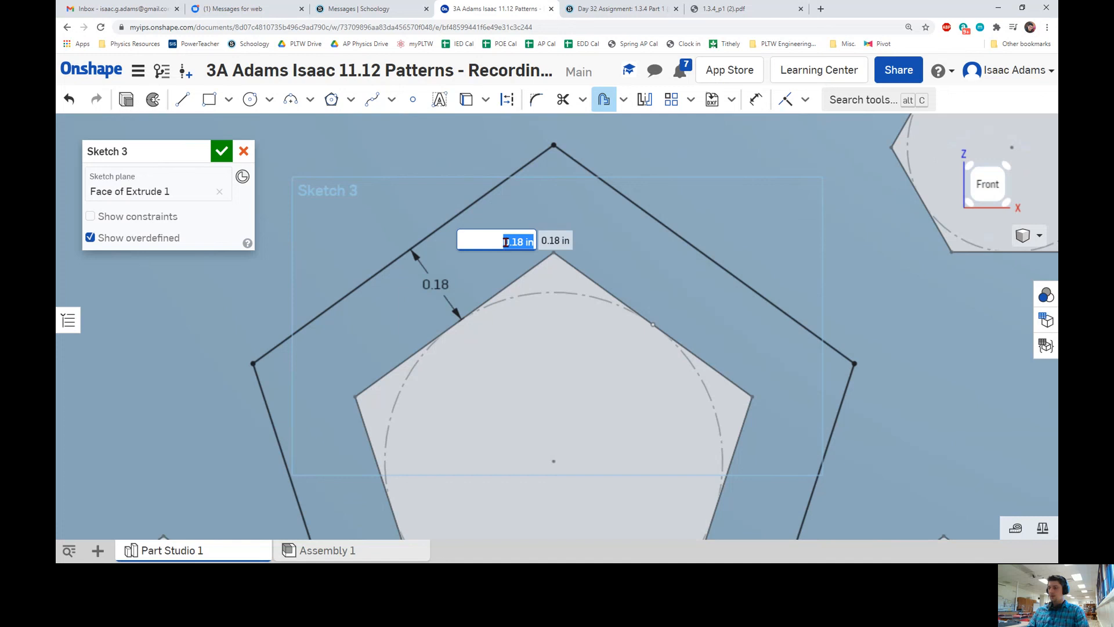
{"action": "type", "text": "0.1"}
{"action": "key", "text": "Return"}
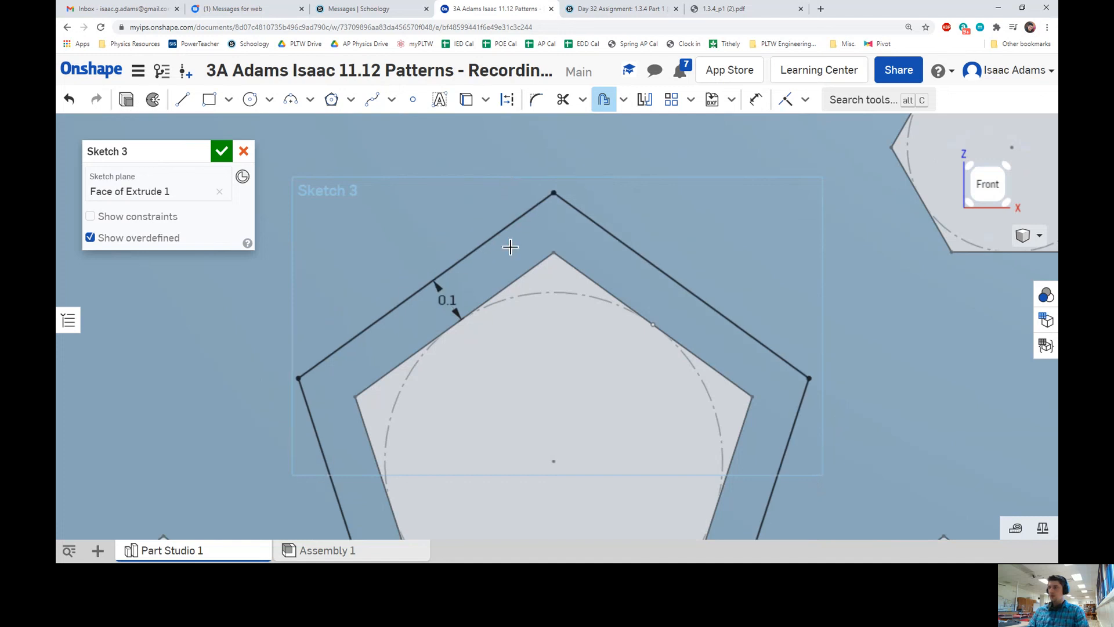
Offset all five edges of the lower-left pentagon cutout outward by 0.1 in
{"action": "scroll", "coordinate": [513, 250], "scroll_direction": "down", "scroll_amount": 5}
{"action": "scroll", "coordinate": [517, 274], "scroll_direction": "down", "scroll_amount": 3}
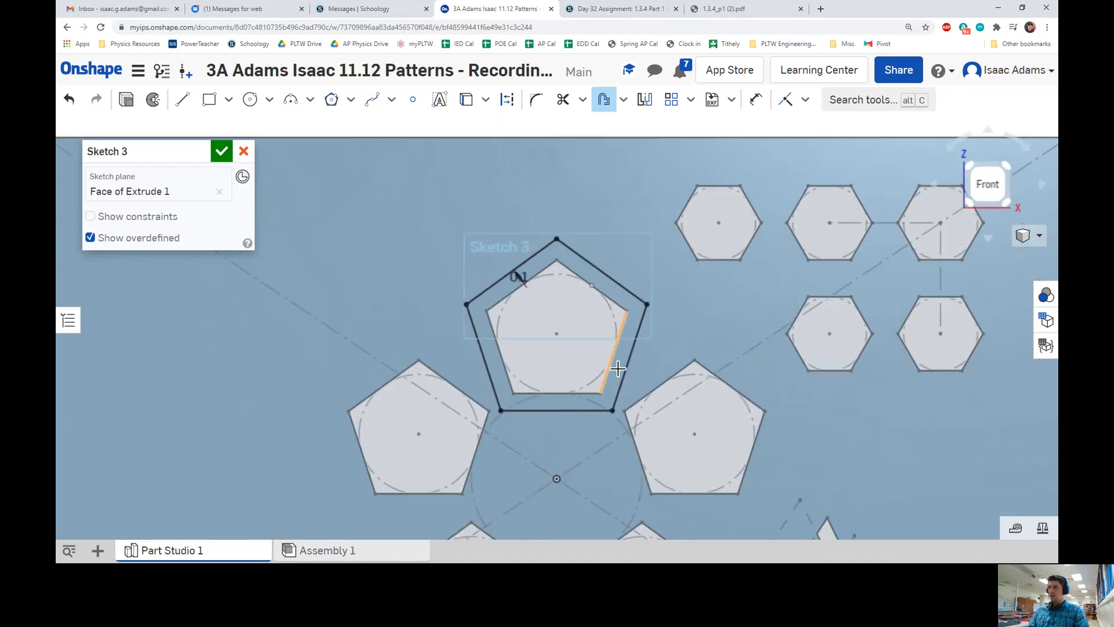
{"action": "scroll", "coordinate": [540, 219], "scroll_direction": "down", "scroll_amount": 2}
{"action": "middle_click_drag", "start_coordinate": [619, 344], "coordinate": [632, 225]}
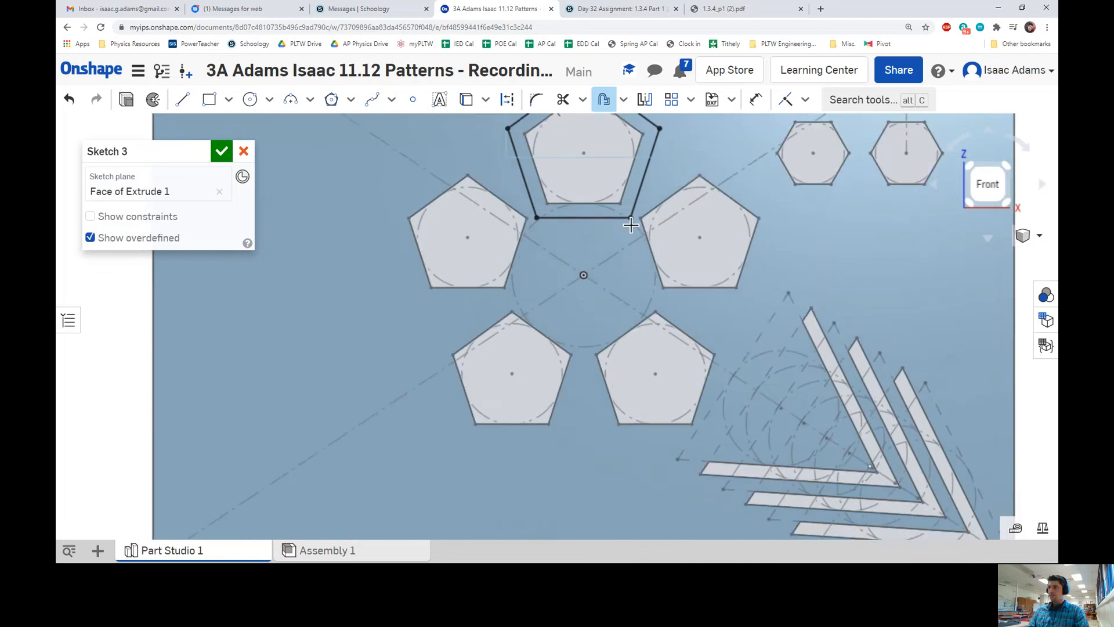
{"action": "middle_click_drag", "start_coordinate": [632, 281], "coordinate": [574, 295]}
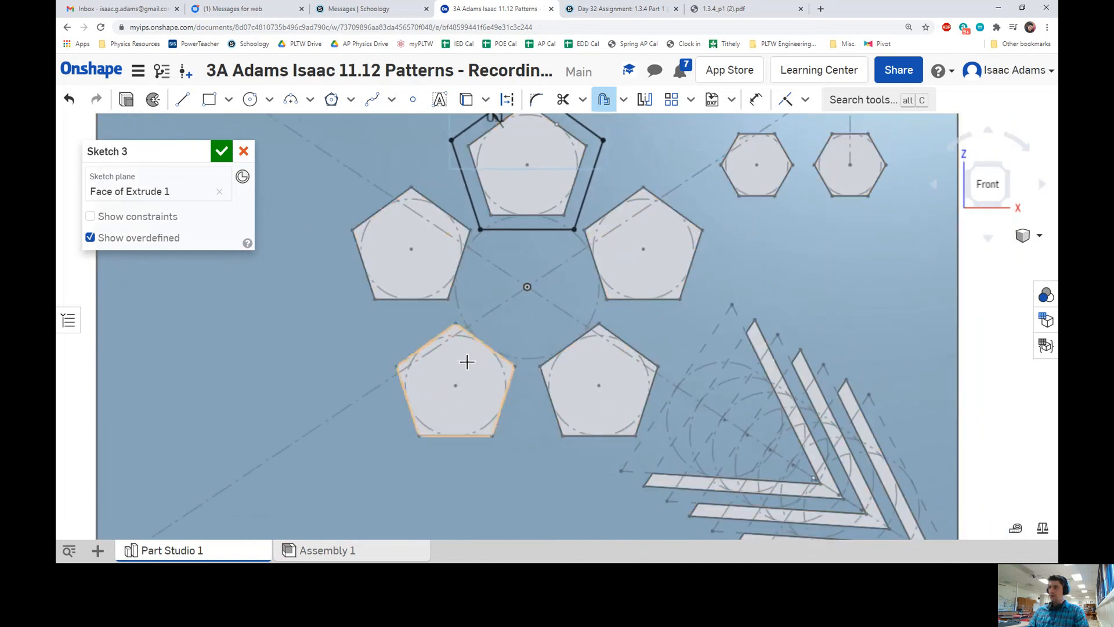
{"action": "left_click", "coordinate": [471, 335]}
{"action": "left_click", "coordinate": [451, 331]}
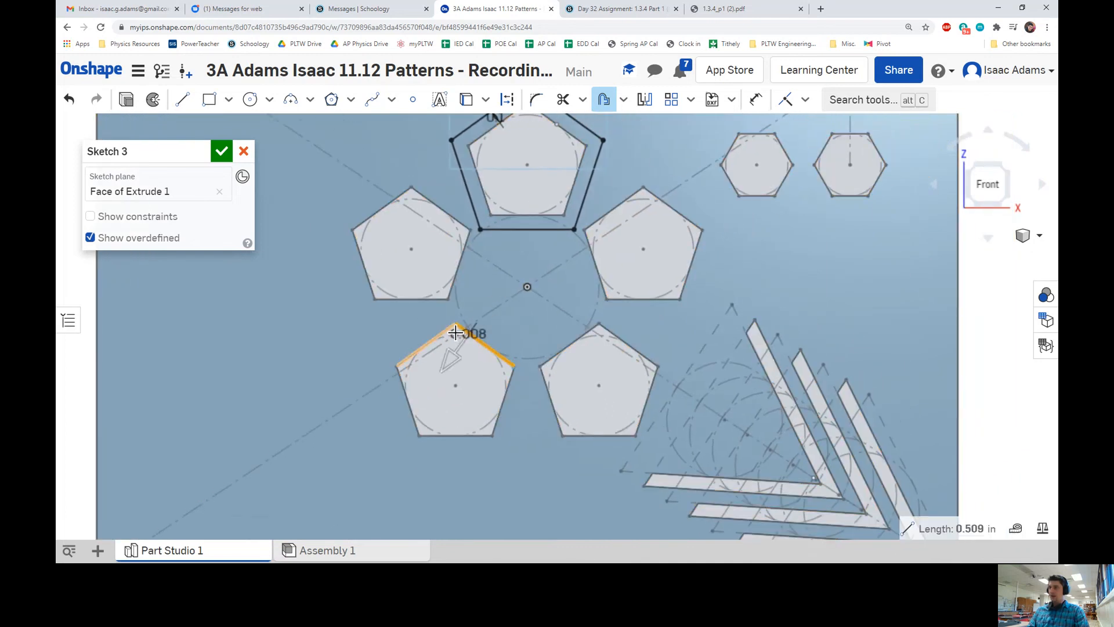
{"action": "left_click", "coordinate": [406, 394]}
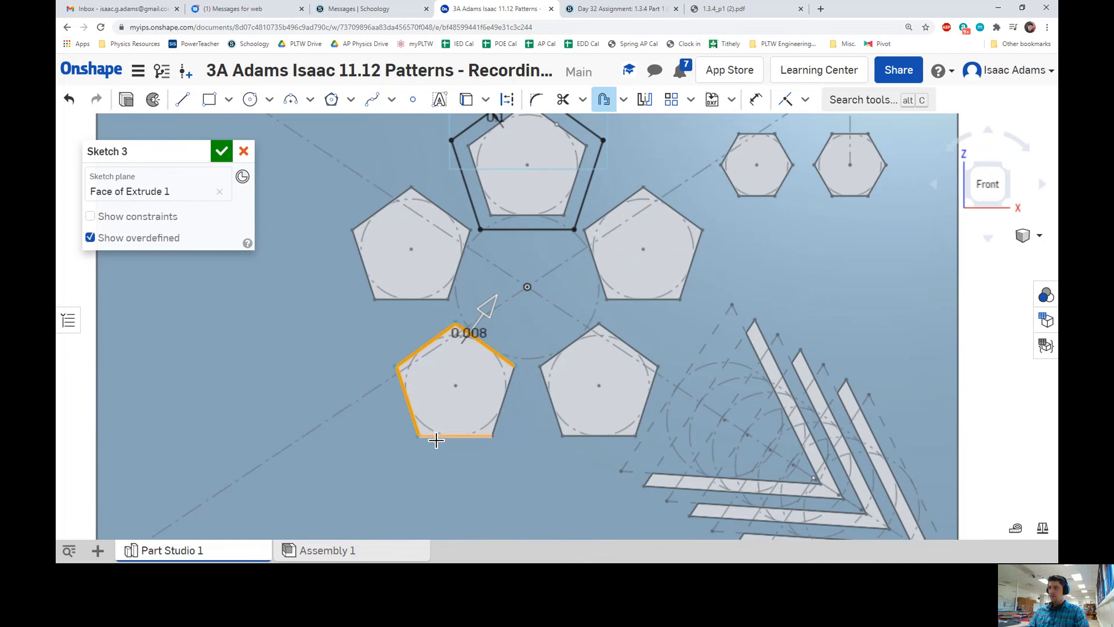
{"action": "left_click", "coordinate": [437, 438]}
{"action": "scroll", "coordinate": [492, 348], "scroll_direction": "up", "scroll_amount": 5}
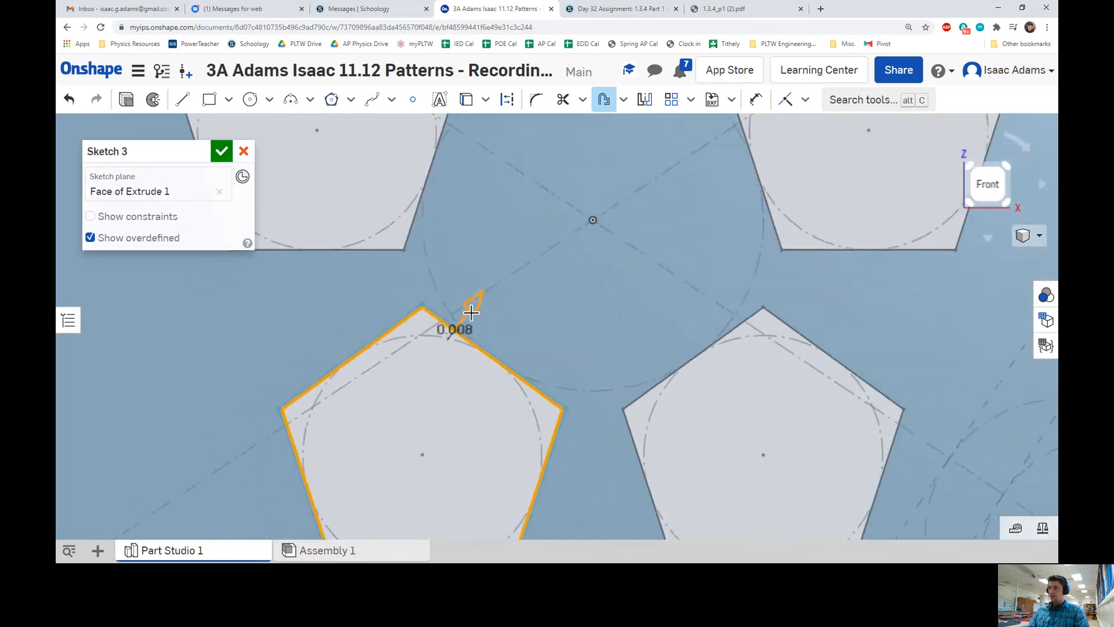
{"action": "left_click_drag", "start_coordinate": [471, 314], "coordinate": [501, 289]}
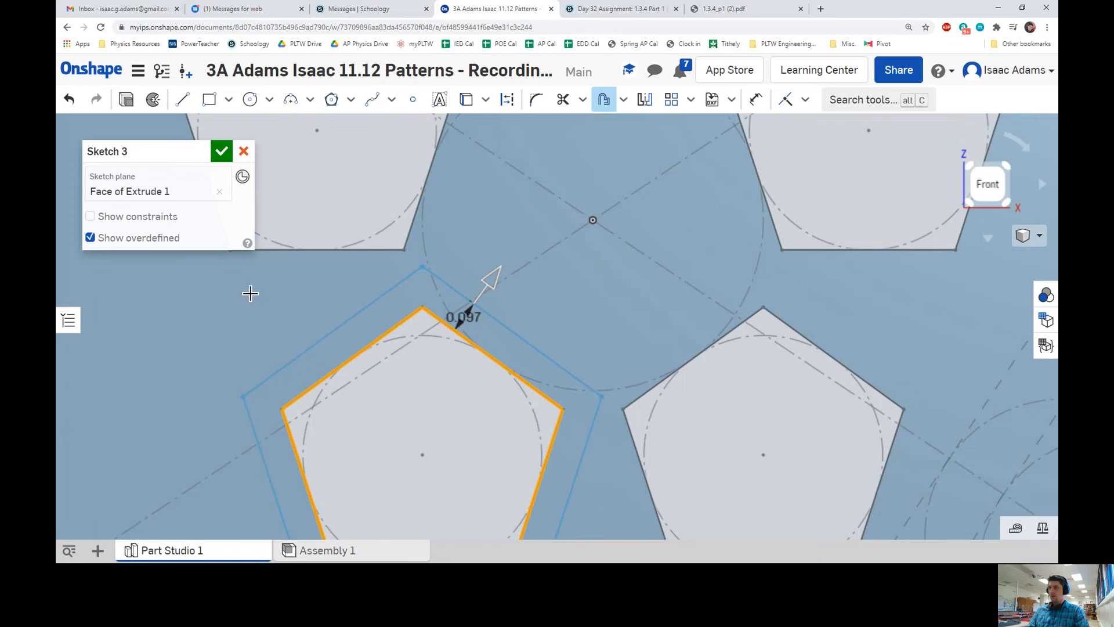
{"action": "double_click", "coordinate": [462, 317]}
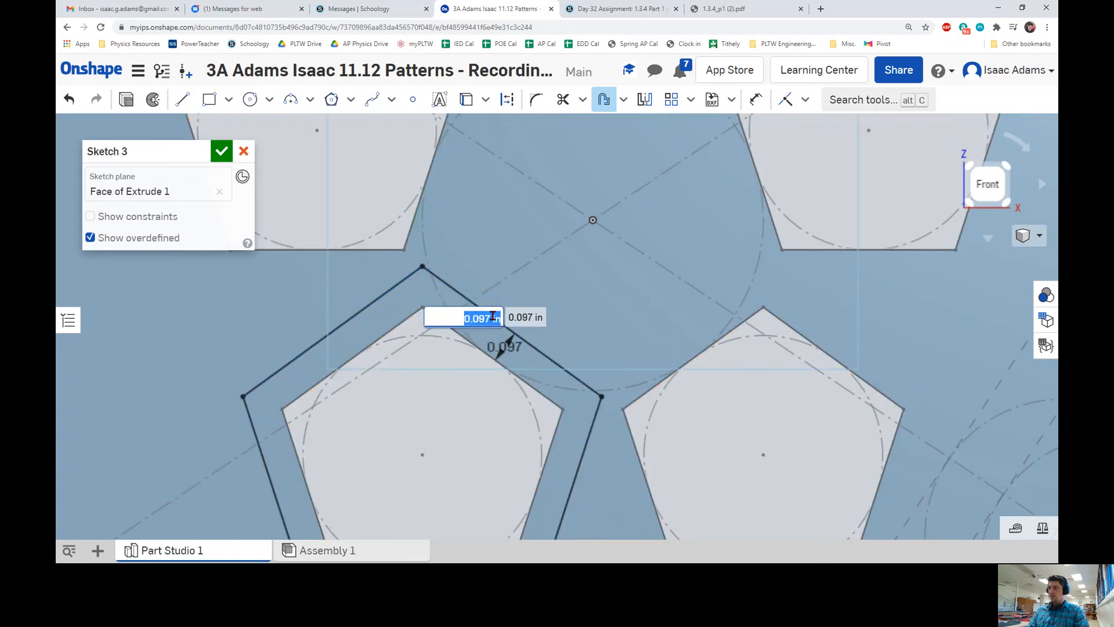
{"action": "key", "text": "Return"}
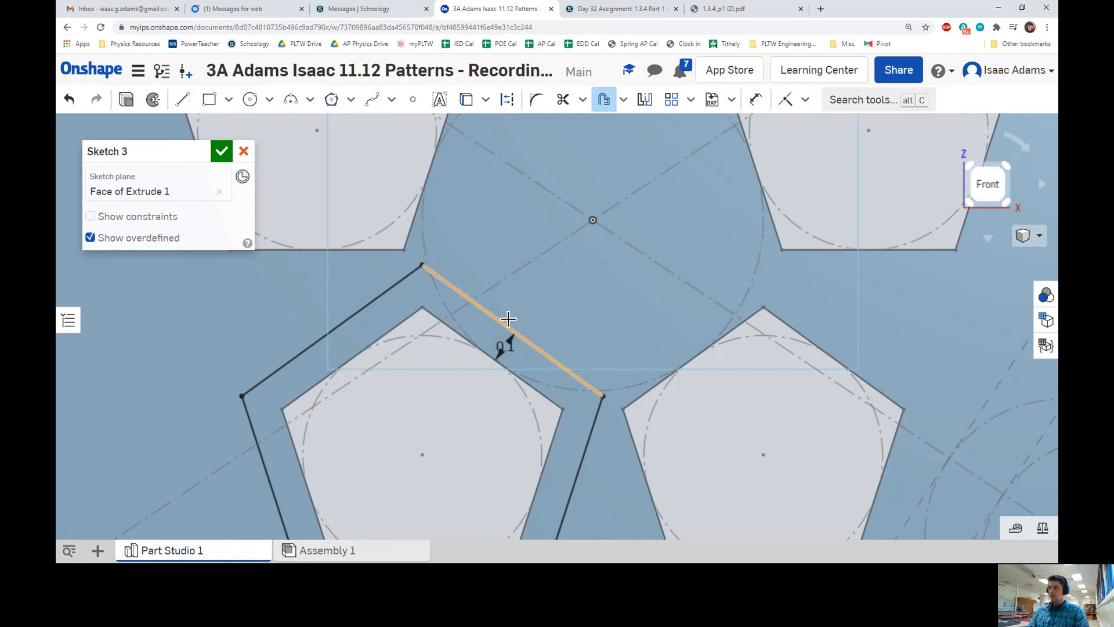
{"action": "scroll", "coordinate": [502, 330], "scroll_direction": "down", "scroll_amount": 3}
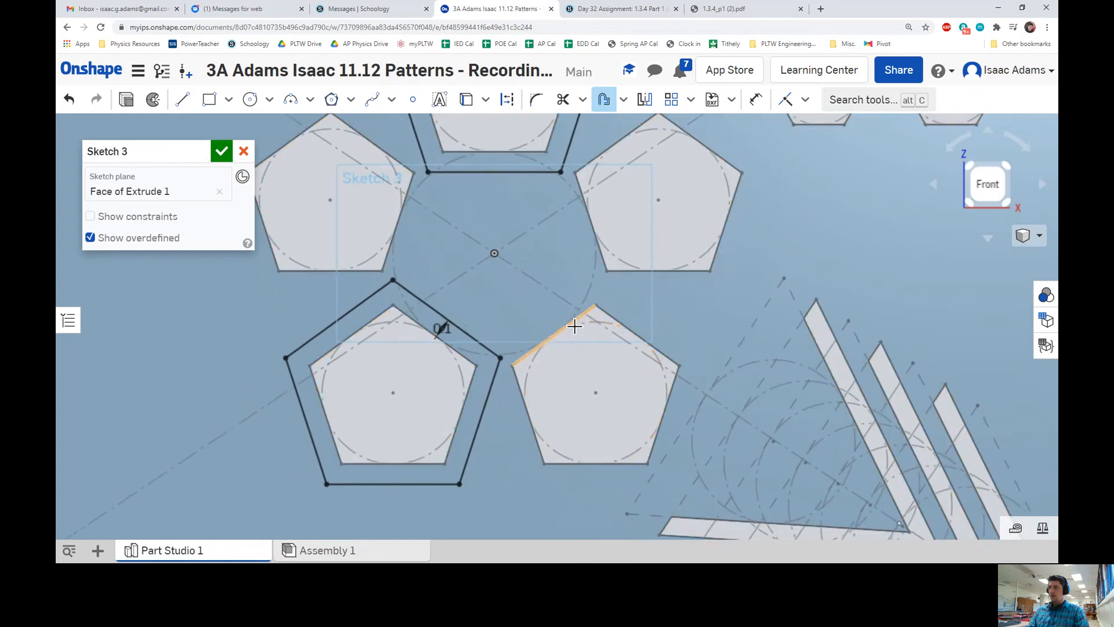
Offset all five edges of the lower-right pentagon cutout outward by 0.1 in
{"action": "left_click", "coordinate": [579, 325]}
{"action": "left_click", "coordinate": [609, 315]}
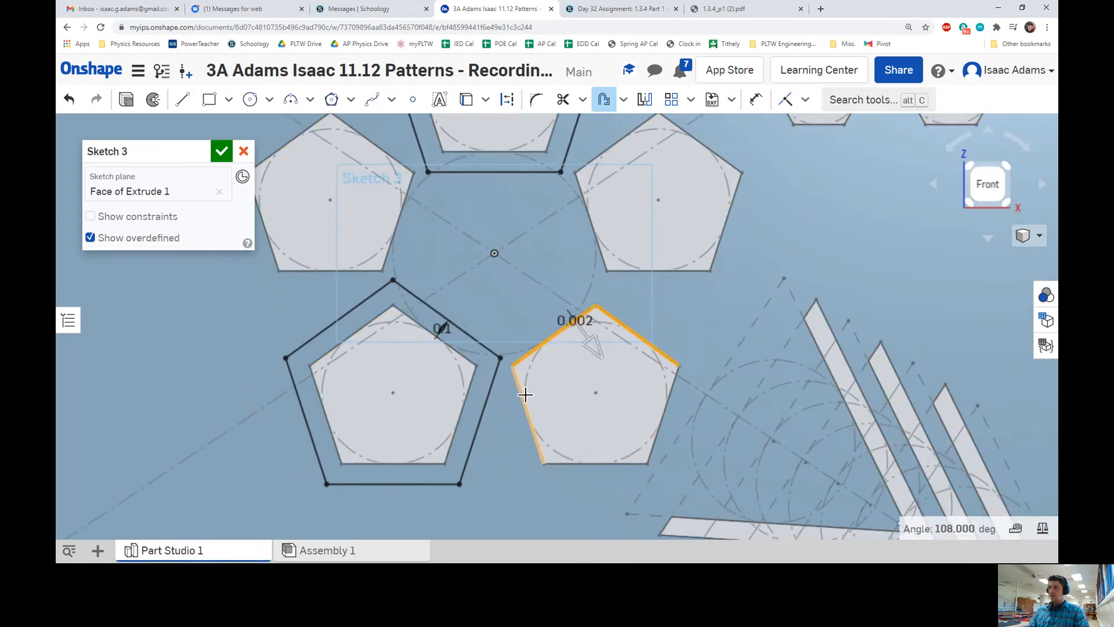
{"action": "left_click", "coordinate": [522, 391]}
{"action": "left_click", "coordinate": [576, 471]}
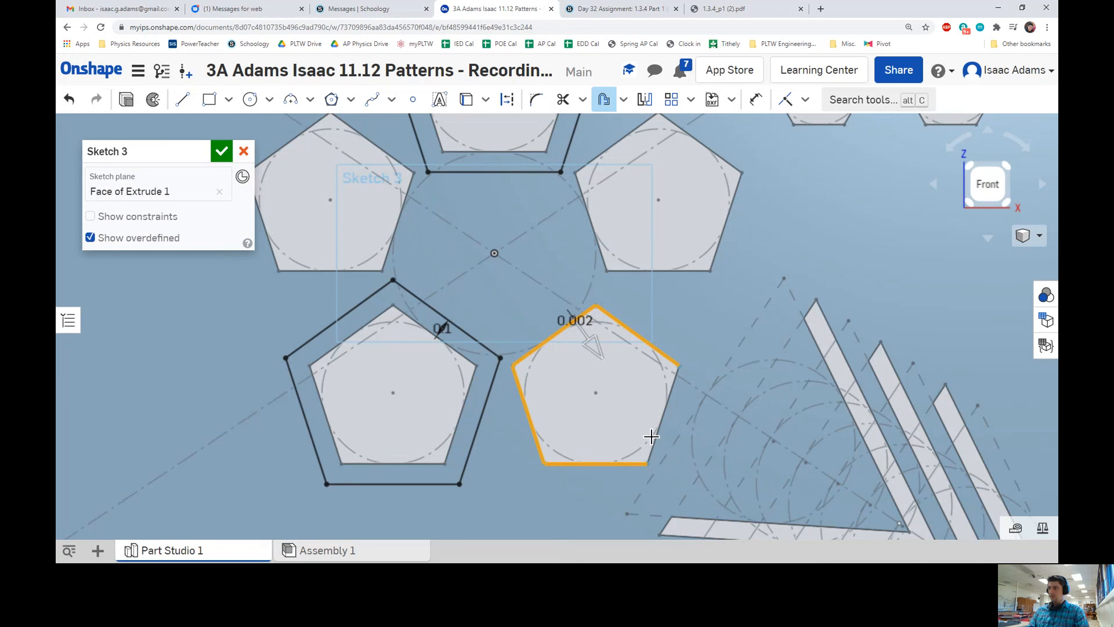
{"action": "left_click_drag", "start_coordinate": [594, 346], "coordinate": [573, 340]}
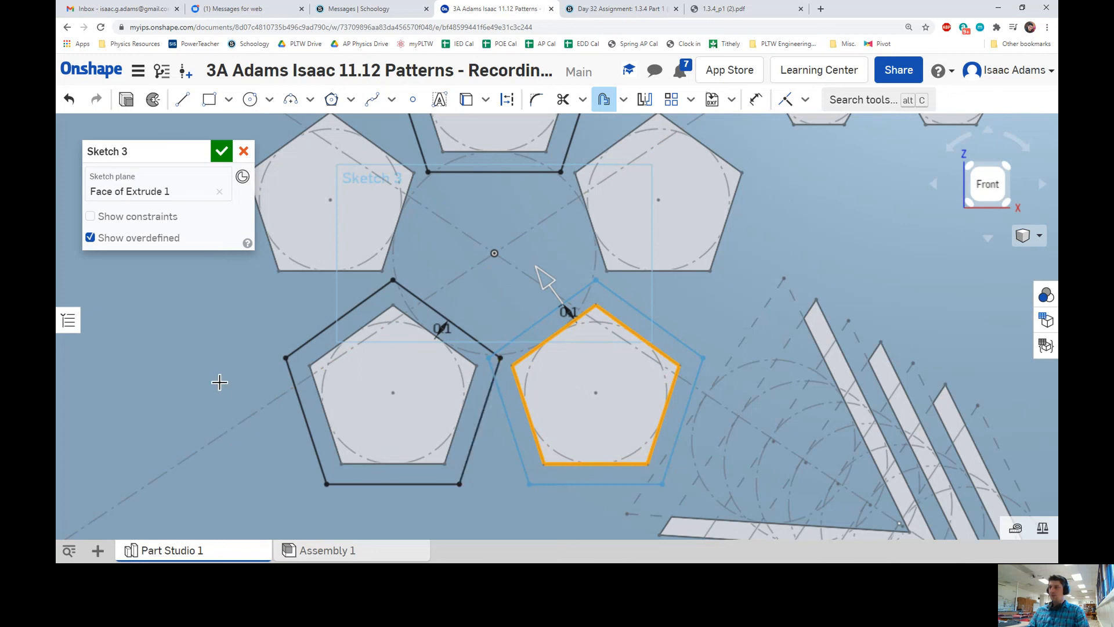
{"action": "left_click", "coordinate": [583, 382]}
{"action": "key", "text": "Return"}
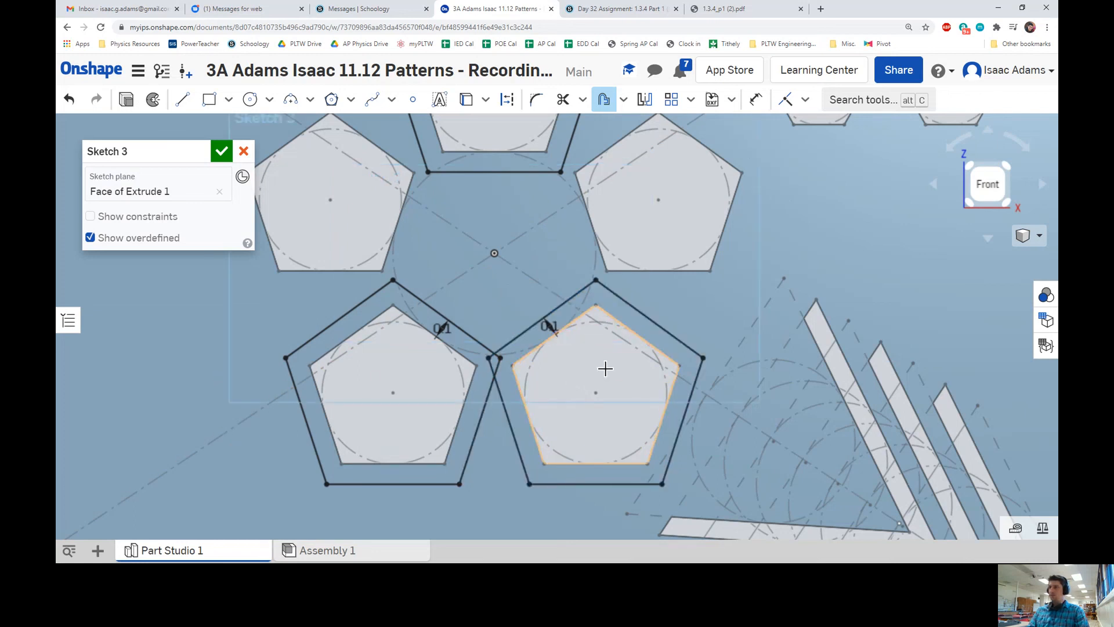
Finish the sketch of the three pentagon offsets and expand the feature list
{"action": "scroll", "coordinate": [542, 358], "scroll_direction": "down", "scroll_amount": 3}
{"action": "scroll", "coordinate": [718, 358], "scroll_direction": "up", "scroll_amount": 2}
{"action": "scroll", "coordinate": [718, 358], "scroll_direction": "down", "scroll_amount": 2}
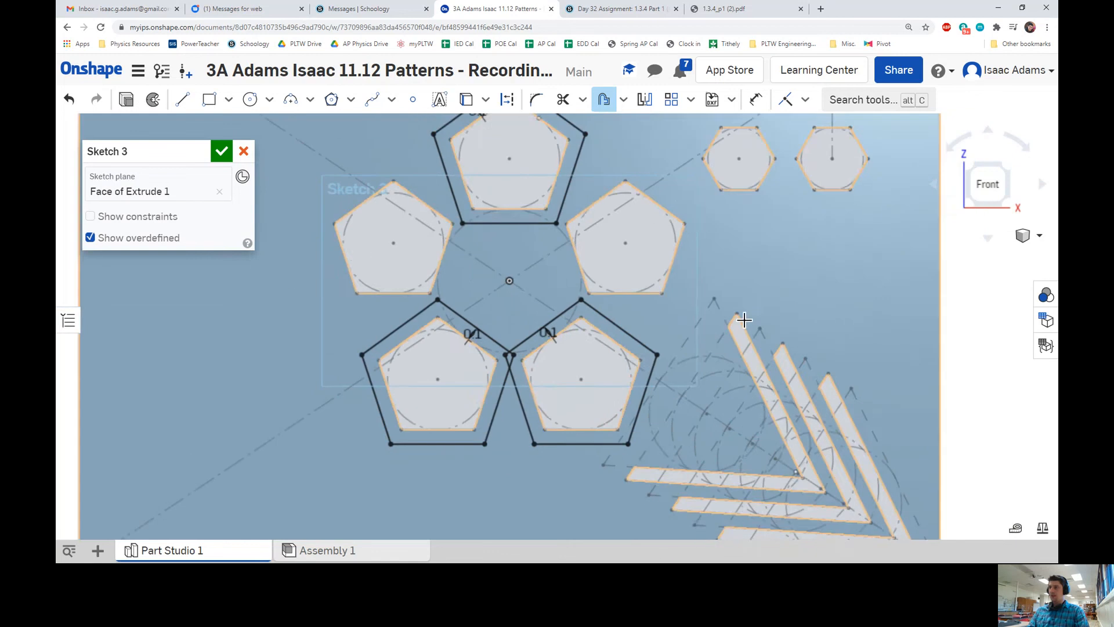
{"action": "mouse_move", "coordinate": [743, 319]}
{"action": "right_mouse_down"}
{"action": "mouse_move", "coordinate": [767, 314]}
{"action": "mouse_move", "coordinate": [755, 322]}
{"action": "right_mouse_up"}
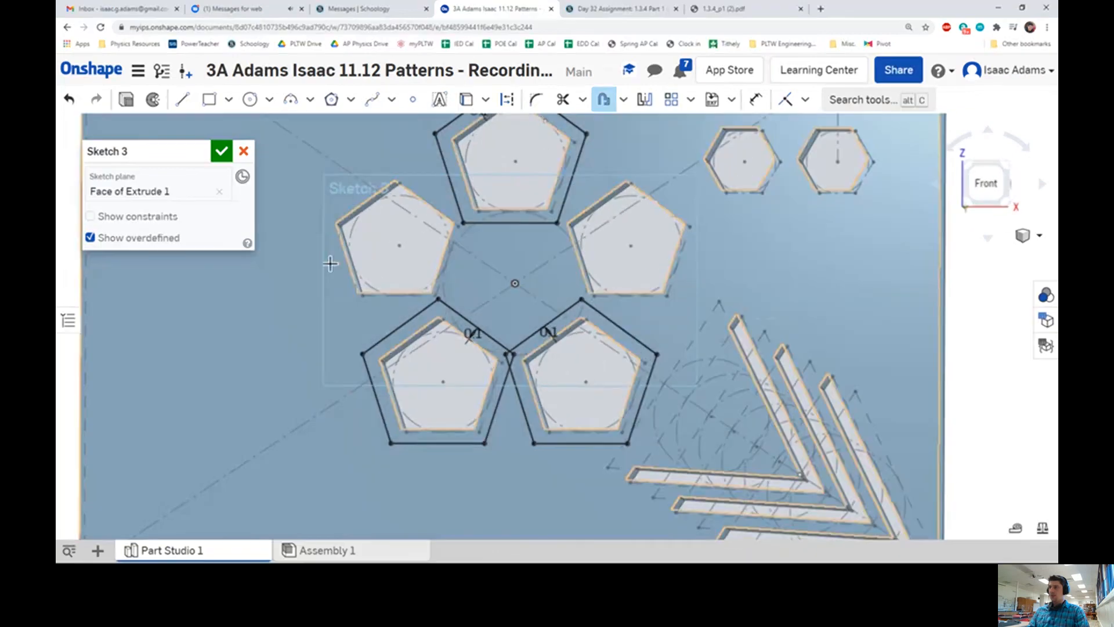
{"action": "left_click", "coordinate": [221, 152]}
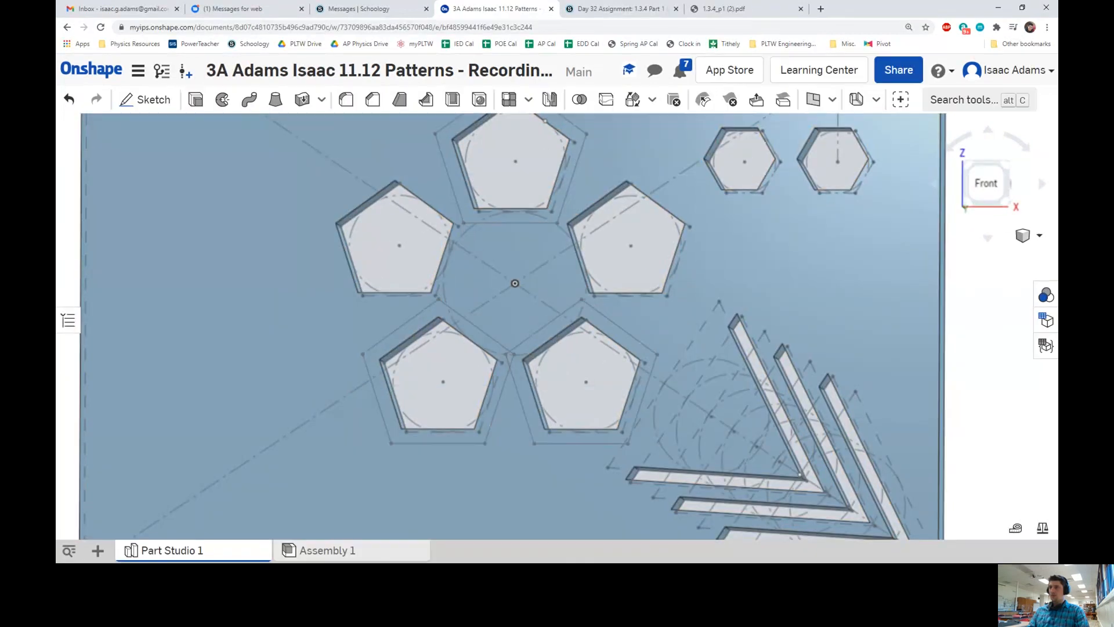
{"action": "left_click", "coordinate": [68, 321]}
{"action": "middle_click_drag", "start_coordinate": [542, 303], "coordinate": [455, 348]}
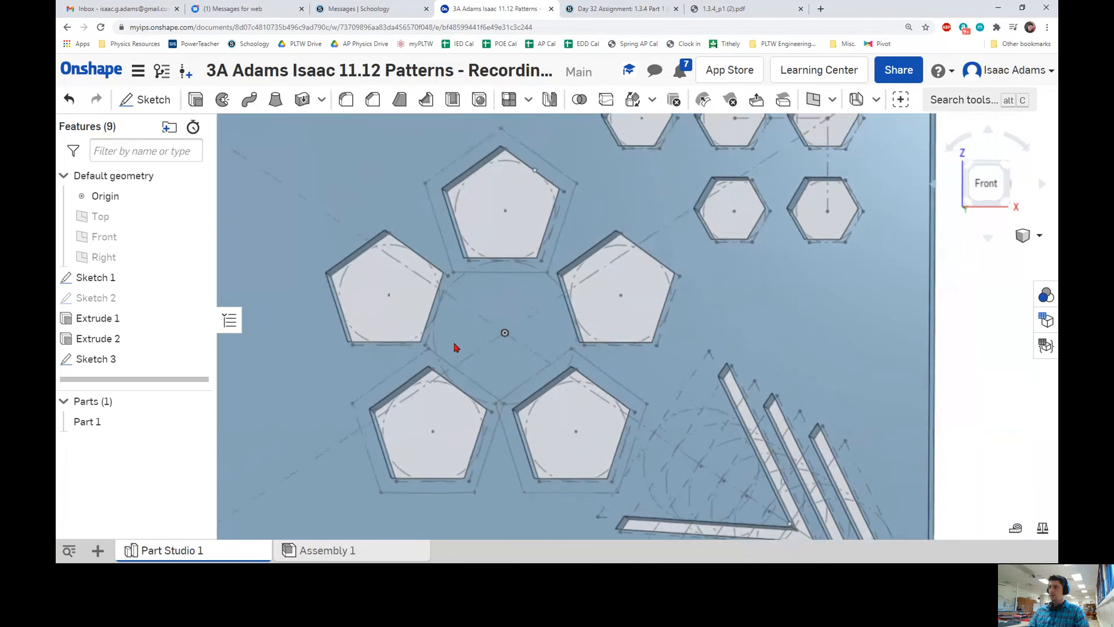
{"action": "scroll", "coordinate": [597, 338], "scroll_direction": "up", "scroll_amount": 2}
{"action": "scroll", "coordinate": [573, 351], "scroll_direction": "down", "scroll_amount": 2}
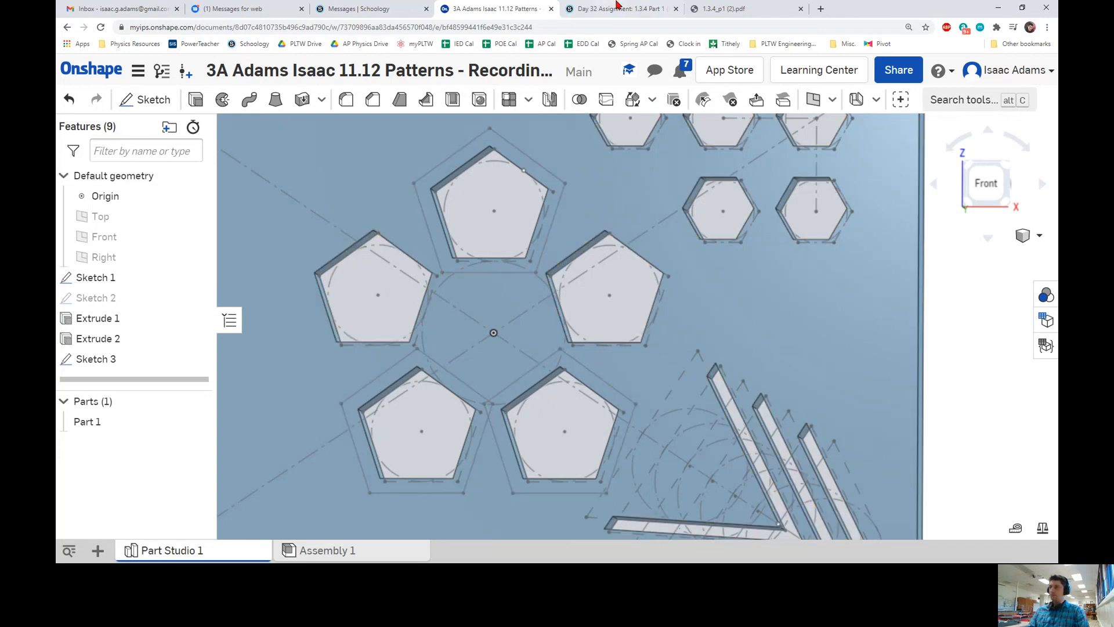
Check Figure 8 in the PDF, return to Onshape and start an extrude of the three ring regions around the offset pentagons
{"action": "left_click", "coordinate": [692, 10]}
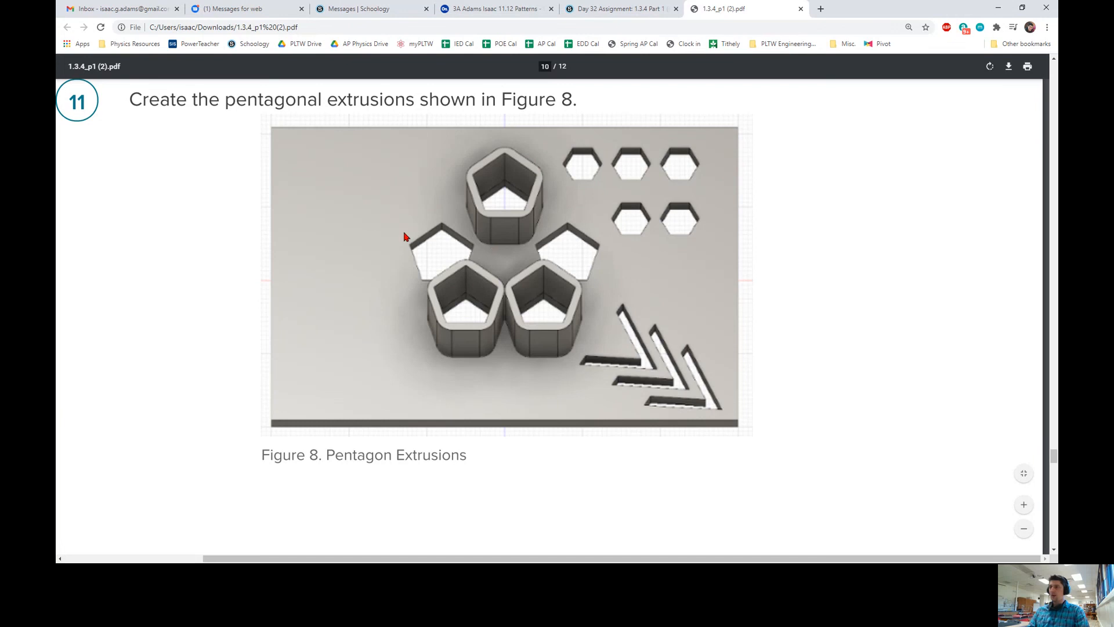
{"action": "left_click", "coordinate": [461, 10]}
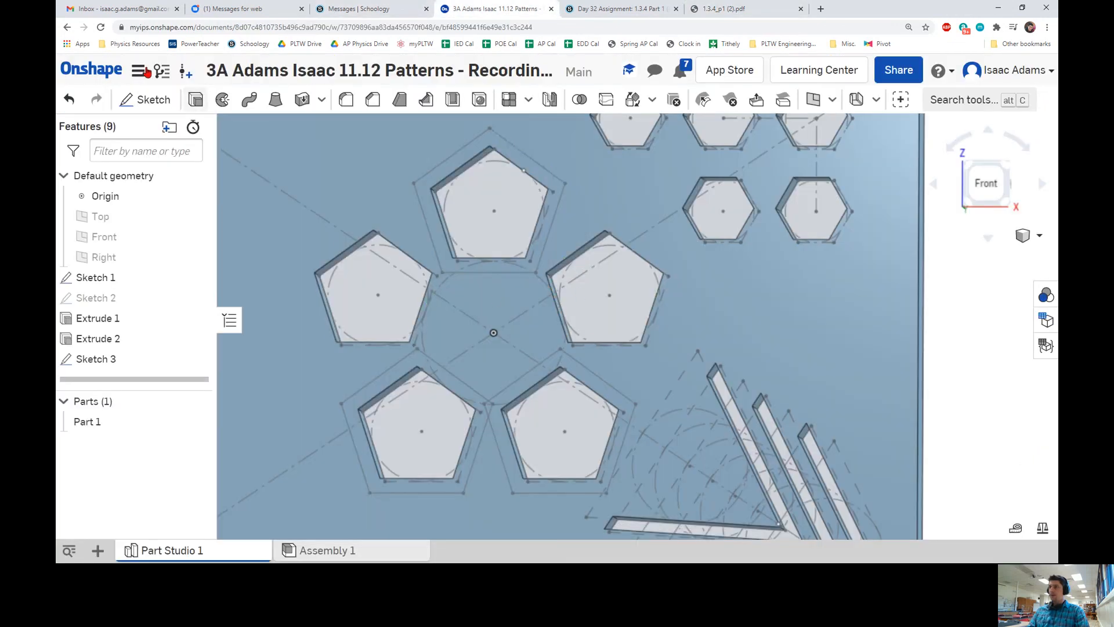
{"action": "left_click", "coordinate": [195, 100]}
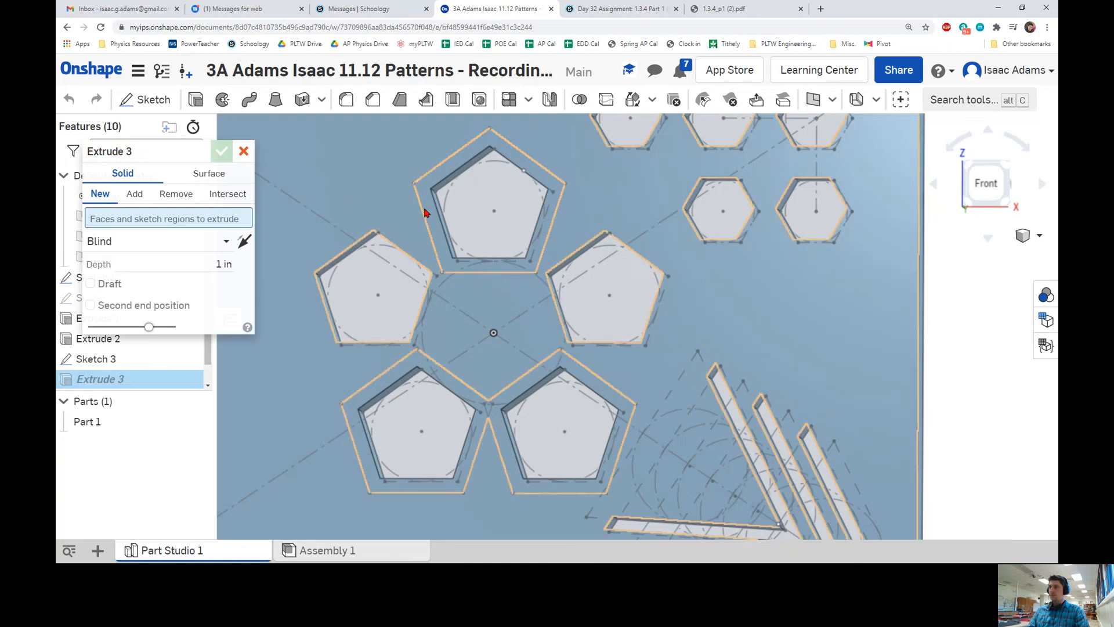
{"action": "left_click", "coordinate": [430, 212]}
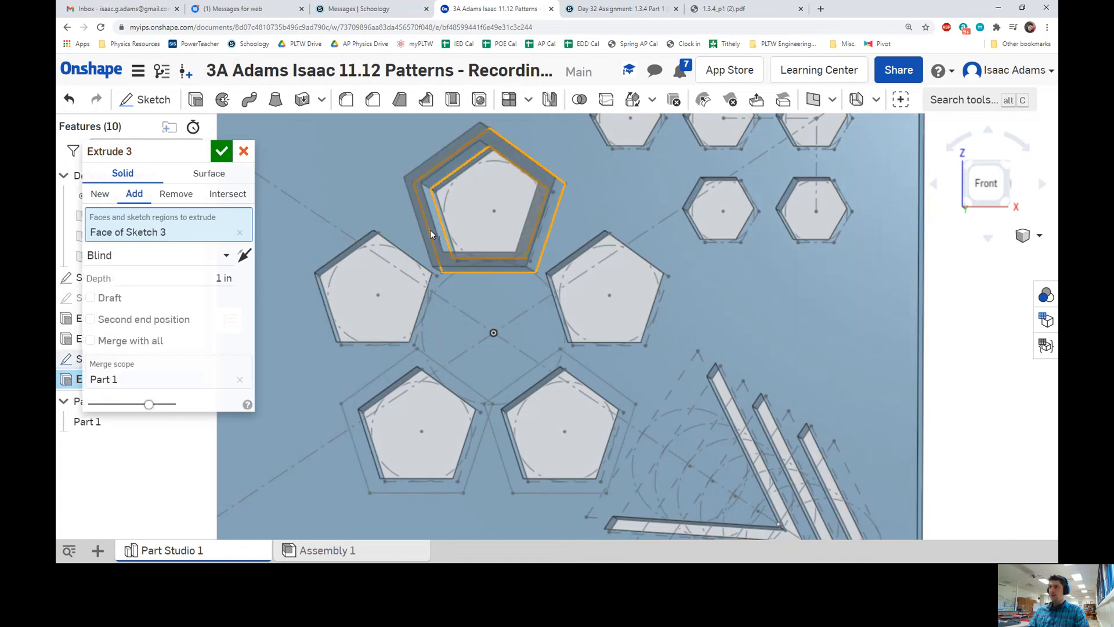
{"action": "left_click", "coordinate": [403, 371]}
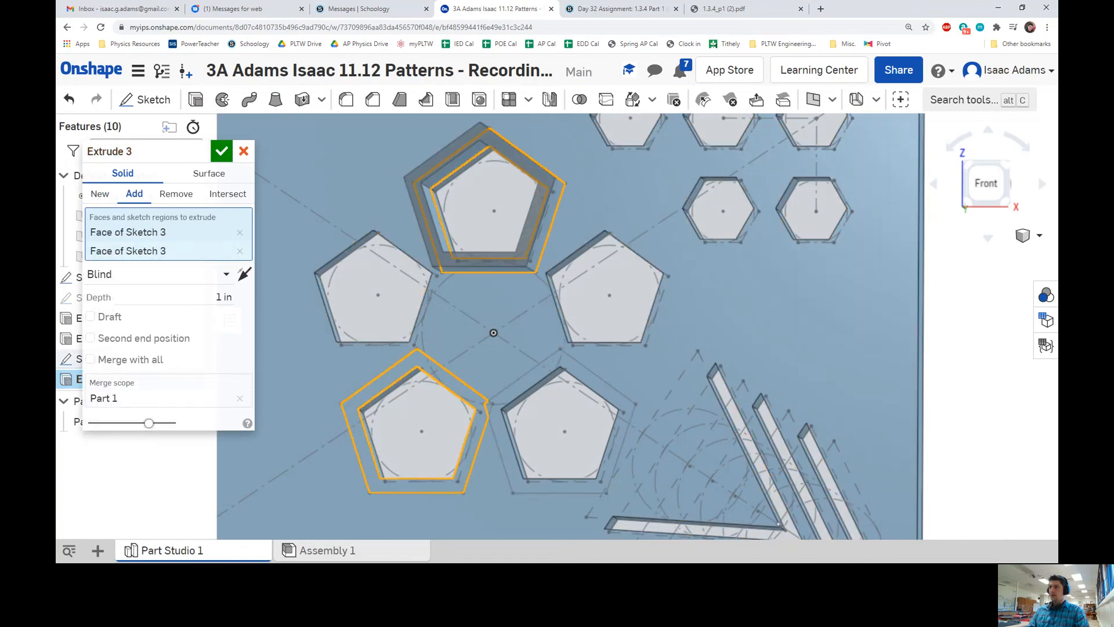
{"action": "mouse_move", "coordinate": [403, 370]}
{"action": "right_mouse_down"}
{"action": "mouse_move", "coordinate": [539, 339]}
{"action": "mouse_move", "coordinate": [527, 301]}
{"action": "mouse_move", "coordinate": [591, 371]}
{"action": "mouse_move", "coordinate": [560, 358]}
{"action": "right_mouse_up"}
{"action": "left_click", "coordinate": [574, 345]}
Add the small overlap region between the two lower pentagon rings to the extrude selection
{"action": "middle_click_drag", "start_coordinate": [448, 361], "coordinate": [469, 316]}
{"action": "scroll", "coordinate": [499, 326], "scroll_direction": "up", "scroll_amount": 3}
{"action": "scroll", "coordinate": [502, 326], "scroll_direction": "up", "scroll_amount": 2}
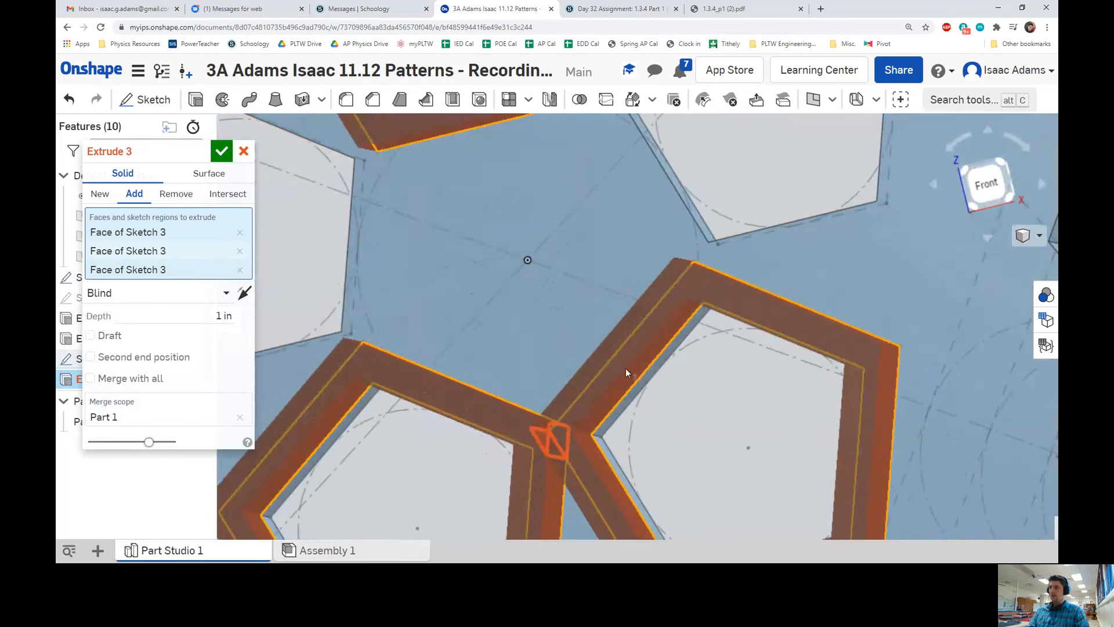
{"action": "right_click_drag", "start_coordinate": [626, 368], "coordinate": [630, 368]}
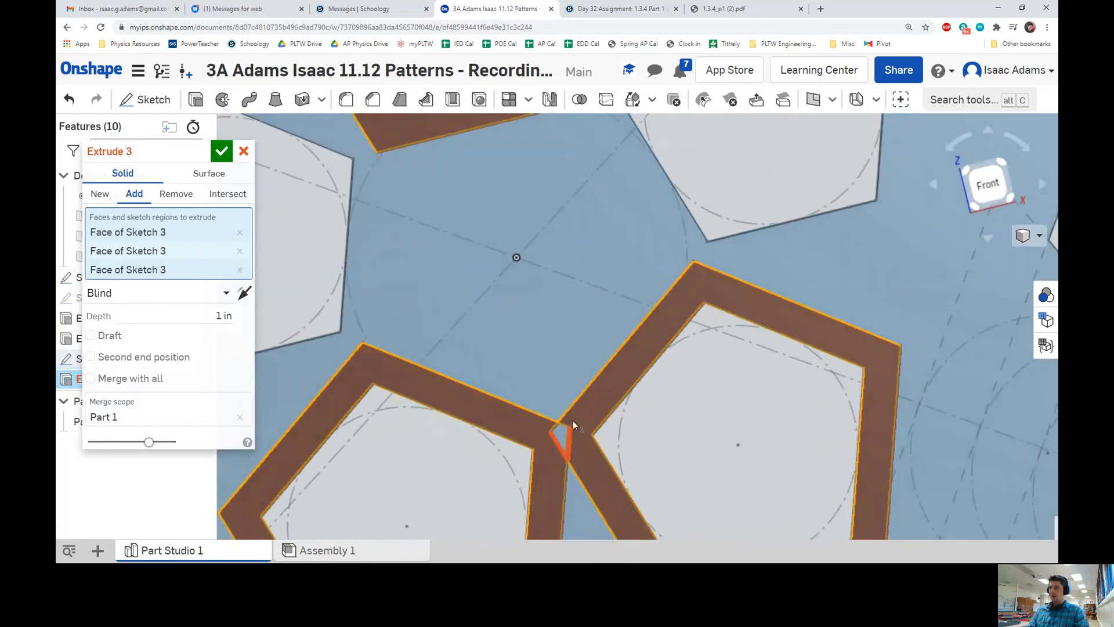
{"action": "left_click", "coordinate": [562, 439]}
{"action": "scroll", "coordinate": [568, 429], "scroll_direction": "down", "scroll_amount": 5}
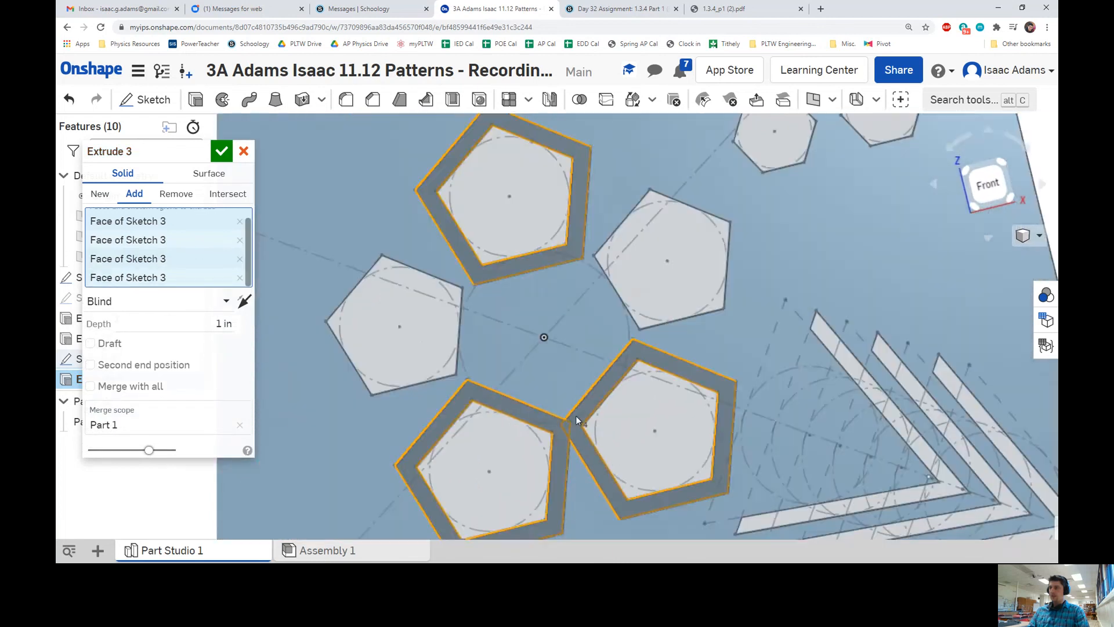
Set the depth of the pentagon ring extrusion to 0.5 in and accept it
{"action": "mouse_move", "coordinate": [576, 416]}
{"action": "right_mouse_down"}
{"action": "mouse_move", "coordinate": [647, 391]}
{"action": "mouse_move", "coordinate": [636, 373]}
{"action": "mouse_move", "coordinate": [640, 394]}
{"action": "right_mouse_up"}
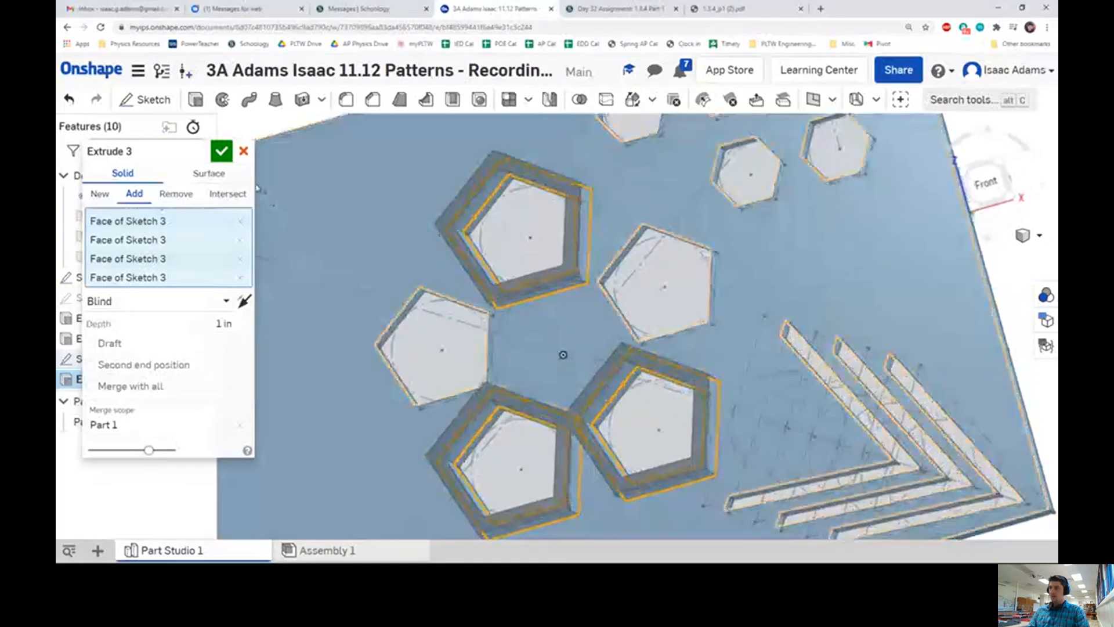
{"action": "left_click", "coordinate": [226, 323]}
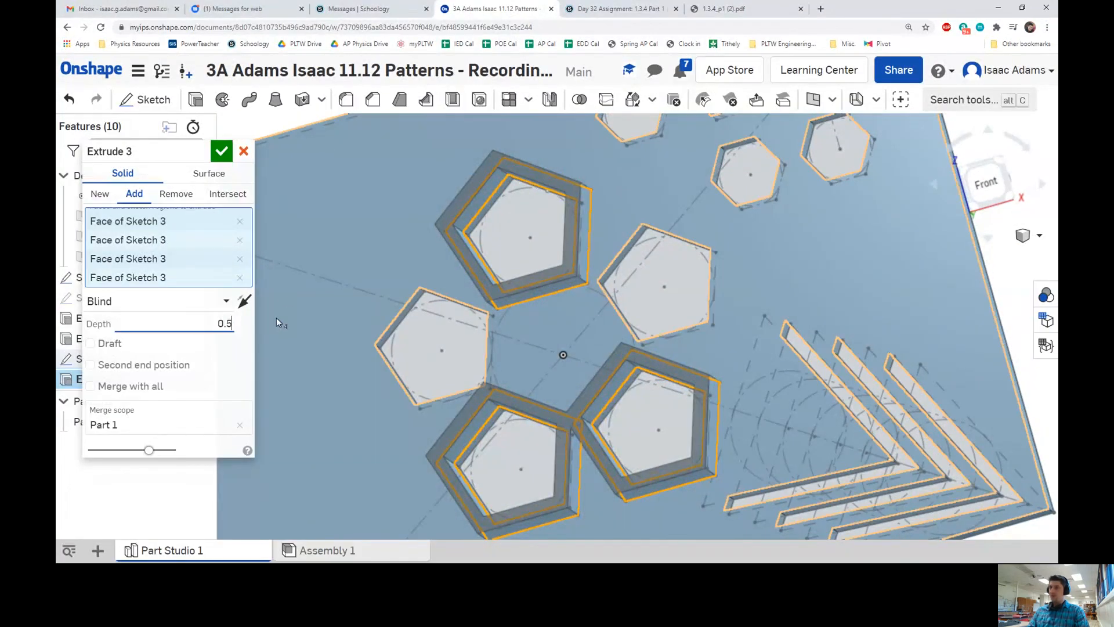
{"action": "left_click", "coordinate": [221, 152]}
{"action": "right_click_drag", "start_coordinate": [497, 312], "coordinate": [462, 304]}
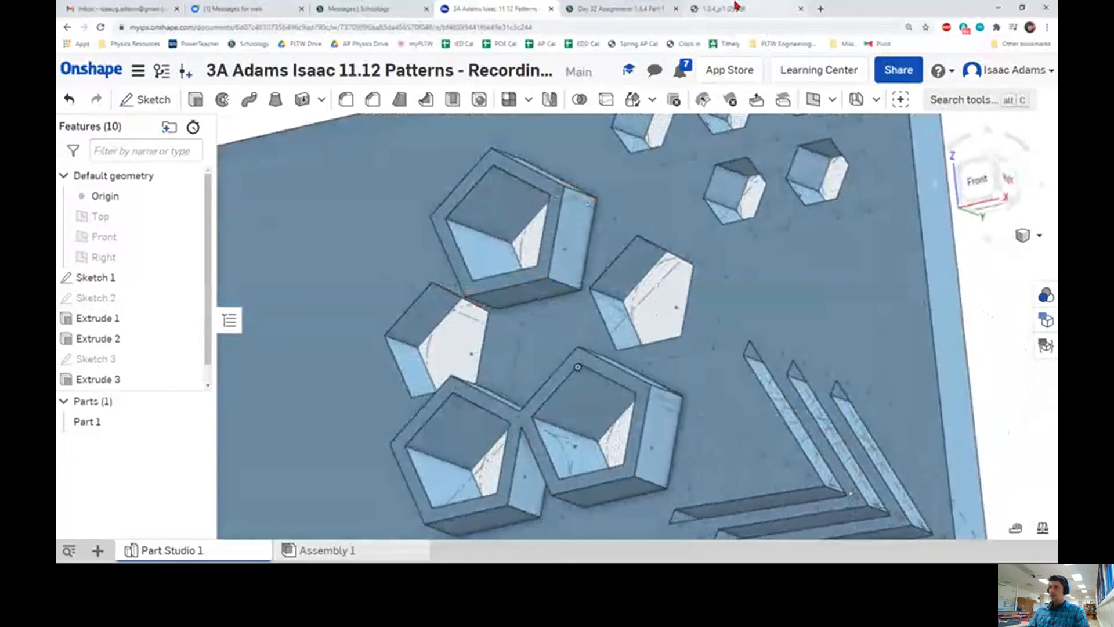
Switch to the PDF, examine the corners of the pentagon extrusions in Figure 8 up close and return to Onshape
{"action": "left_click", "coordinate": [736, 7]}
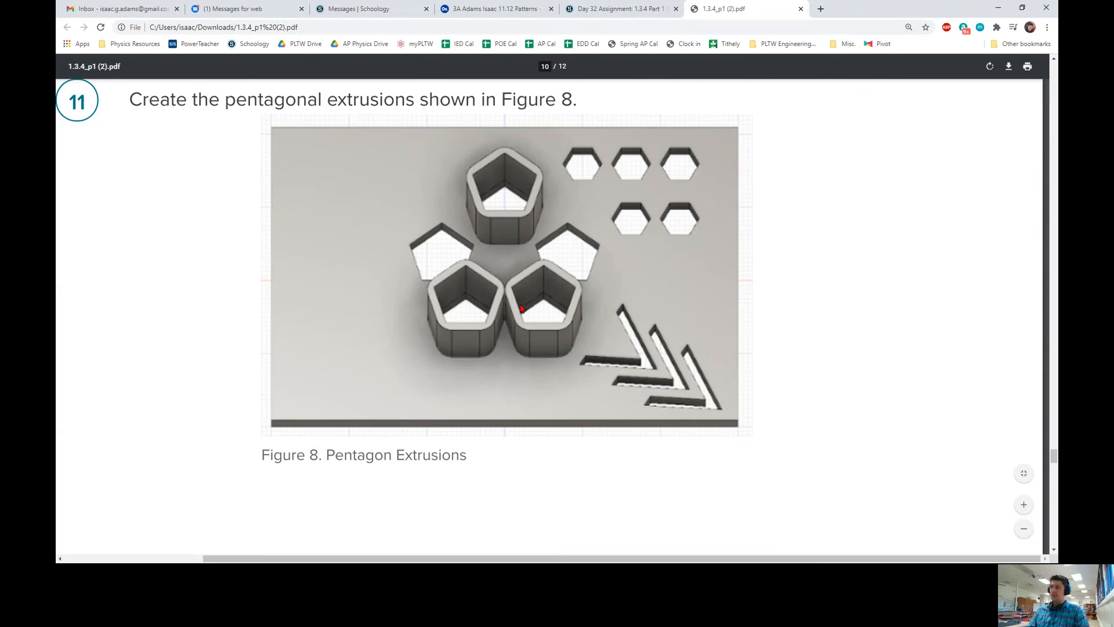
{"action": "scroll", "coordinate": [490, 232], "scroll_direction": "up", "scroll_amount": 4, "text": "ctrl"}
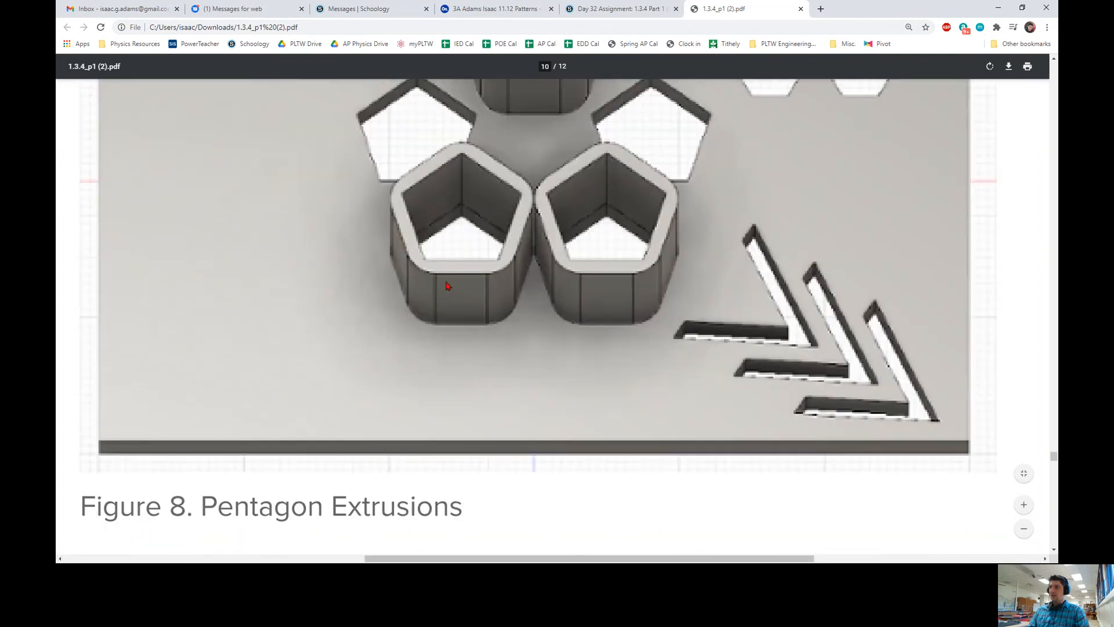
{"action": "left_click", "coordinate": [602, 13]}
{"action": "left_click", "coordinate": [493, 9]}
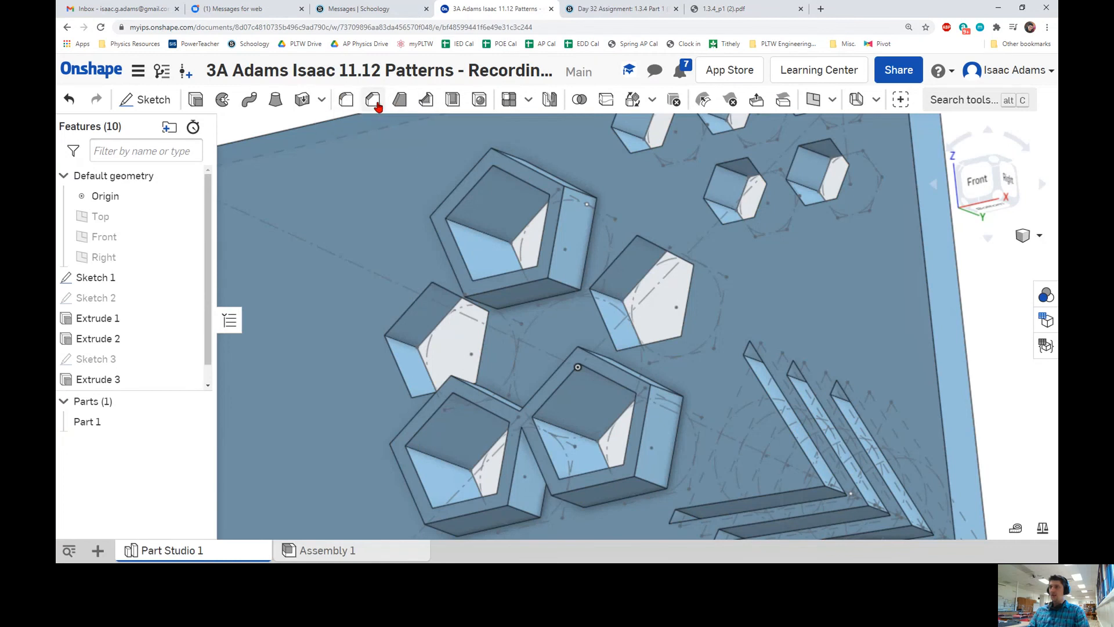
Start a fillet and select the five outer vertical corner edges of the uppermost pentagon extrusion
{"action": "left_click", "coordinate": [352, 102]}
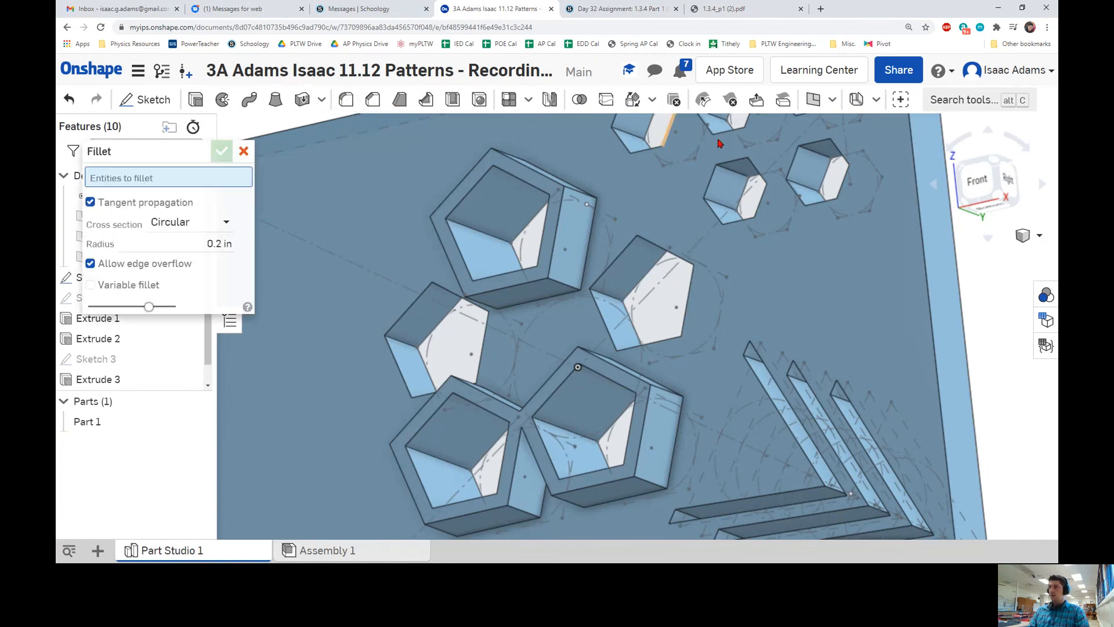
{"action": "right_click_drag", "start_coordinate": [665, 119], "coordinate": [627, 169]}
{"action": "left_click", "coordinate": [593, 168]}
{"action": "right_click_drag", "start_coordinate": [546, 169], "coordinate": [566, 162]}
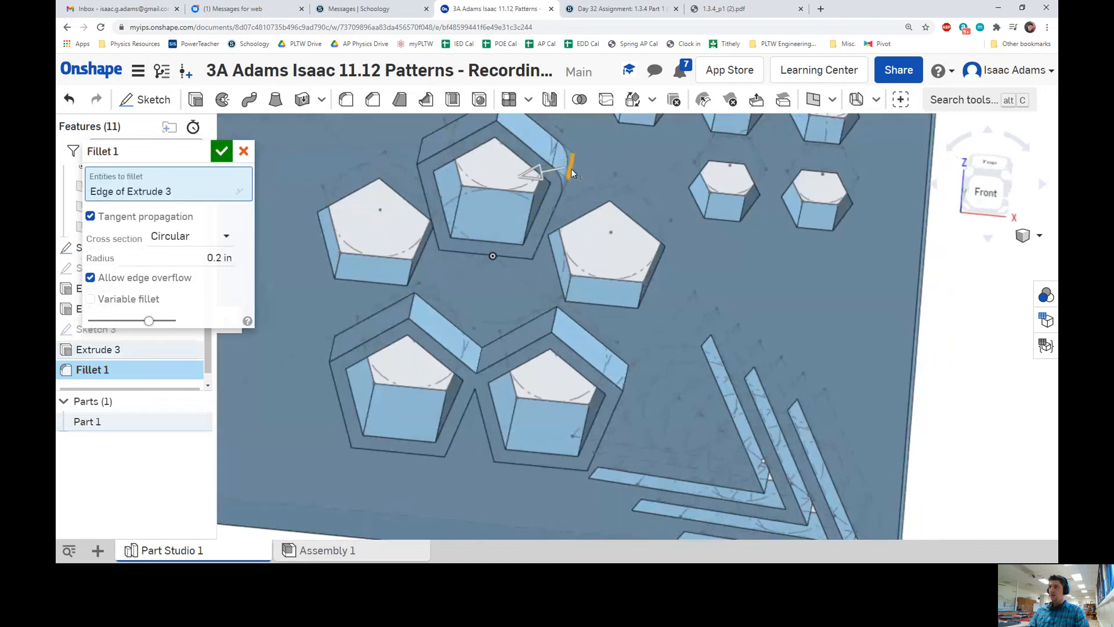
{"action": "right_click", "coordinate": [496, 118]}
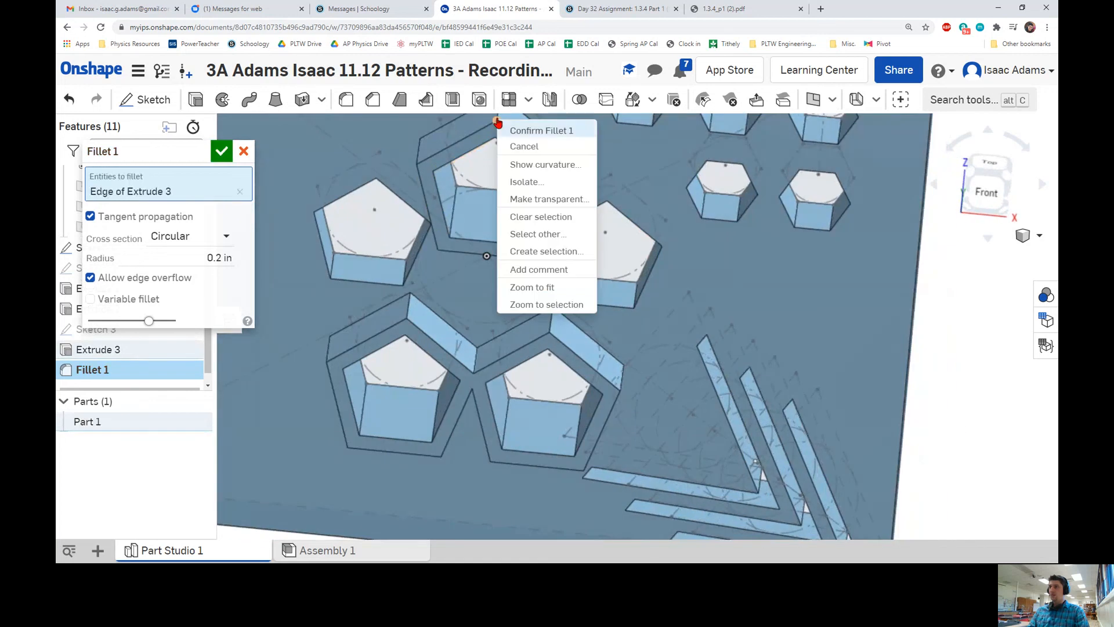
{"action": "left_click", "coordinate": [419, 147]}
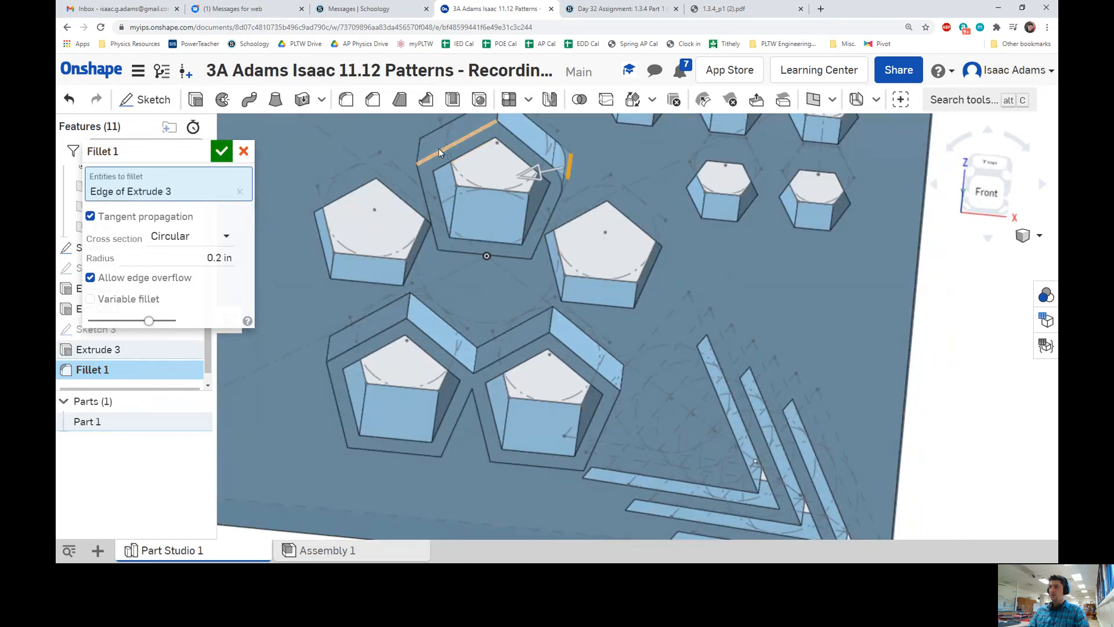
{"action": "right_click_drag", "start_coordinate": [439, 148], "coordinate": [370, 389]}
{"action": "left_click", "coordinate": [414, 159]}
{"action": "left_click", "coordinate": [485, 142]}
{"action": "left_click", "coordinate": [398, 264]}
{"action": "left_click", "coordinate": [409, 252]}
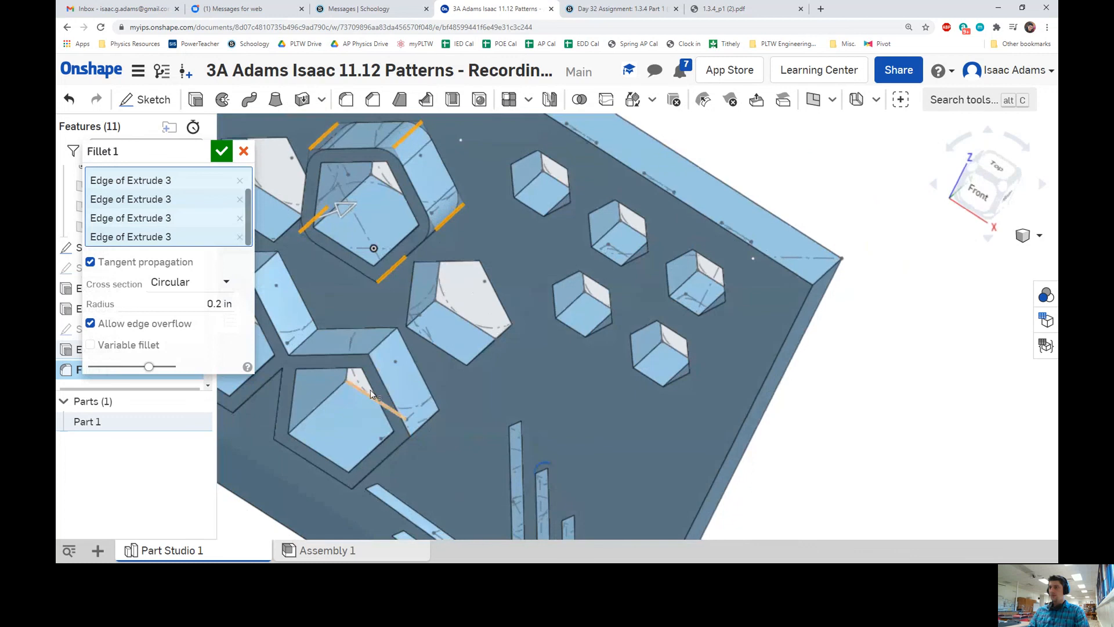
Add the outer vertical corner edges of both lower pentagon extrusions to the fillet, including those where they meet
{"action": "left_click", "coordinate": [378, 349]}
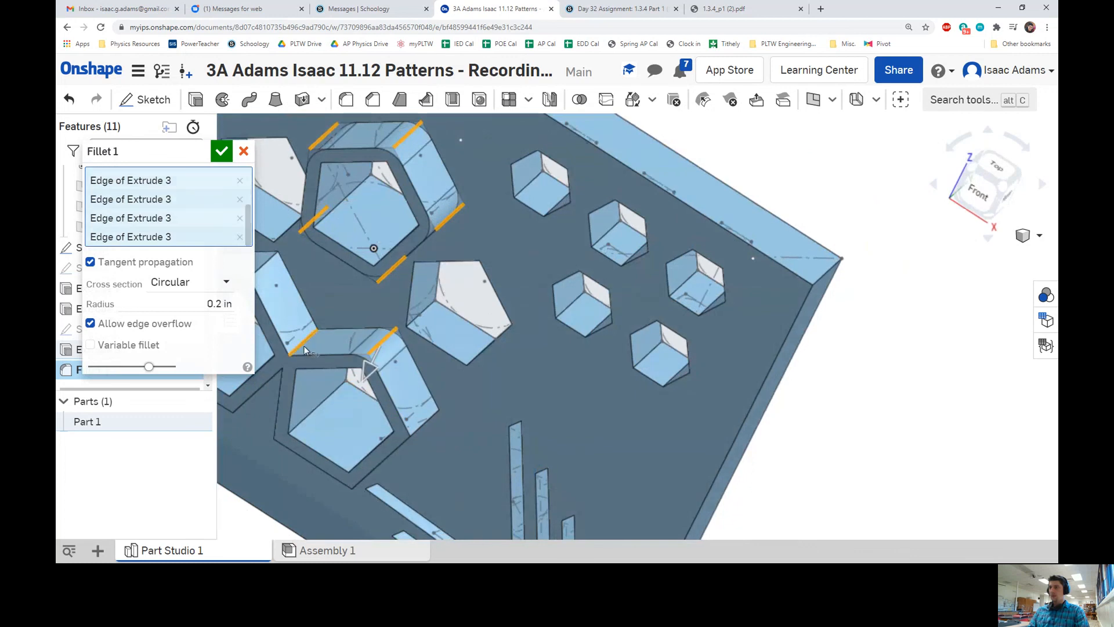
{"action": "right_click_drag", "start_coordinate": [304, 346], "coordinate": [445, 302]}
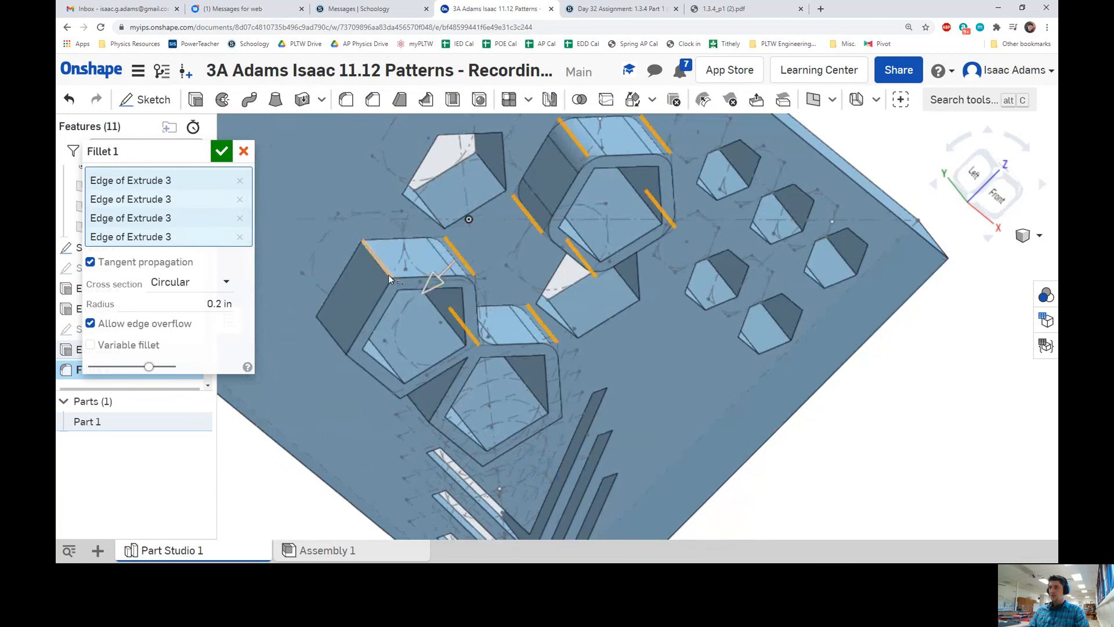
{"action": "mouse_move", "coordinate": [430, 398]}
{"action": "right_mouse_down"}
{"action": "mouse_move", "coordinate": [407, 352]}
{"action": "mouse_move", "coordinate": [427, 408]}
{"action": "mouse_move", "coordinate": [426, 380]}
{"action": "mouse_move", "coordinate": [412, 393]}
{"action": "right_mouse_up"}
{"action": "left_click", "coordinate": [396, 365]}
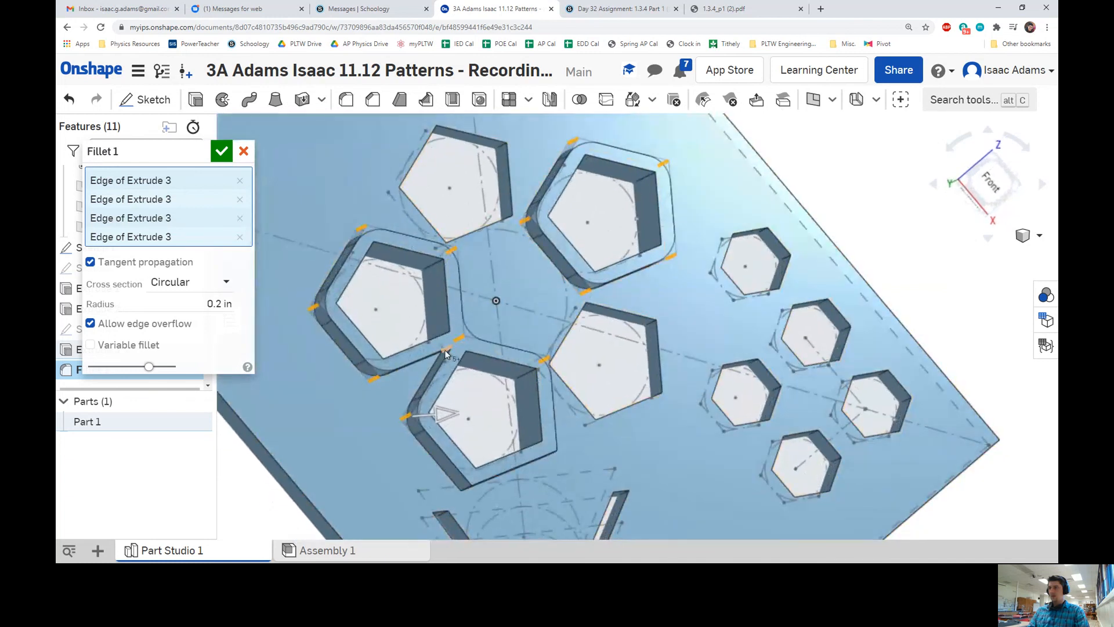
{"action": "left_click", "coordinate": [446, 353]}
{"action": "right_click_drag", "start_coordinate": [446, 353], "coordinate": [504, 483]}
{"action": "left_click", "coordinate": [465, 492]}
{"action": "left_click", "coordinate": [549, 475]}
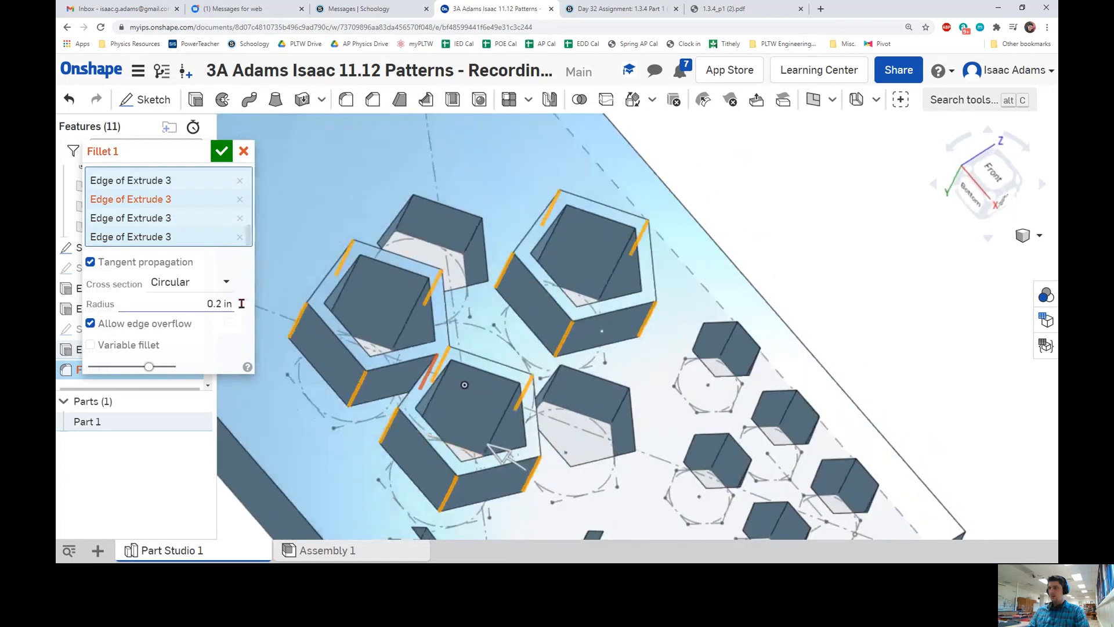
Set the fillet radius to 0.1 in and accept the fillet on the pentagon extrusions
{"action": "mouse_move", "coordinate": [402, 390]}
{"action": "right_mouse_down"}
{"action": "mouse_move", "coordinate": [443, 375]}
{"action": "mouse_move", "coordinate": [407, 397]}
{"action": "right_mouse_up"}
{"action": "left_click", "coordinate": [219, 304]}
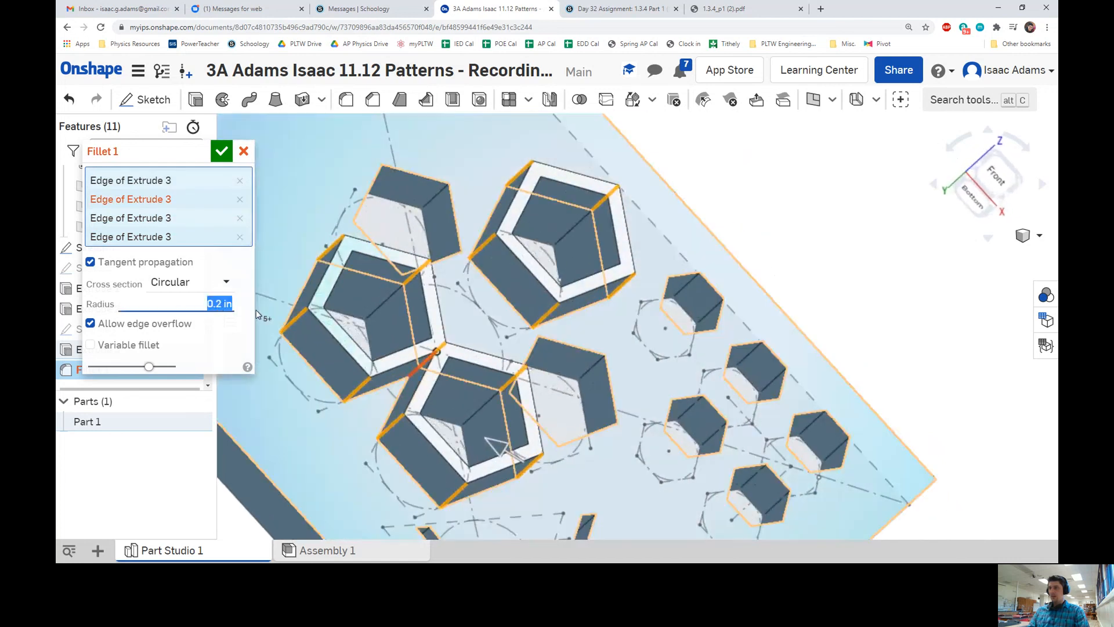
{"action": "type", "text": "0.1"}
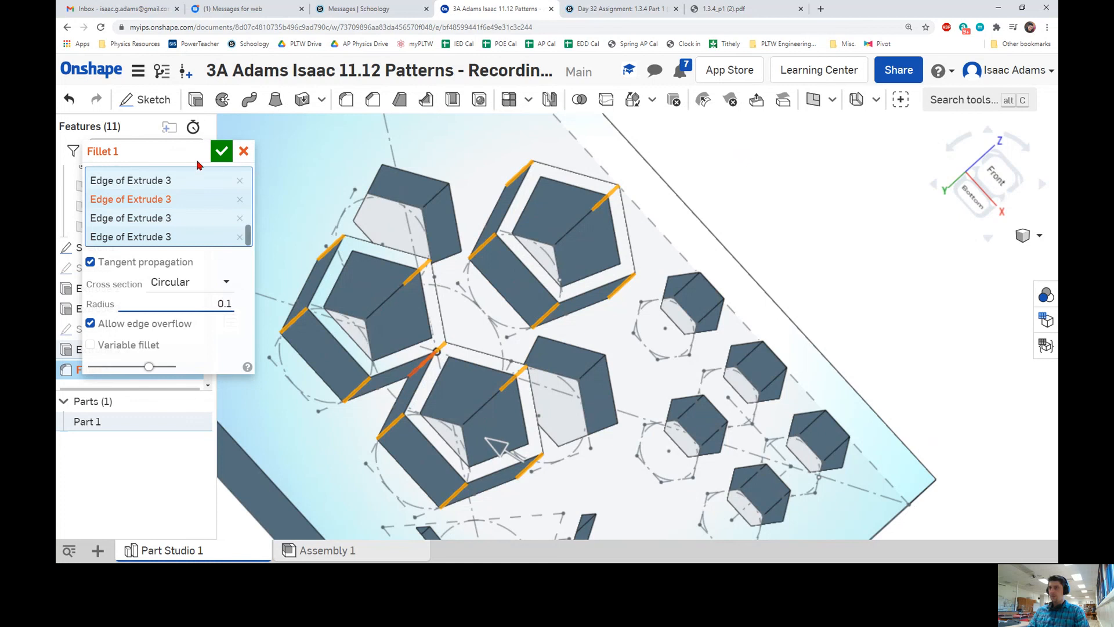
{"action": "left_click", "coordinate": [221, 151]}
{"action": "right_click_drag", "start_coordinate": [392, 412], "coordinate": [422, 442]}
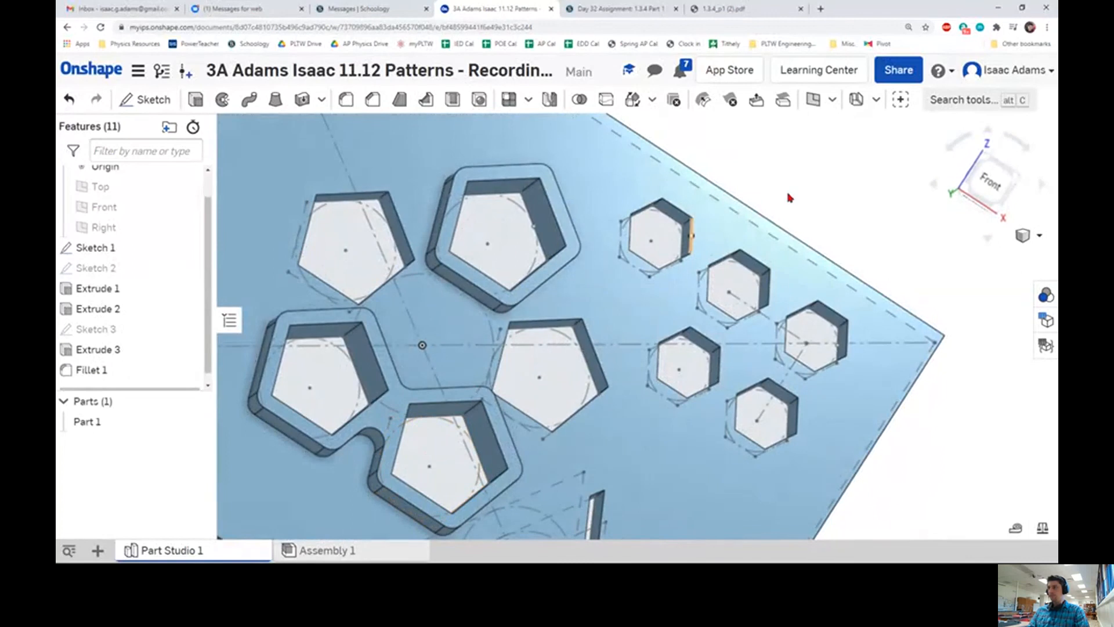
Face the plate from the front, switch to the activity PDF and read the instructions after Figure 8 through the last page
{"action": "left_click", "coordinate": [983, 180]}
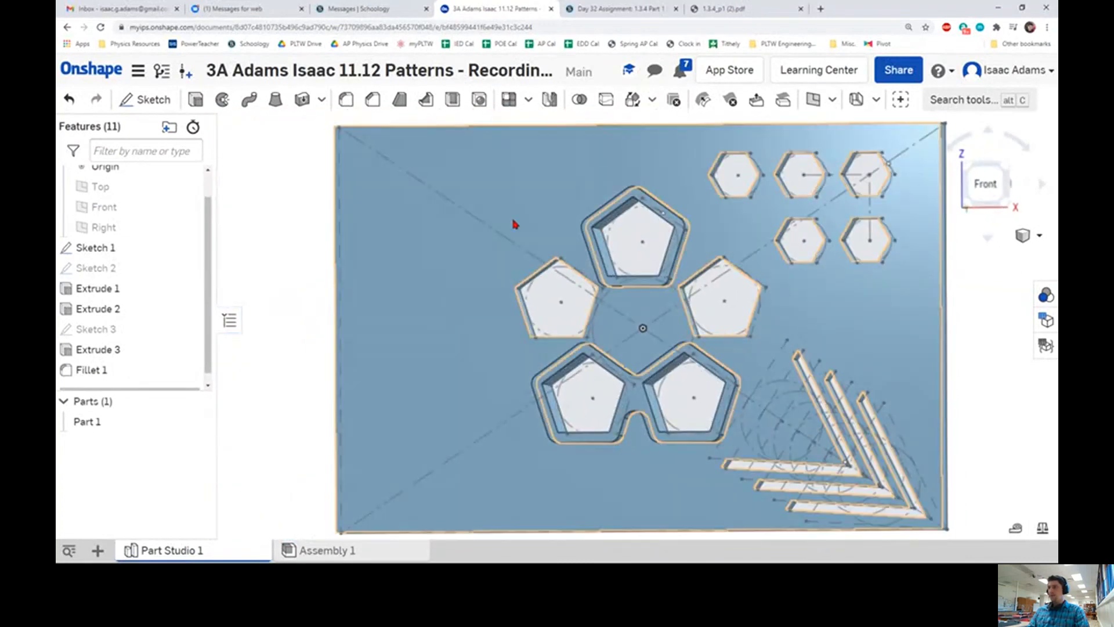
{"action": "left_click", "coordinate": [720, 9]}
{"action": "scroll", "coordinate": [667, 268], "scroll_direction": "down", "scroll_amount": 3}
{"action": "scroll", "coordinate": [661, 279], "scroll_direction": "down", "scroll_amount": 4, "text": "ctrl"}
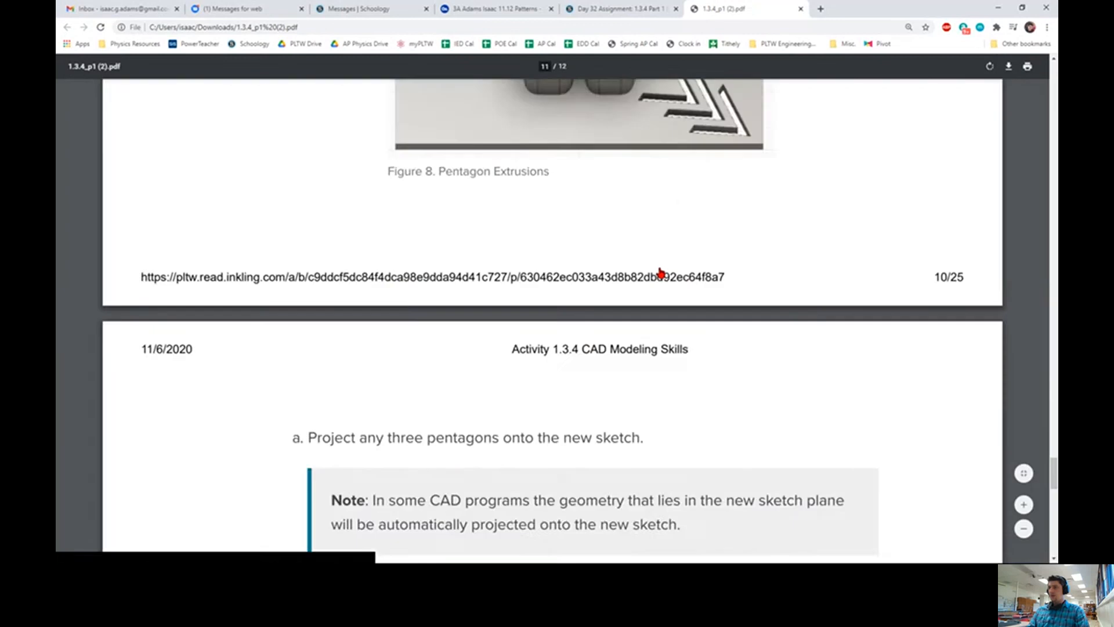
{"action": "scroll", "coordinate": [661, 272], "scroll_direction": "down", "scroll_amount": 15}
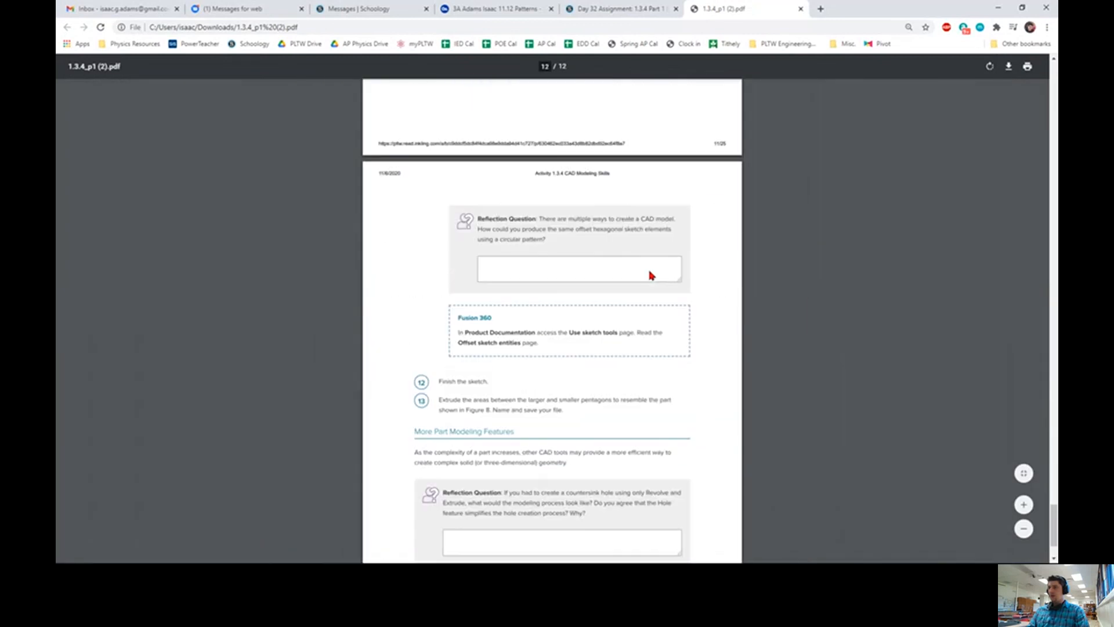
{"action": "scroll", "coordinate": [606, 363], "scroll_direction": "up", "scroll_amount": 3, "text": "ctrl"}
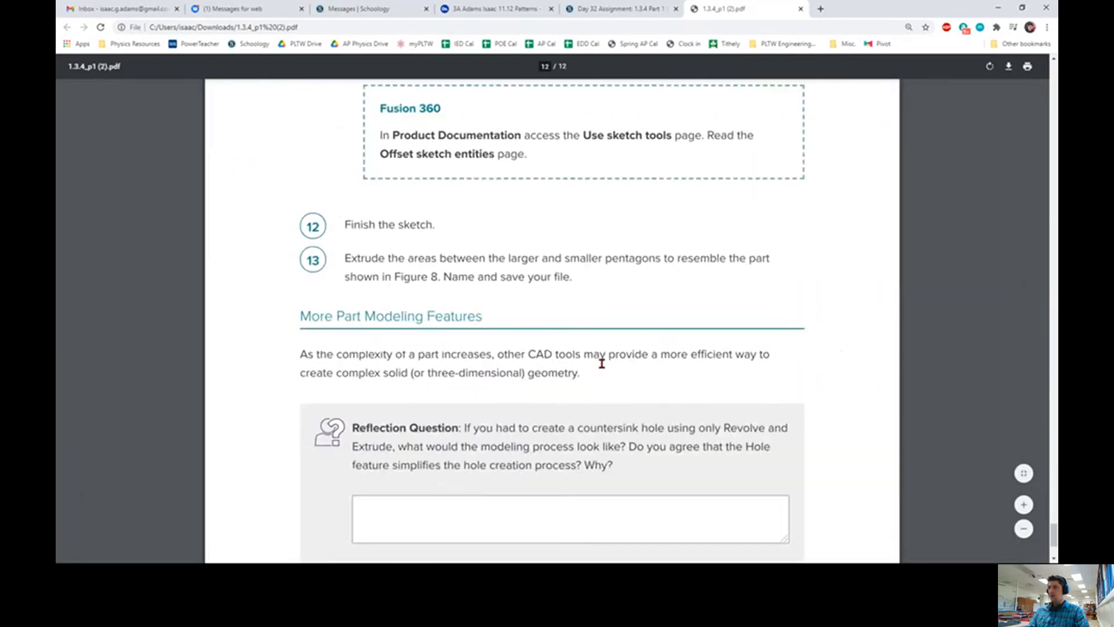
{"action": "scroll", "coordinate": [535, 325], "scroll_direction": "down", "scroll_amount": 2}
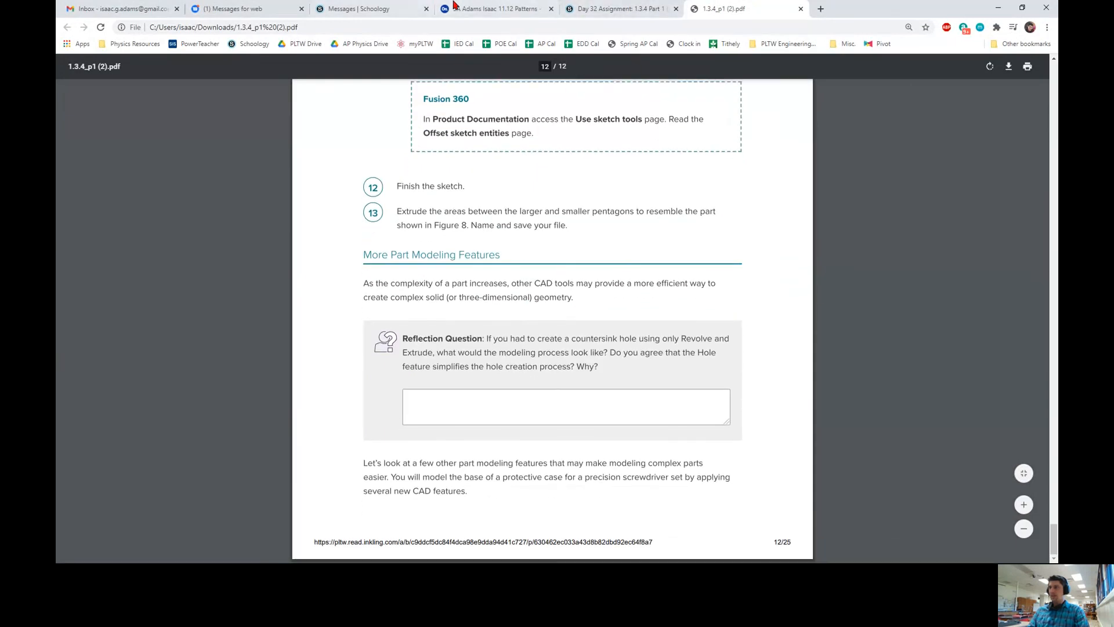
Return to Onshape, inspect the plate's pentagon extrusions and cutouts from an angle and set the model to the Front view
{"action": "left_click", "coordinate": [454, 7]}
{"action": "mouse_move", "coordinate": [726, 323]}
{"action": "right_mouse_down"}
{"action": "mouse_move", "coordinate": [704, 318]}
{"action": "mouse_move", "coordinate": [722, 324]}
{"action": "right_mouse_up"}
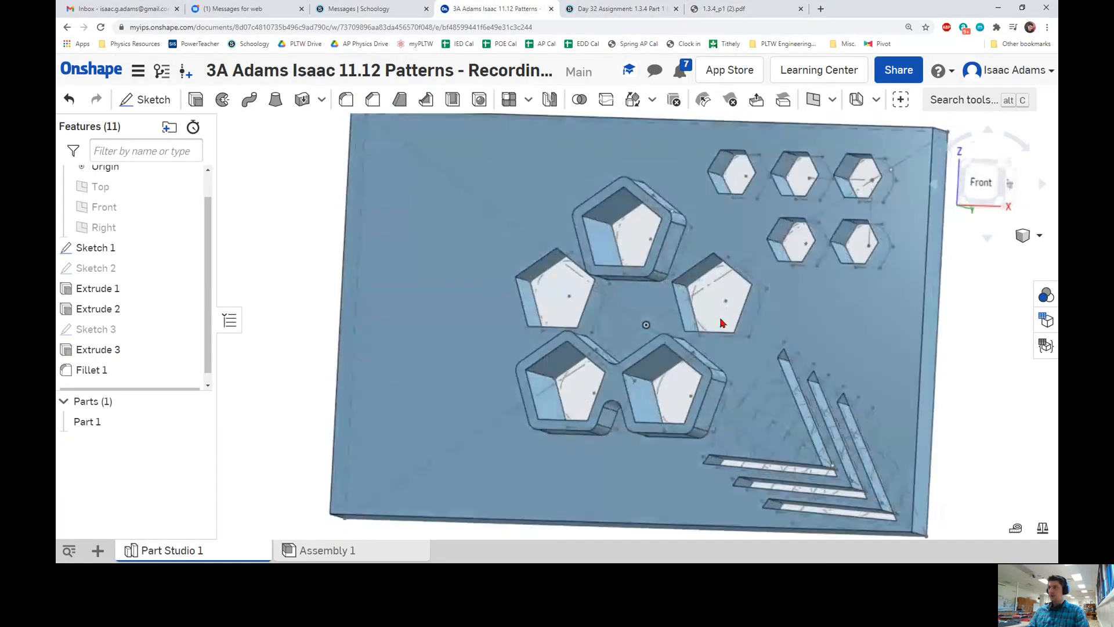
{"action": "left_click", "coordinate": [983, 185]}
{"action": "left_click", "coordinate": [1008, 173]}
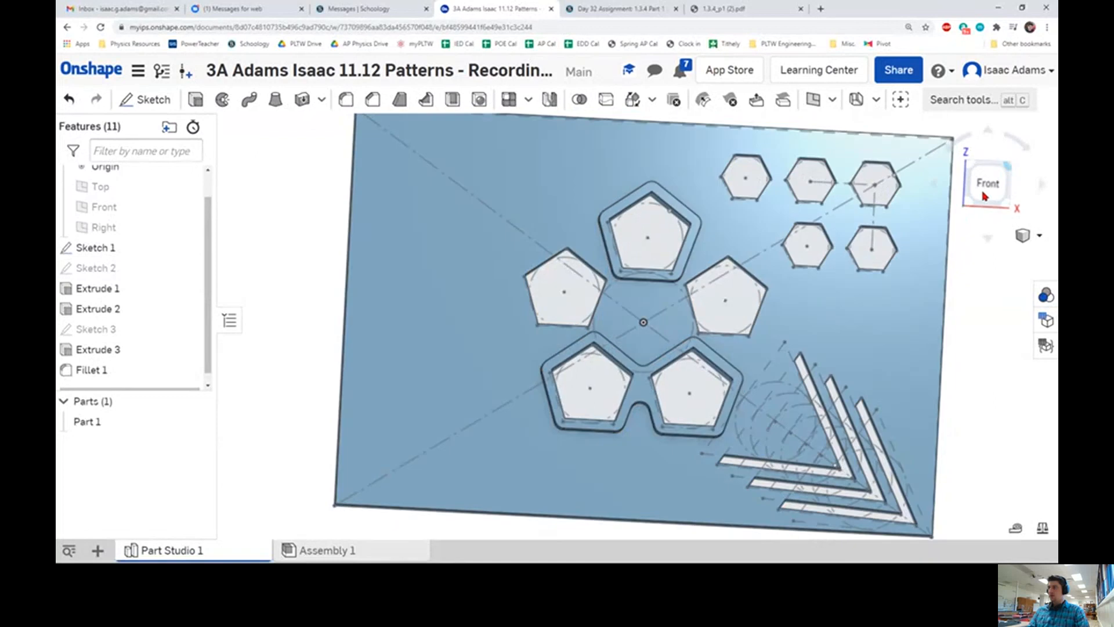
{"action": "right_click_drag", "start_coordinate": [778, 326], "coordinate": [810, 301]}
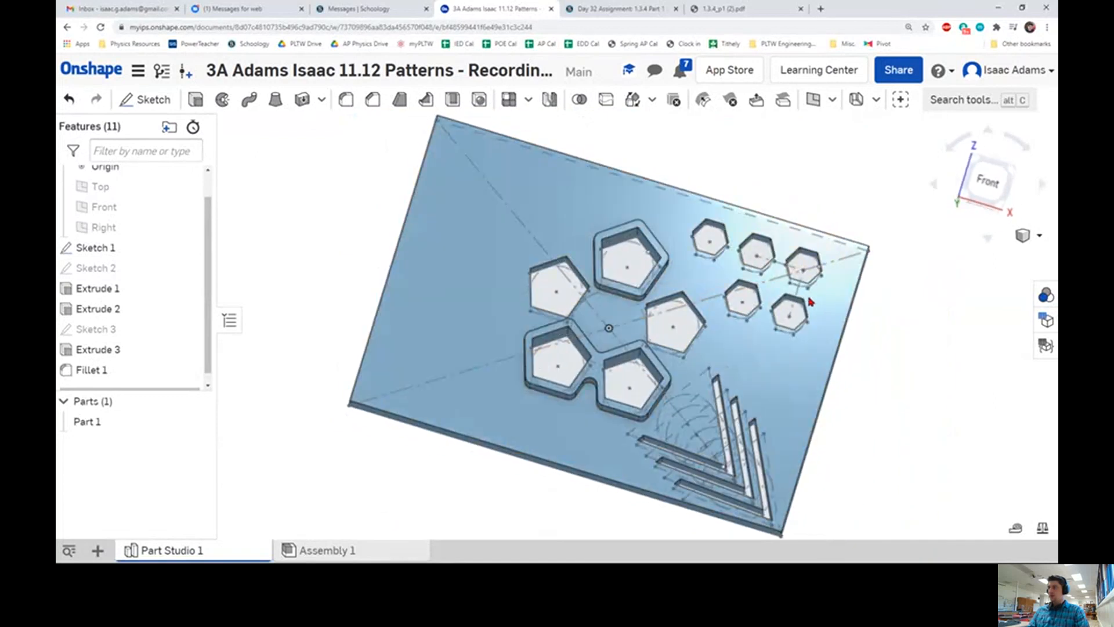
{"action": "left_click", "coordinate": [993, 181]}
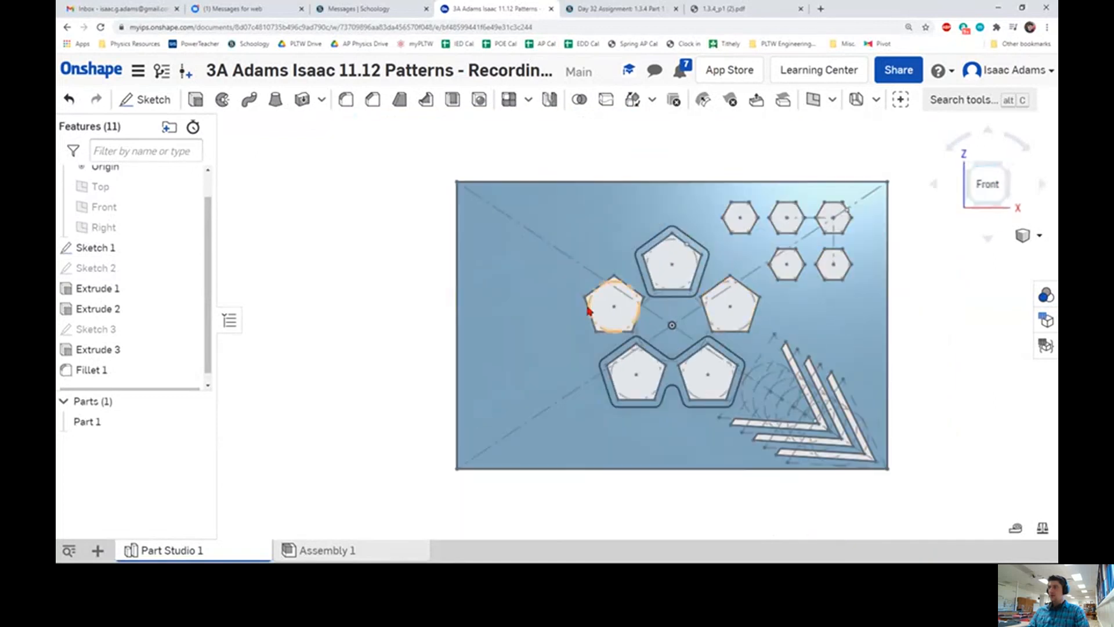